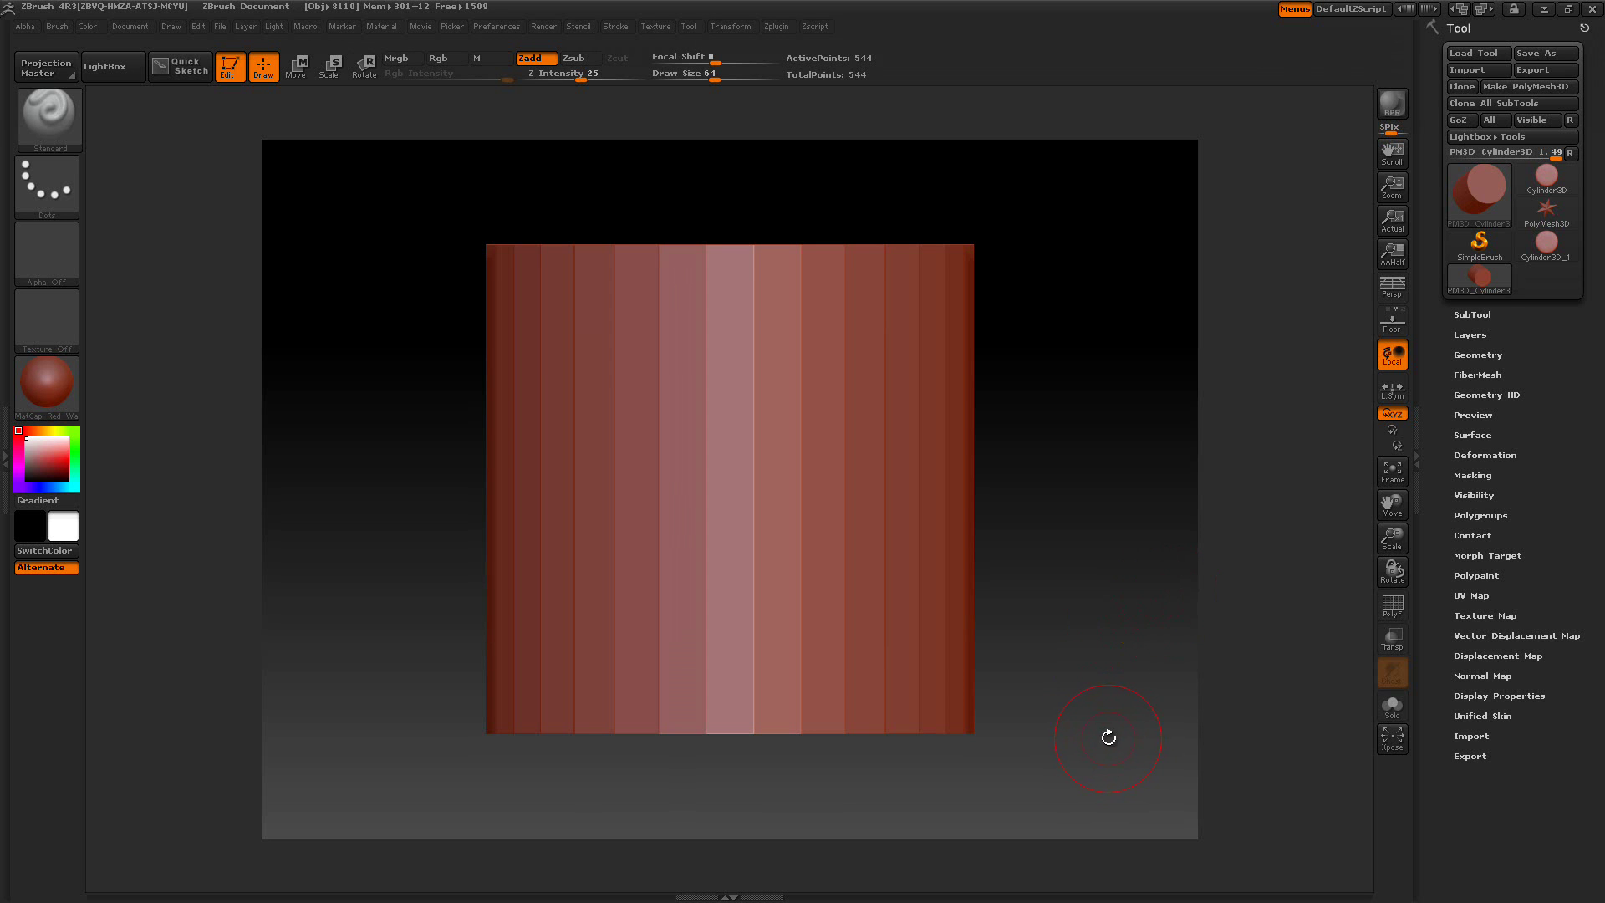
Activate symmetry on the 544-point cylinder and try Use Posable Symmetry, which finds 0% symmetry
{"action": "left_click", "coordinate": [728, 28]}
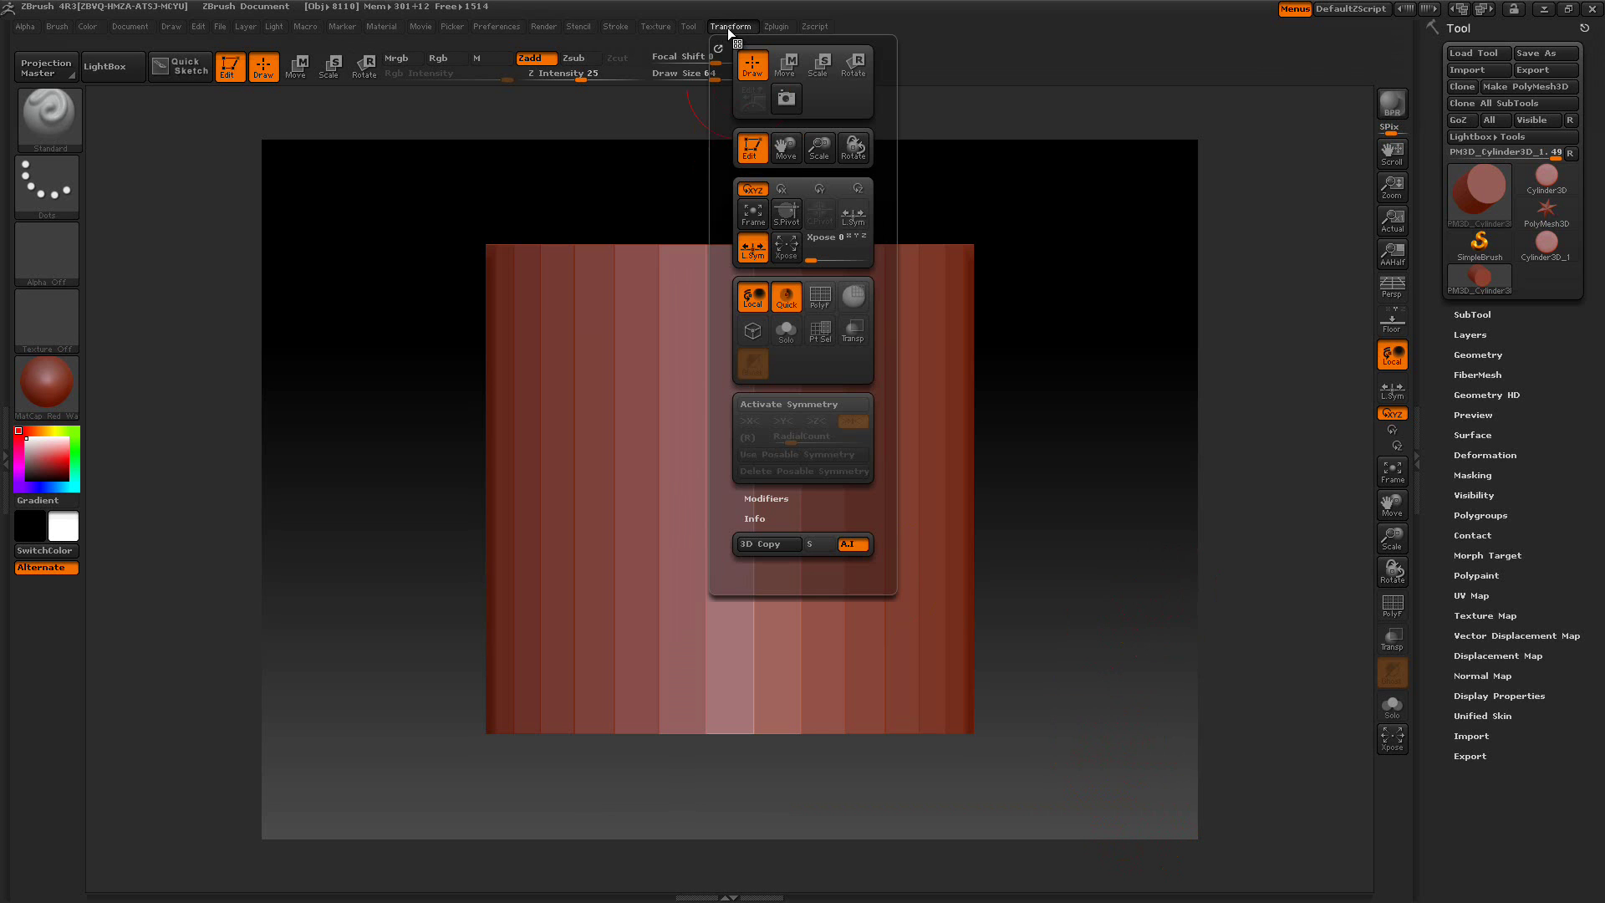
{"action": "left_click", "coordinate": [793, 403]}
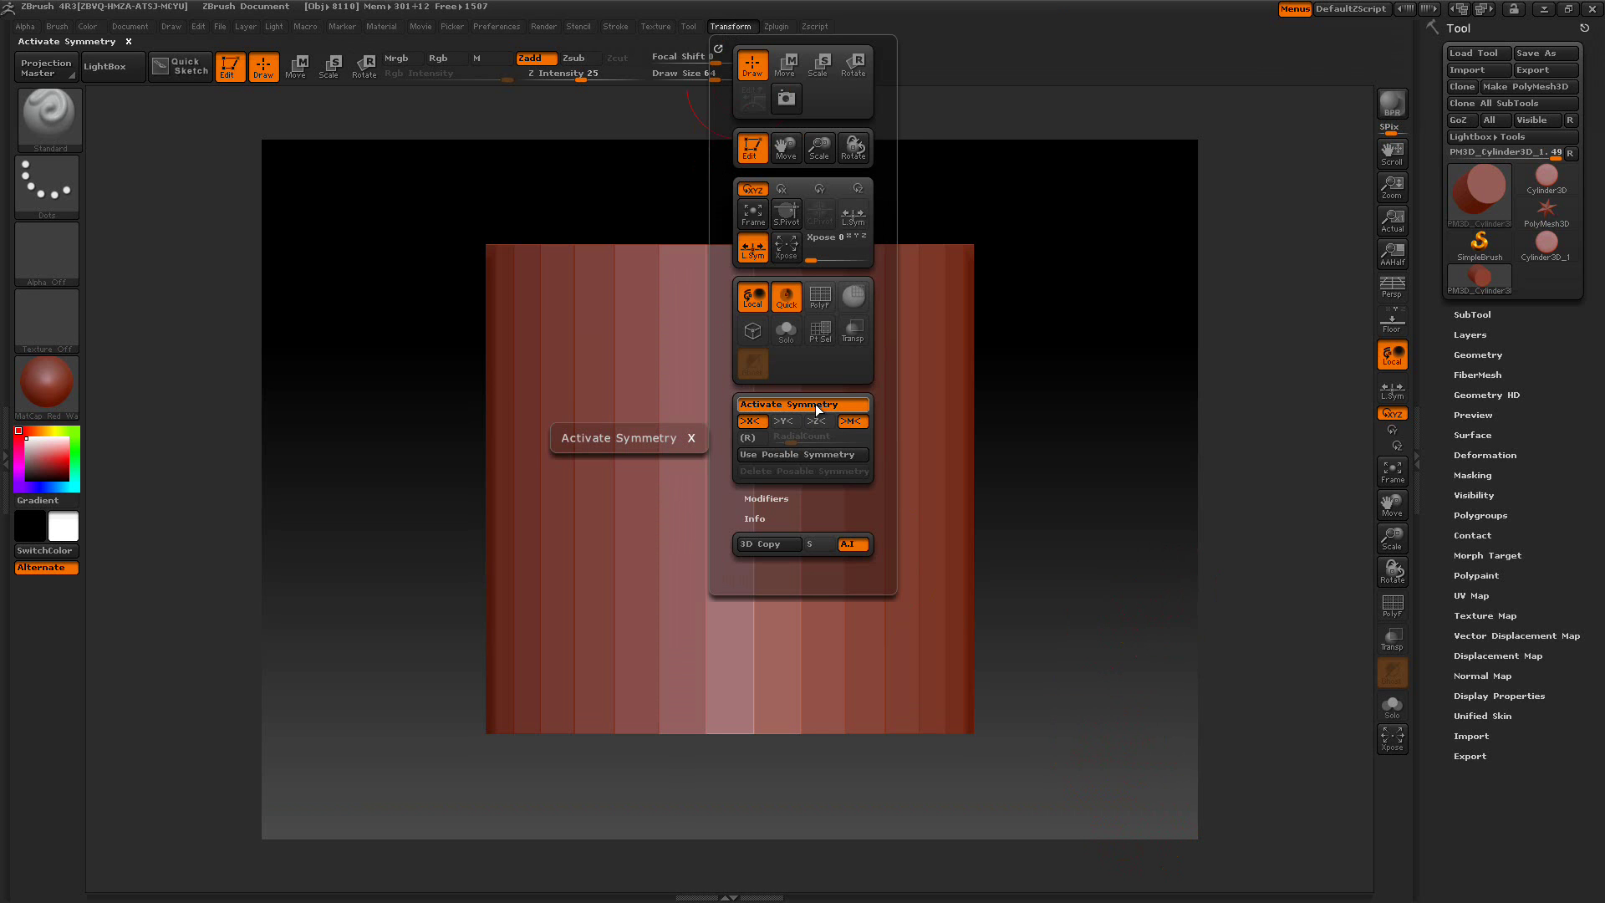
{"action": "left_click", "coordinate": [821, 454]}
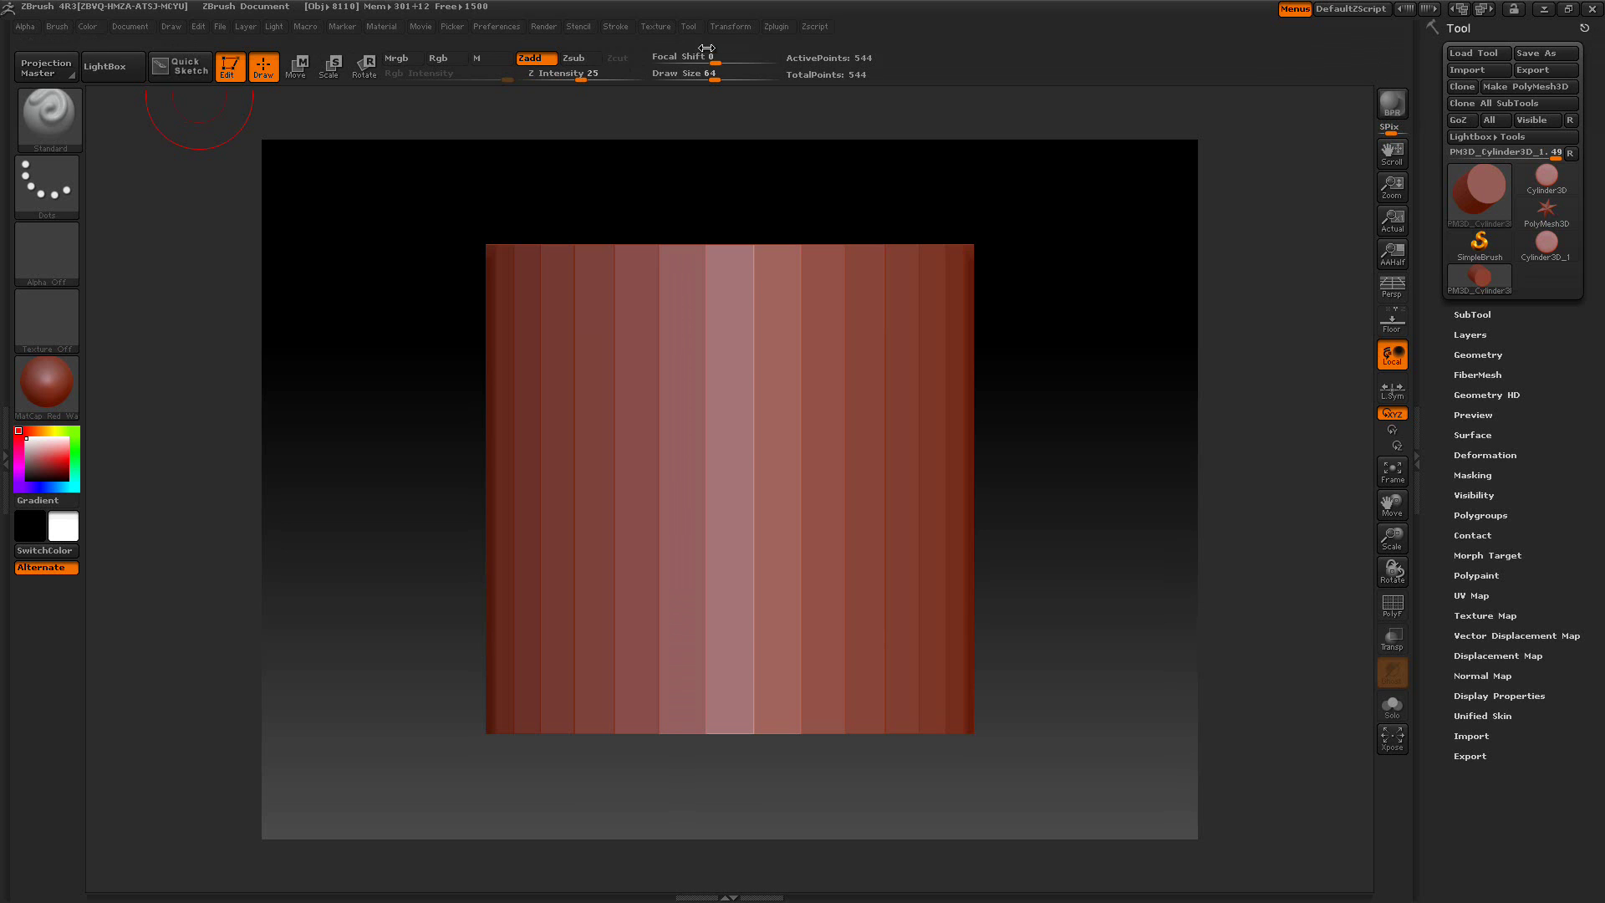
{"action": "left_click", "coordinate": [729, 27]}
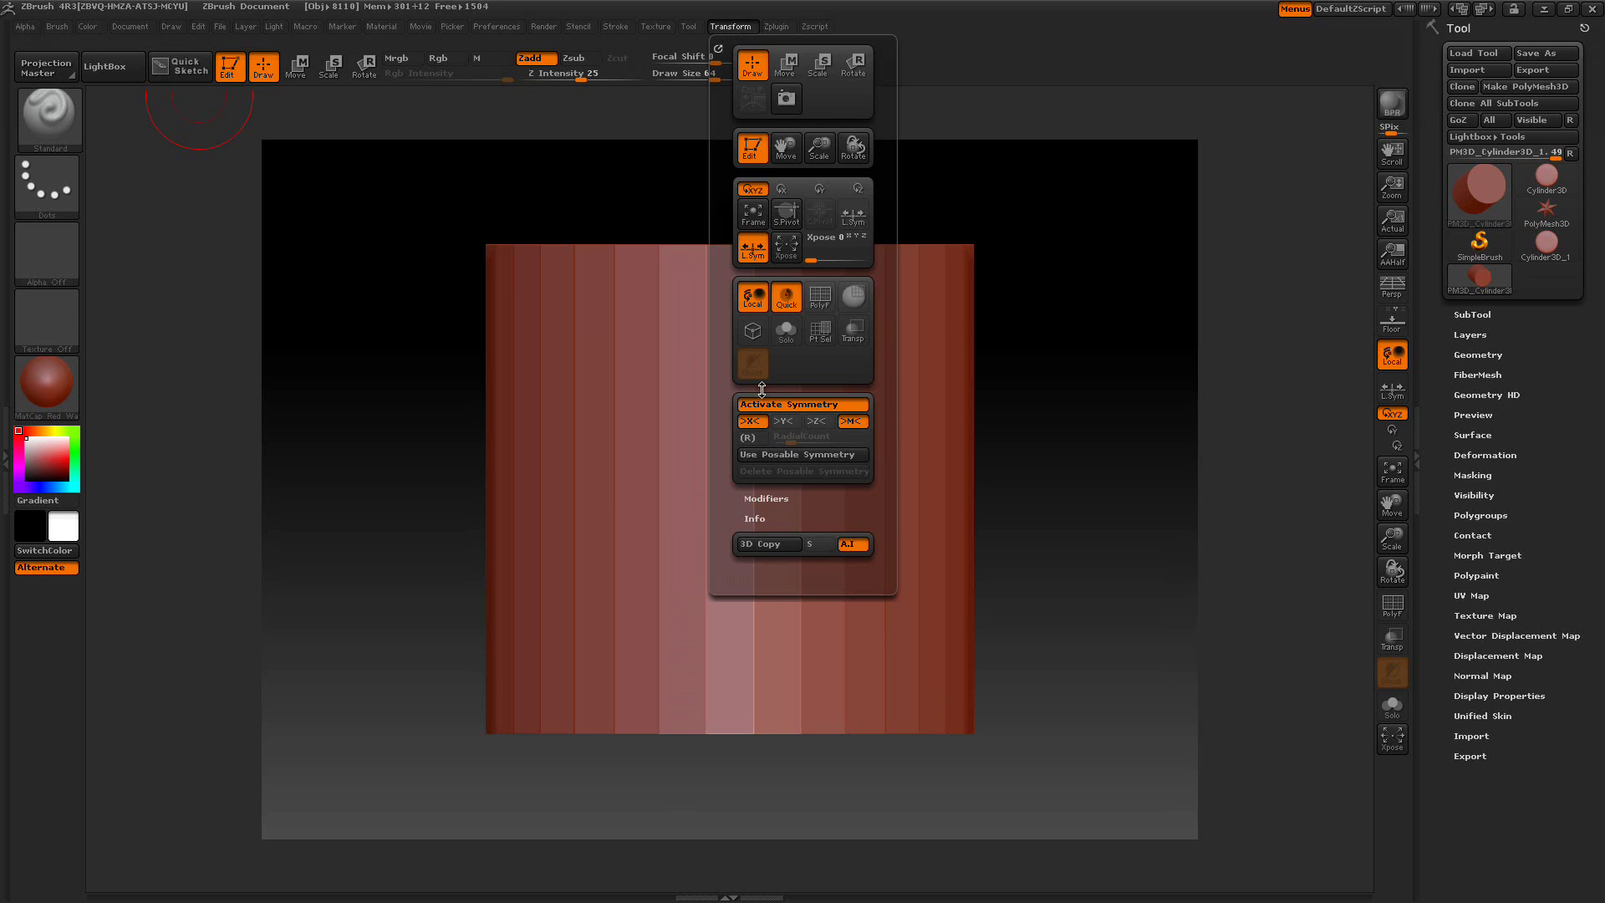
{"action": "left_click", "coordinate": [774, 455]}
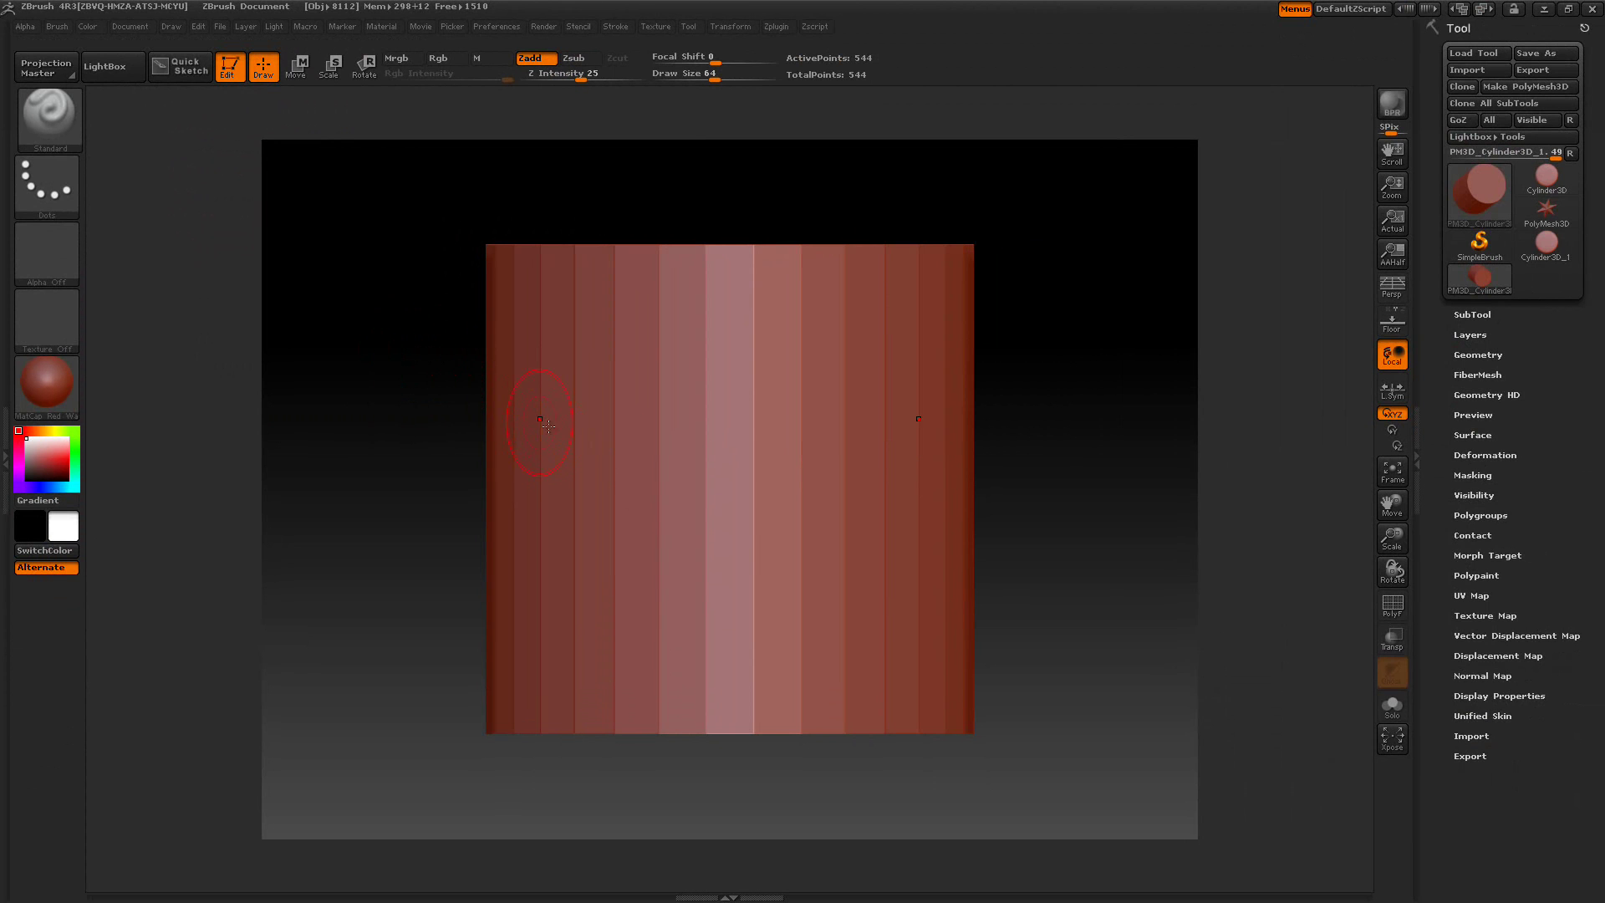
Make a unified skin of the cylinder and switch to Skin_PM3D_Cylinder3D_1 (86,994 points)
{"action": "left_click", "coordinate": [1476, 717]}
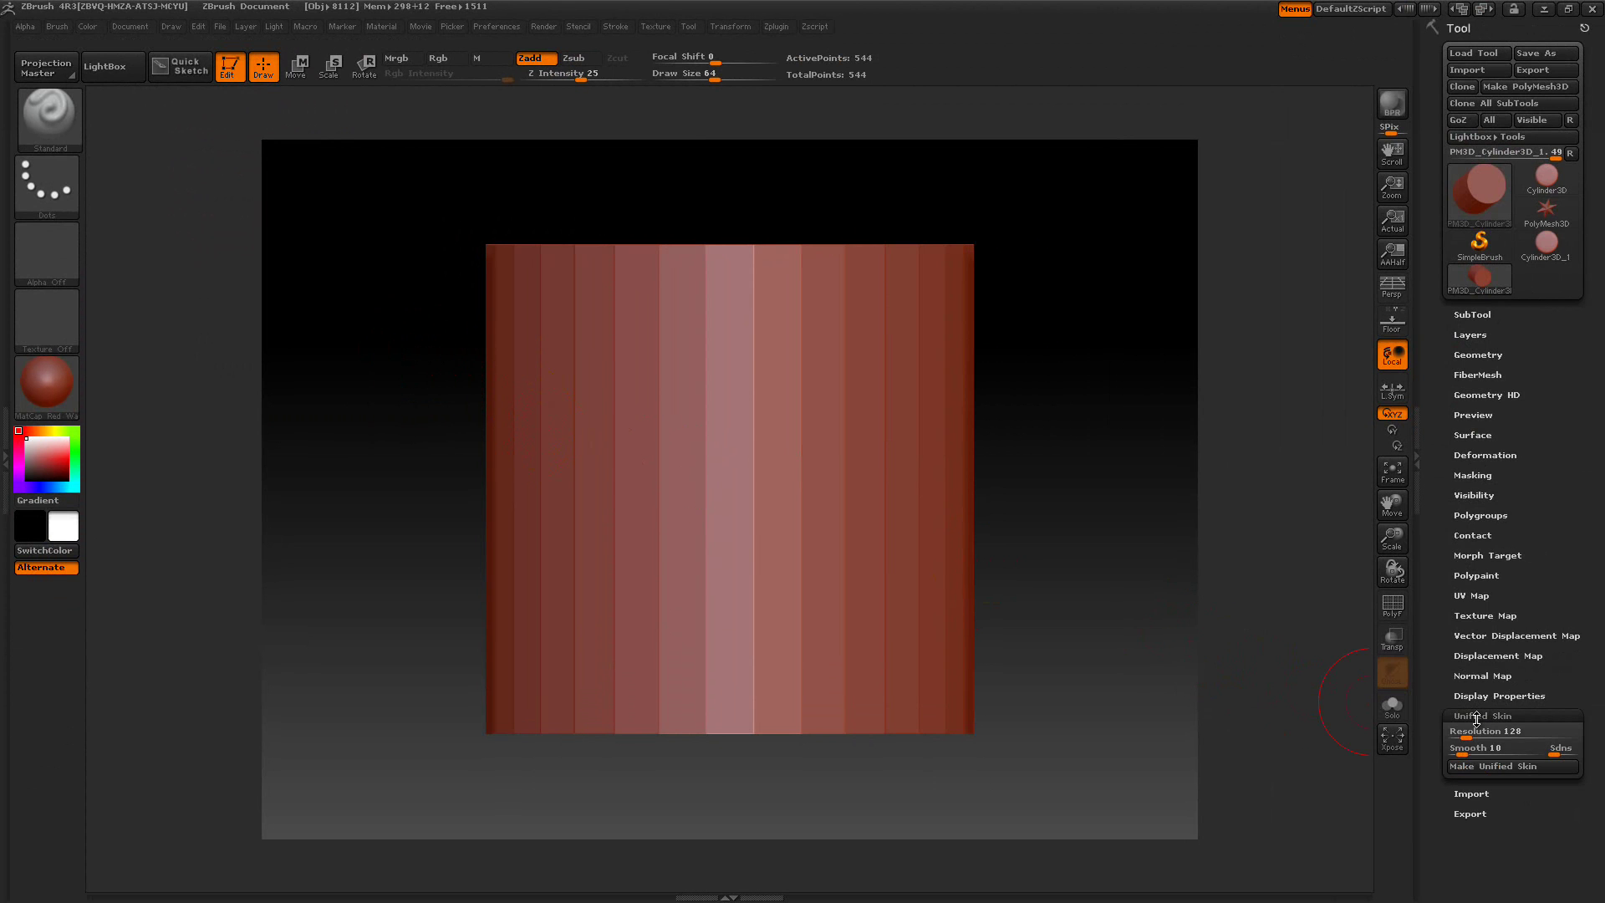
{"action": "left_click", "coordinate": [1483, 766]}
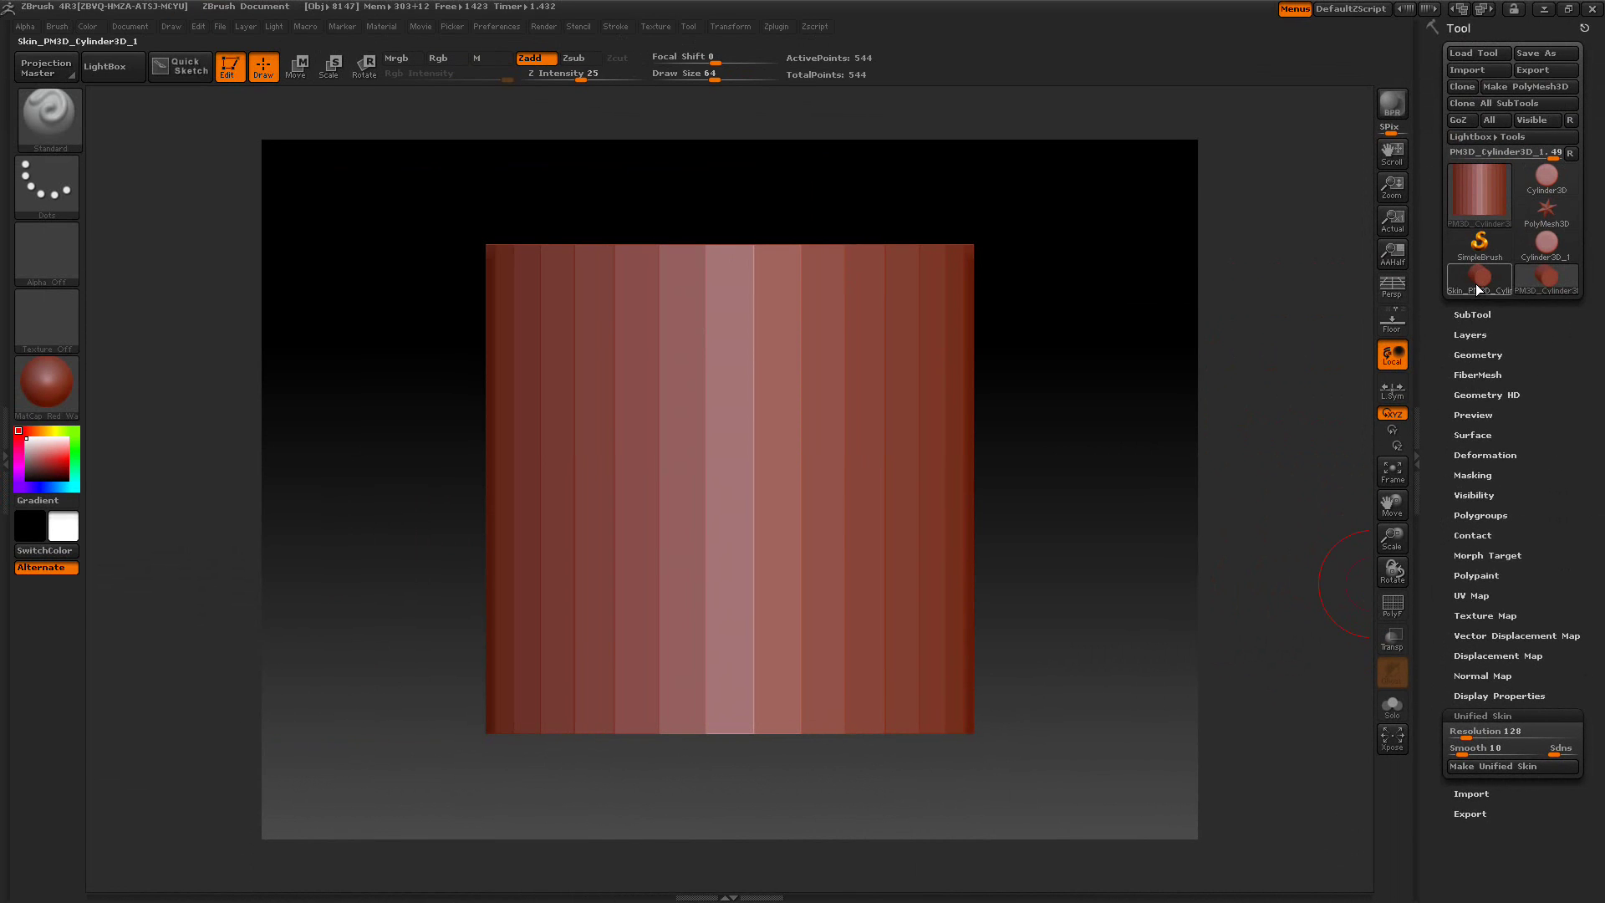
{"action": "left_click", "coordinate": [1476, 284]}
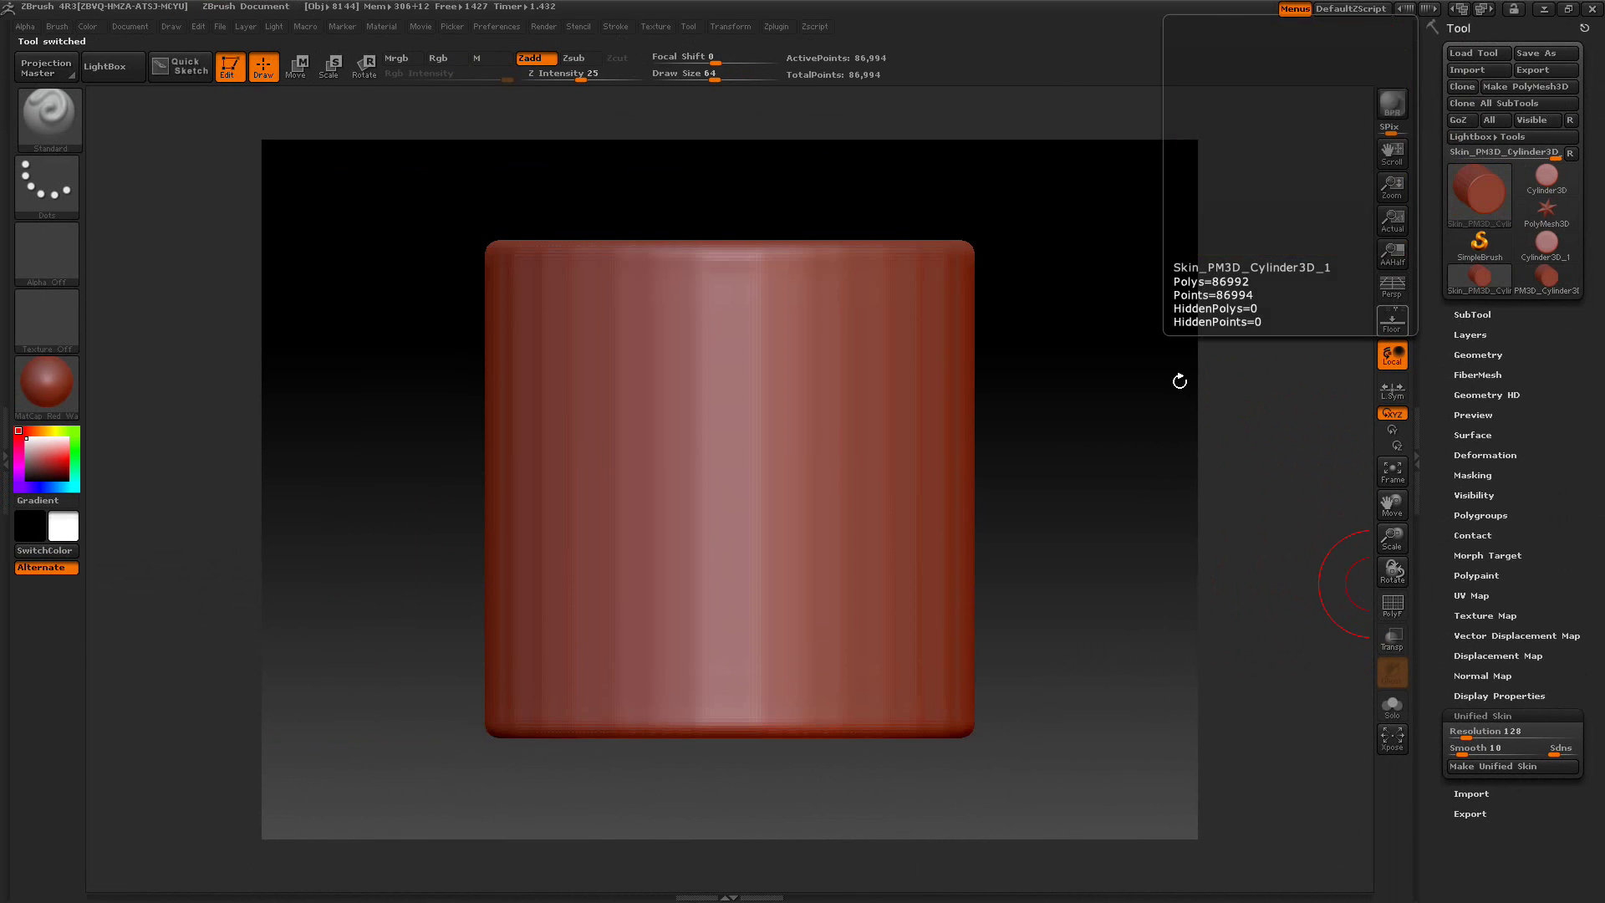
Activate symmetry on the 86,994-point skin and try posable symmetry, again finding 0%
{"action": "left_click", "coordinate": [726, 28]}
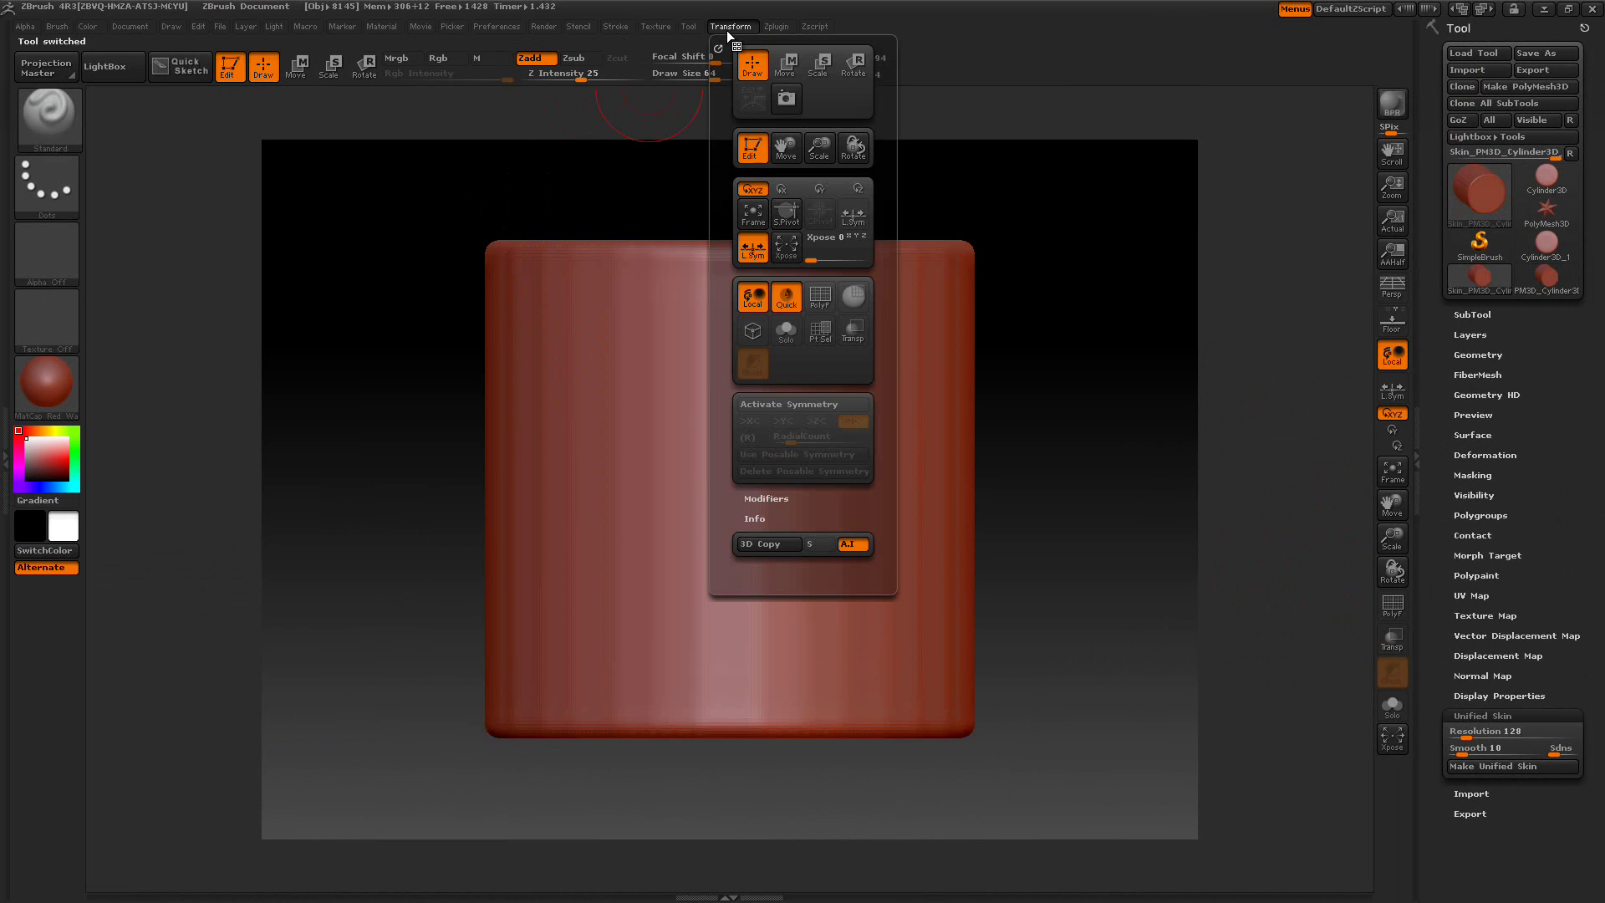
{"action": "left_click", "coordinate": [767, 404]}
{"action": "left_click", "coordinate": [775, 454]}
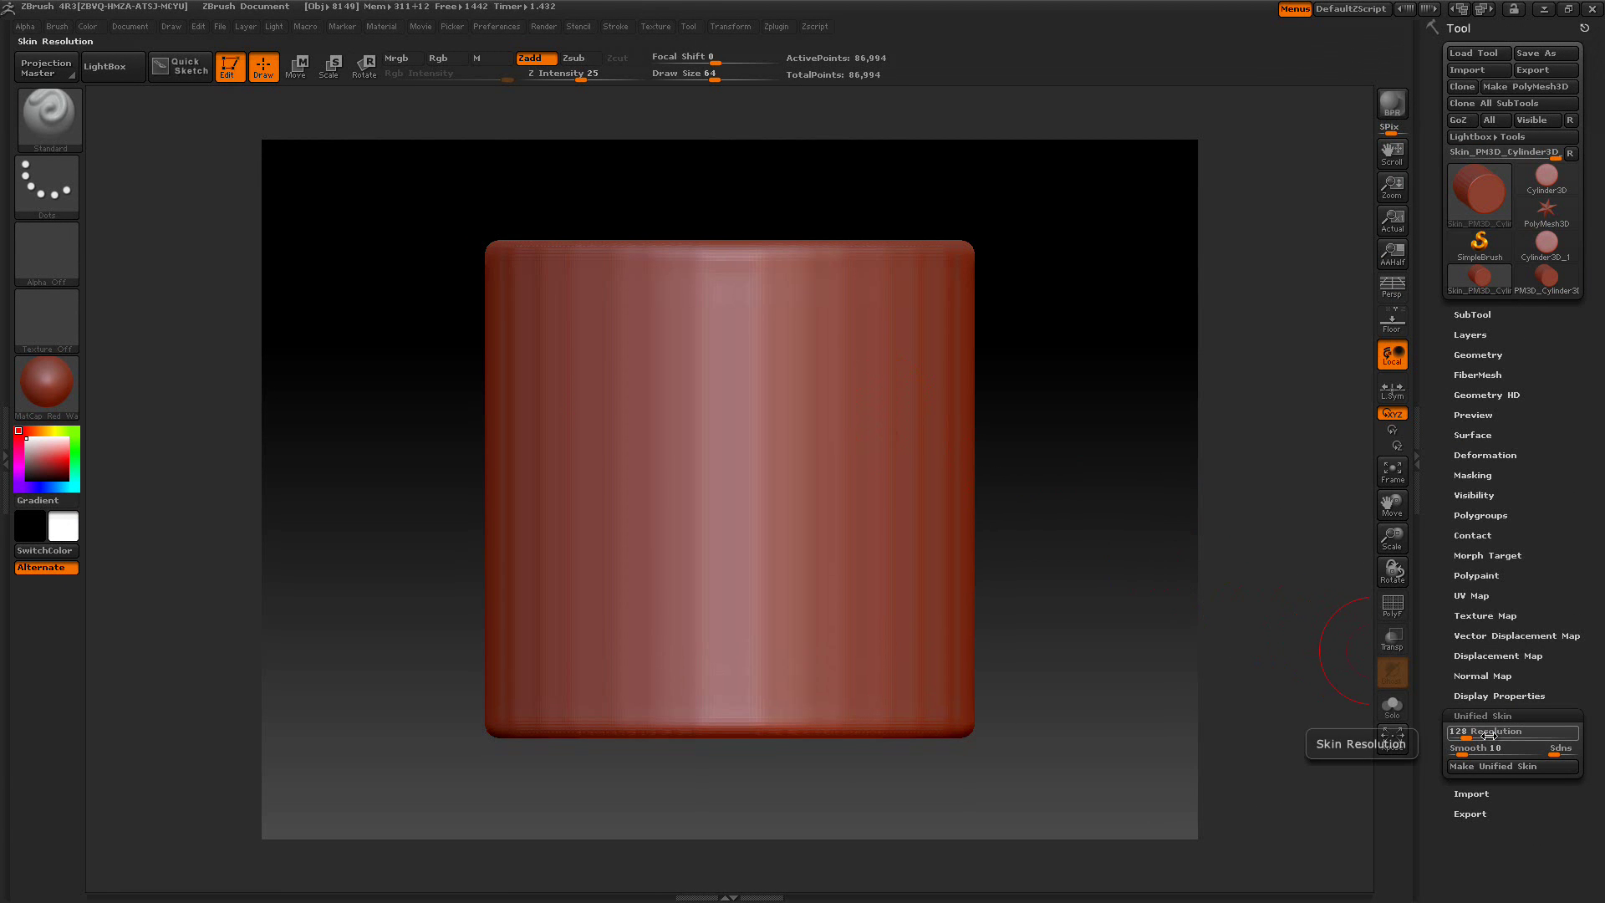
Rebuild the unified skin at resolution 96 and switch to the new 47,538-point skin tool
{"action": "left_click_drag", "start_coordinate": [1489, 734], "coordinate": [1462, 735]}
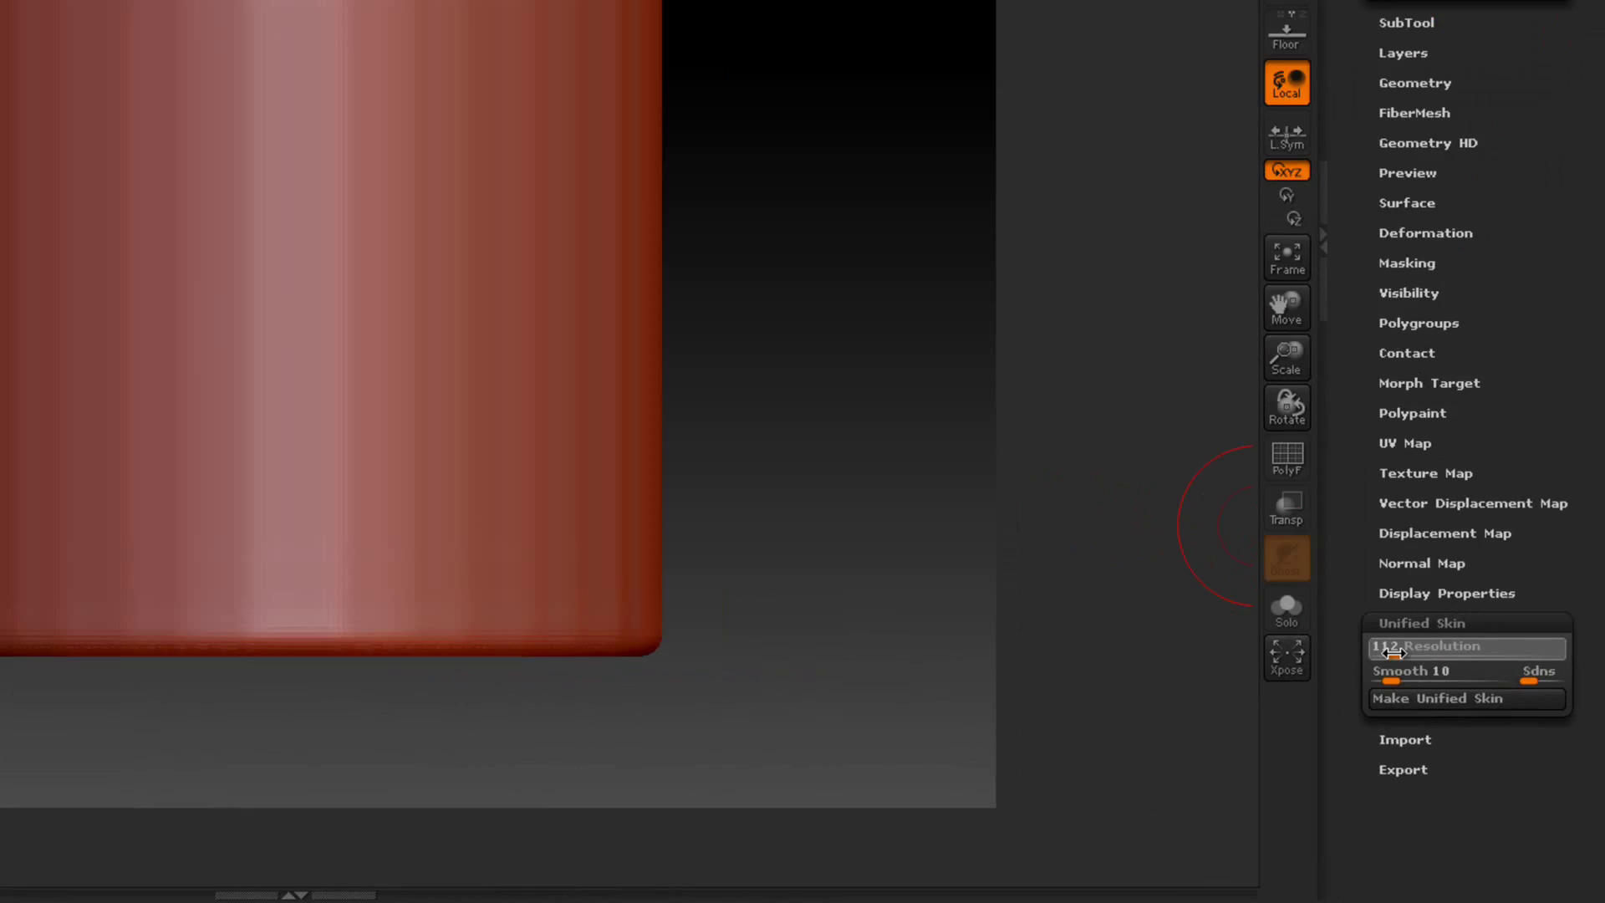
{"action": "left_click_drag", "start_coordinate": [1391, 652], "coordinate": [1388, 651]}
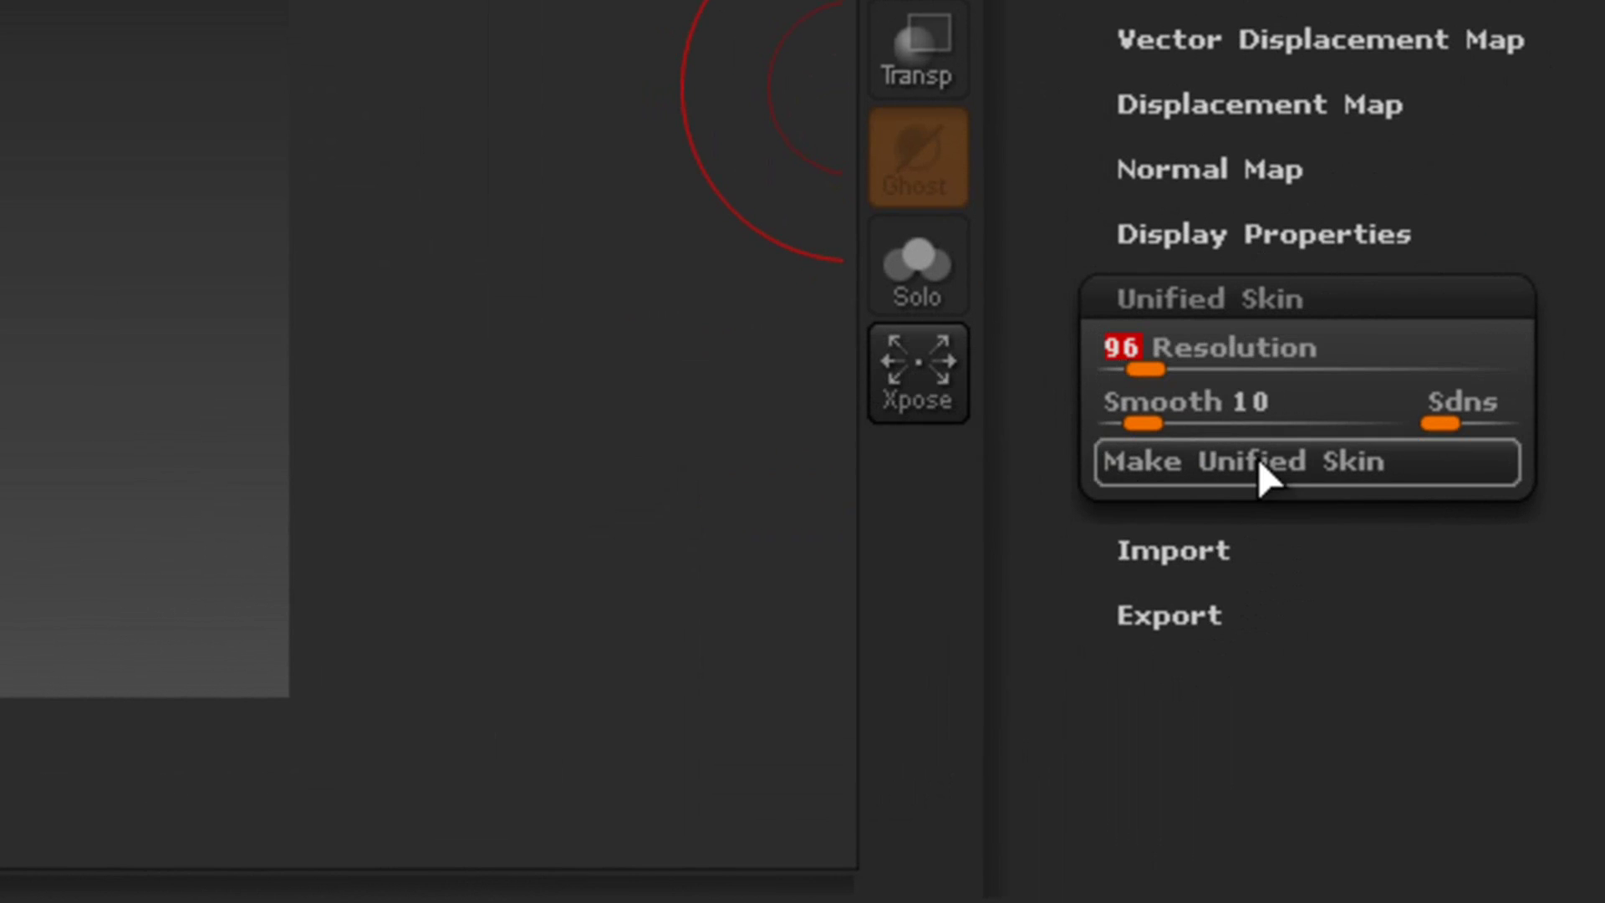
{"action": "left_click", "coordinate": [1257, 455]}
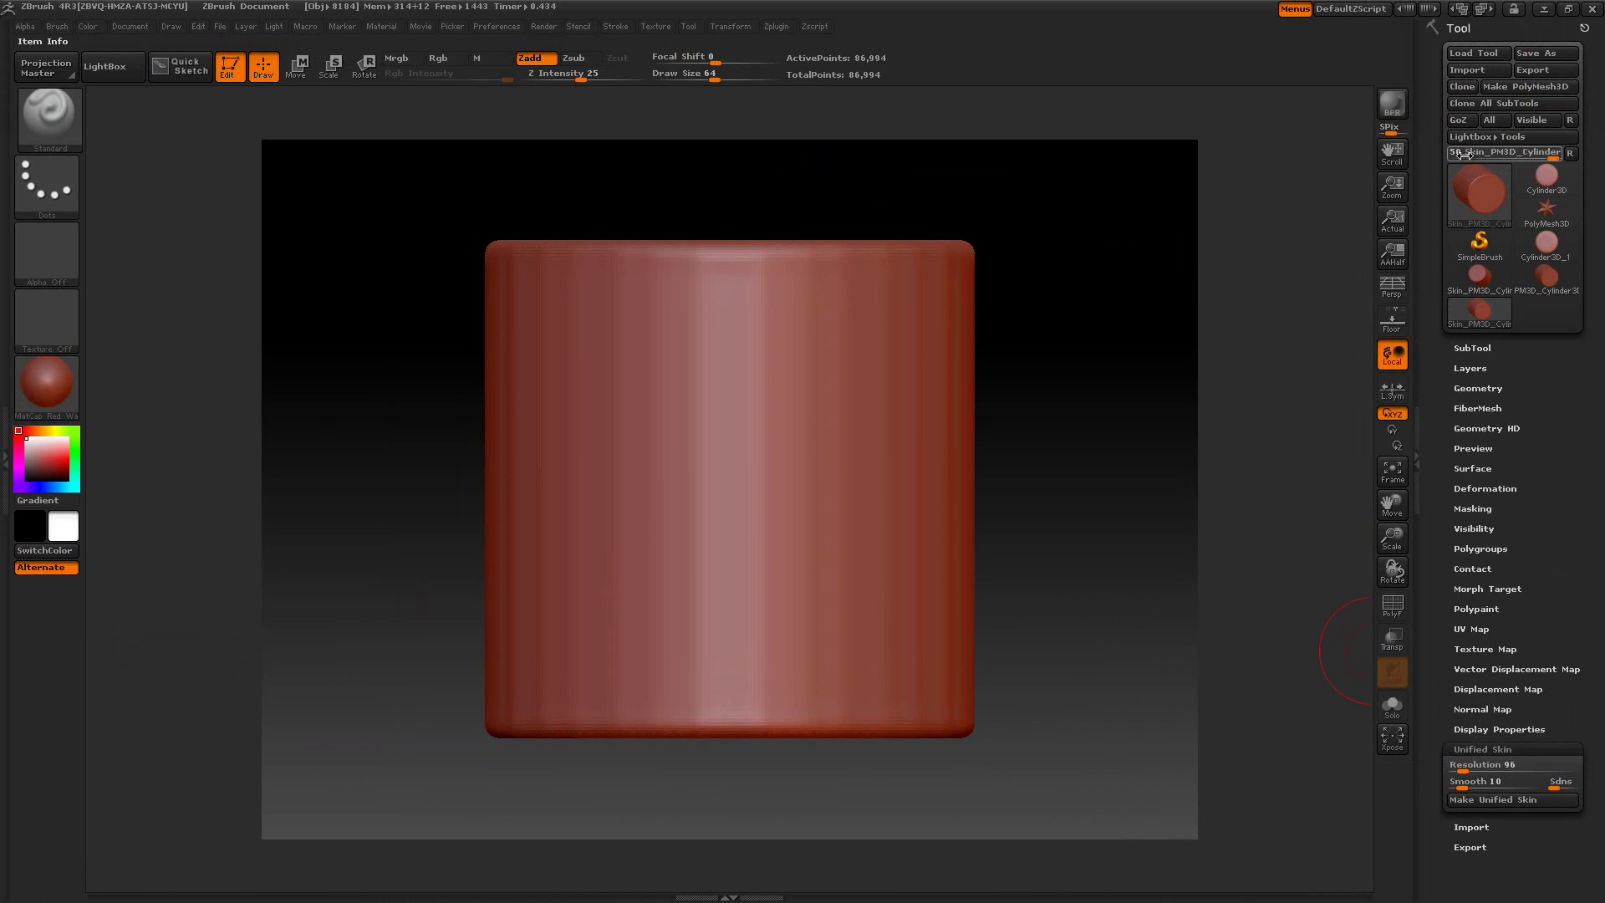
{"action": "left_click_drag", "start_coordinate": [1546, 153], "coordinate": [1563, 152]}
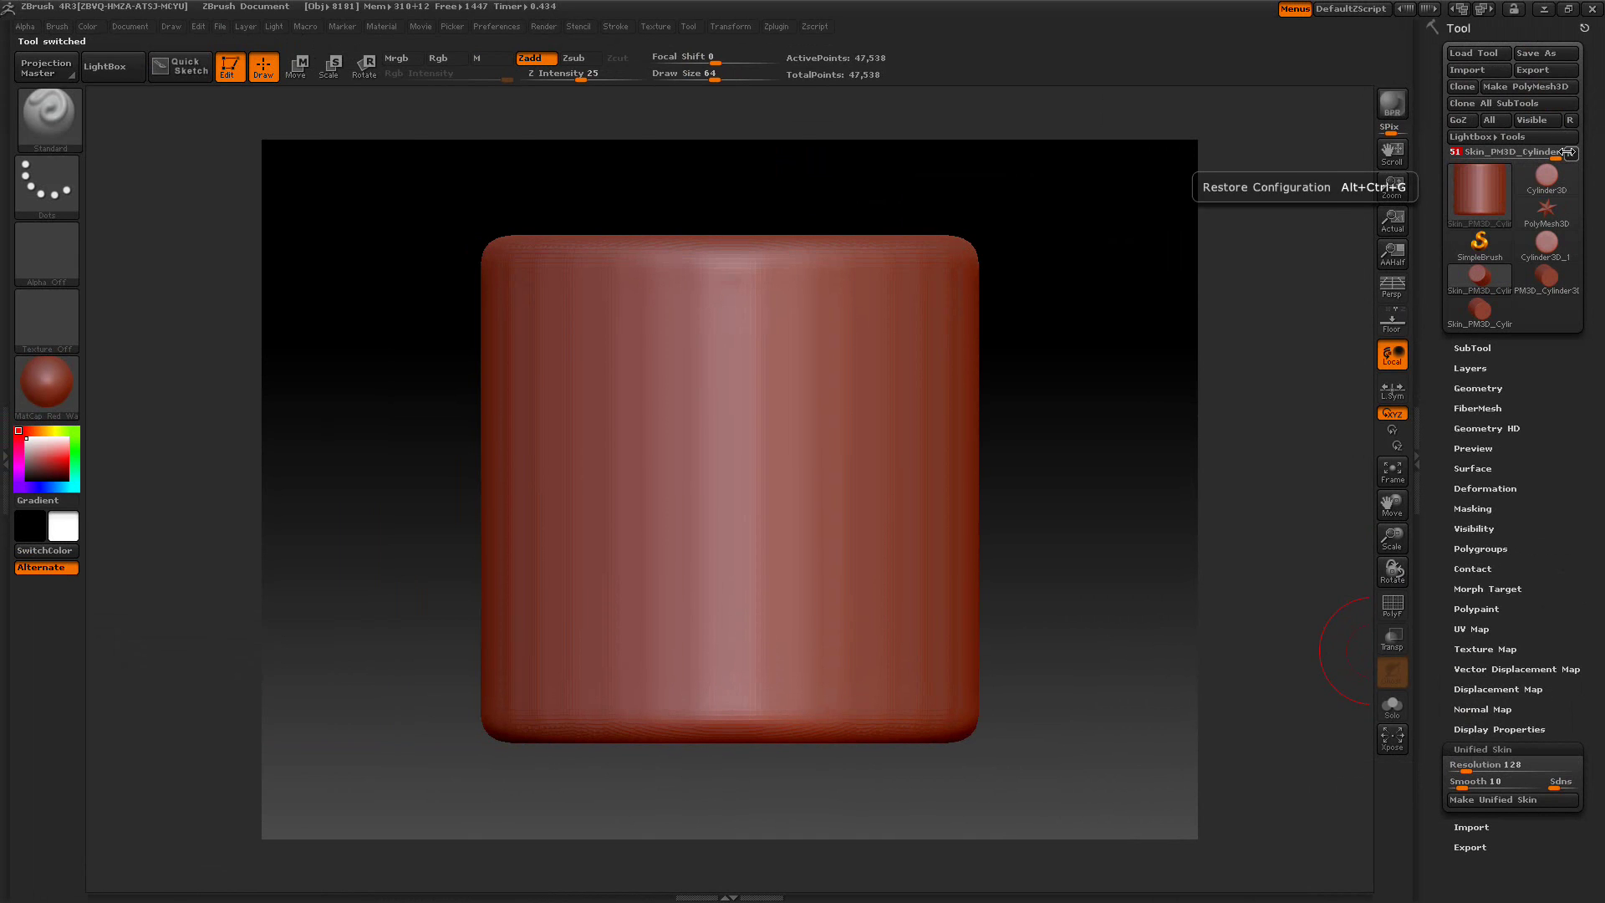
Activate symmetry on the resolution-96 skin, find full posable symmetry, then delete it
{"action": "left_click", "coordinate": [734, 27]}
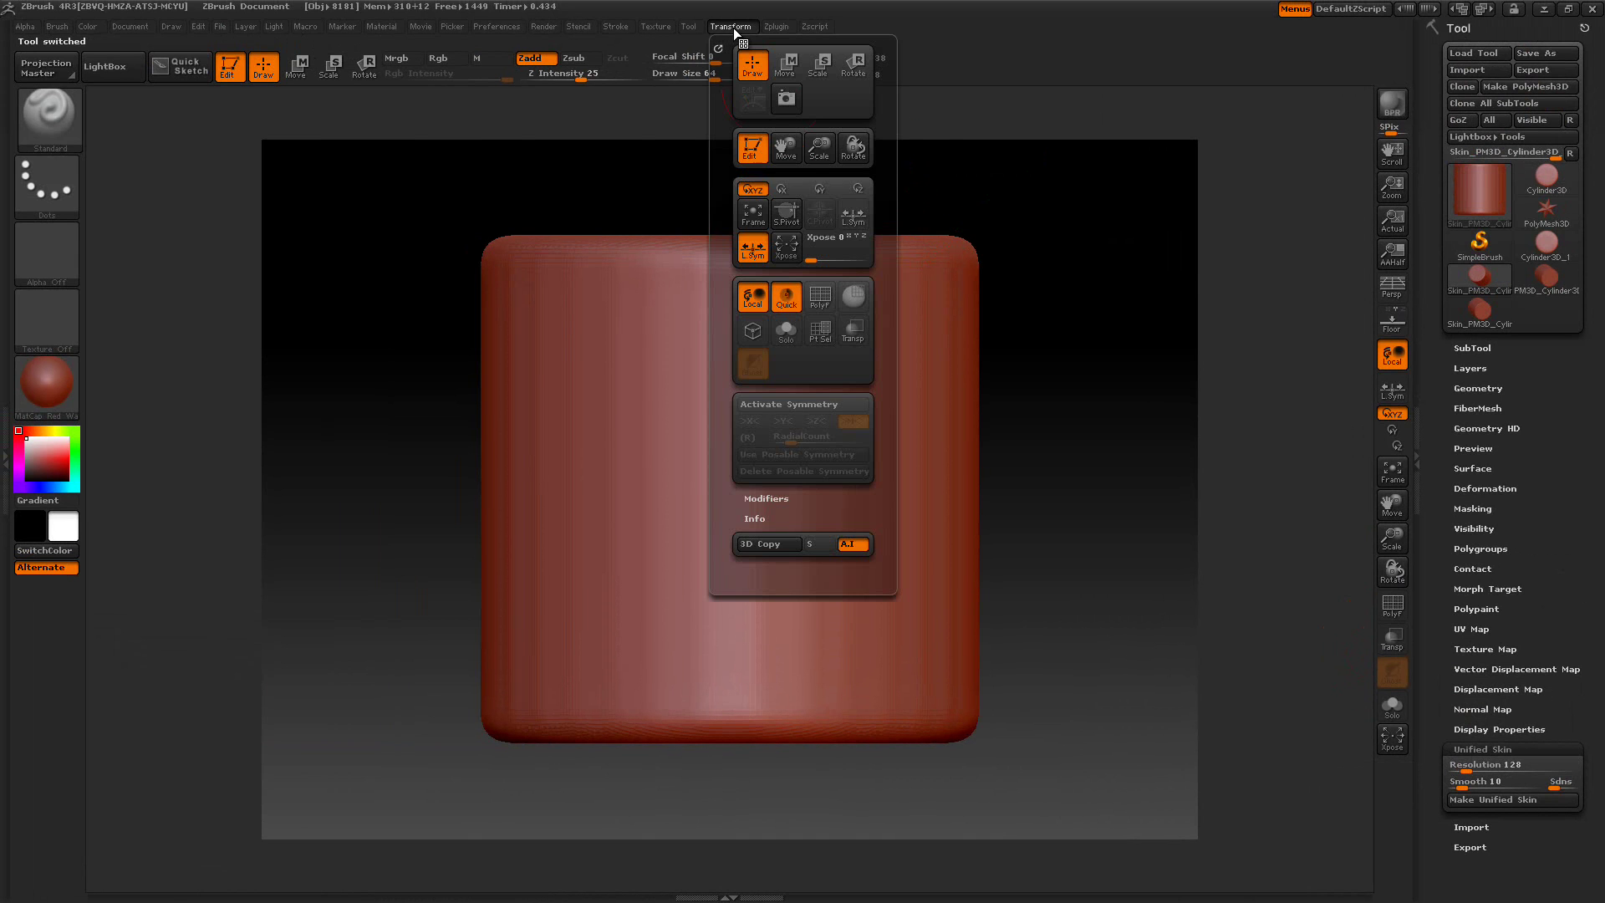
{"action": "left_click", "coordinate": [777, 403]}
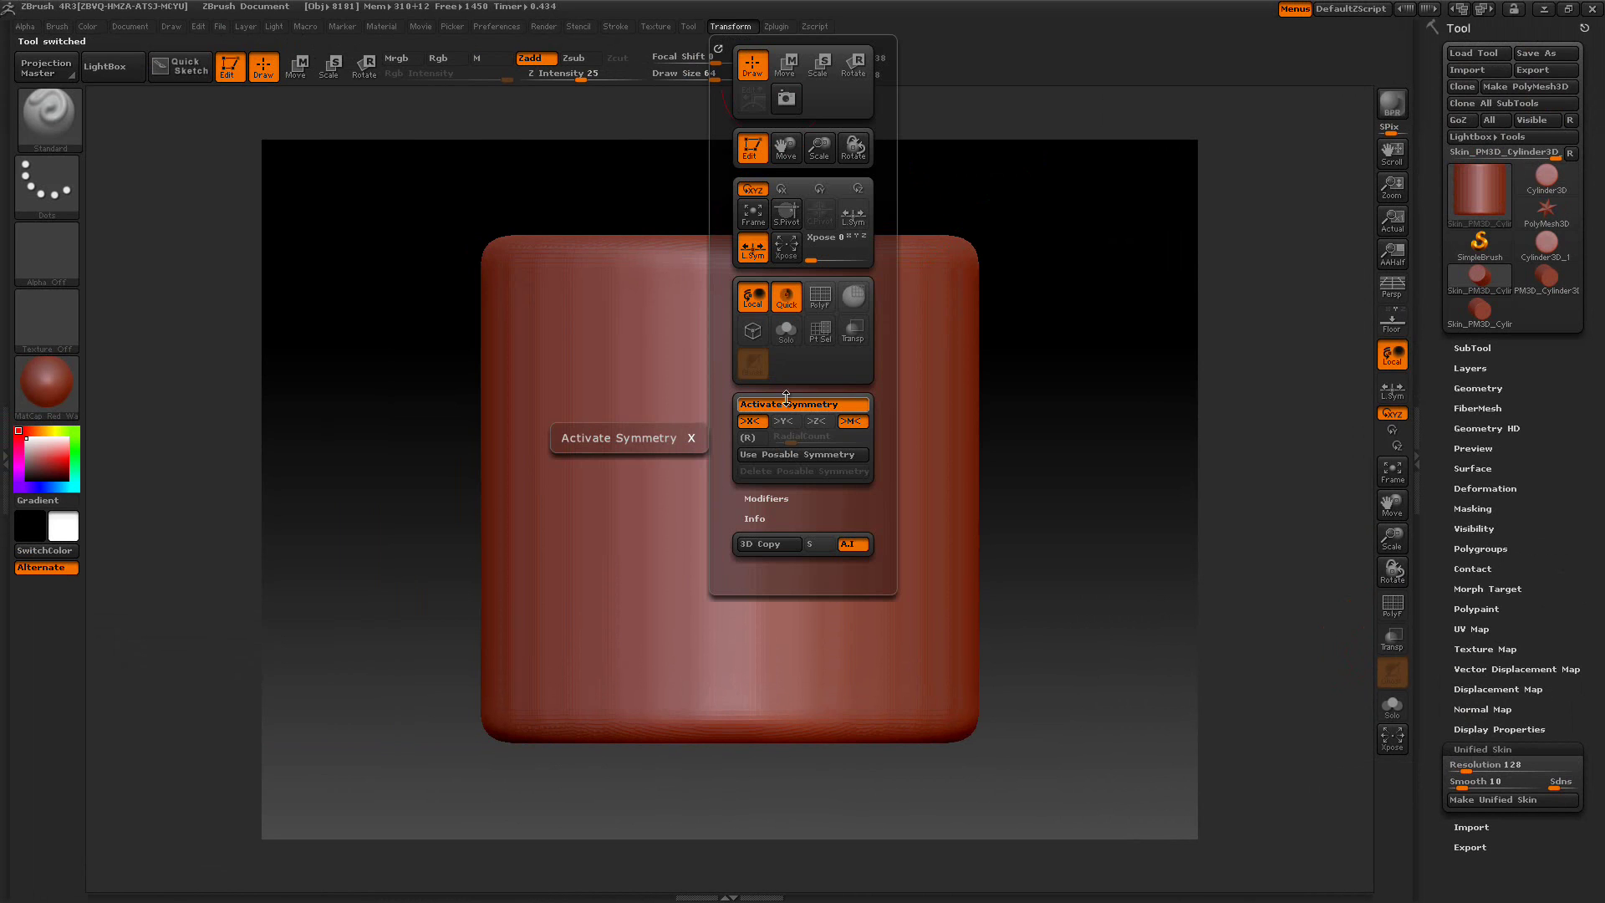
{"action": "left_click", "coordinate": [774, 453]}
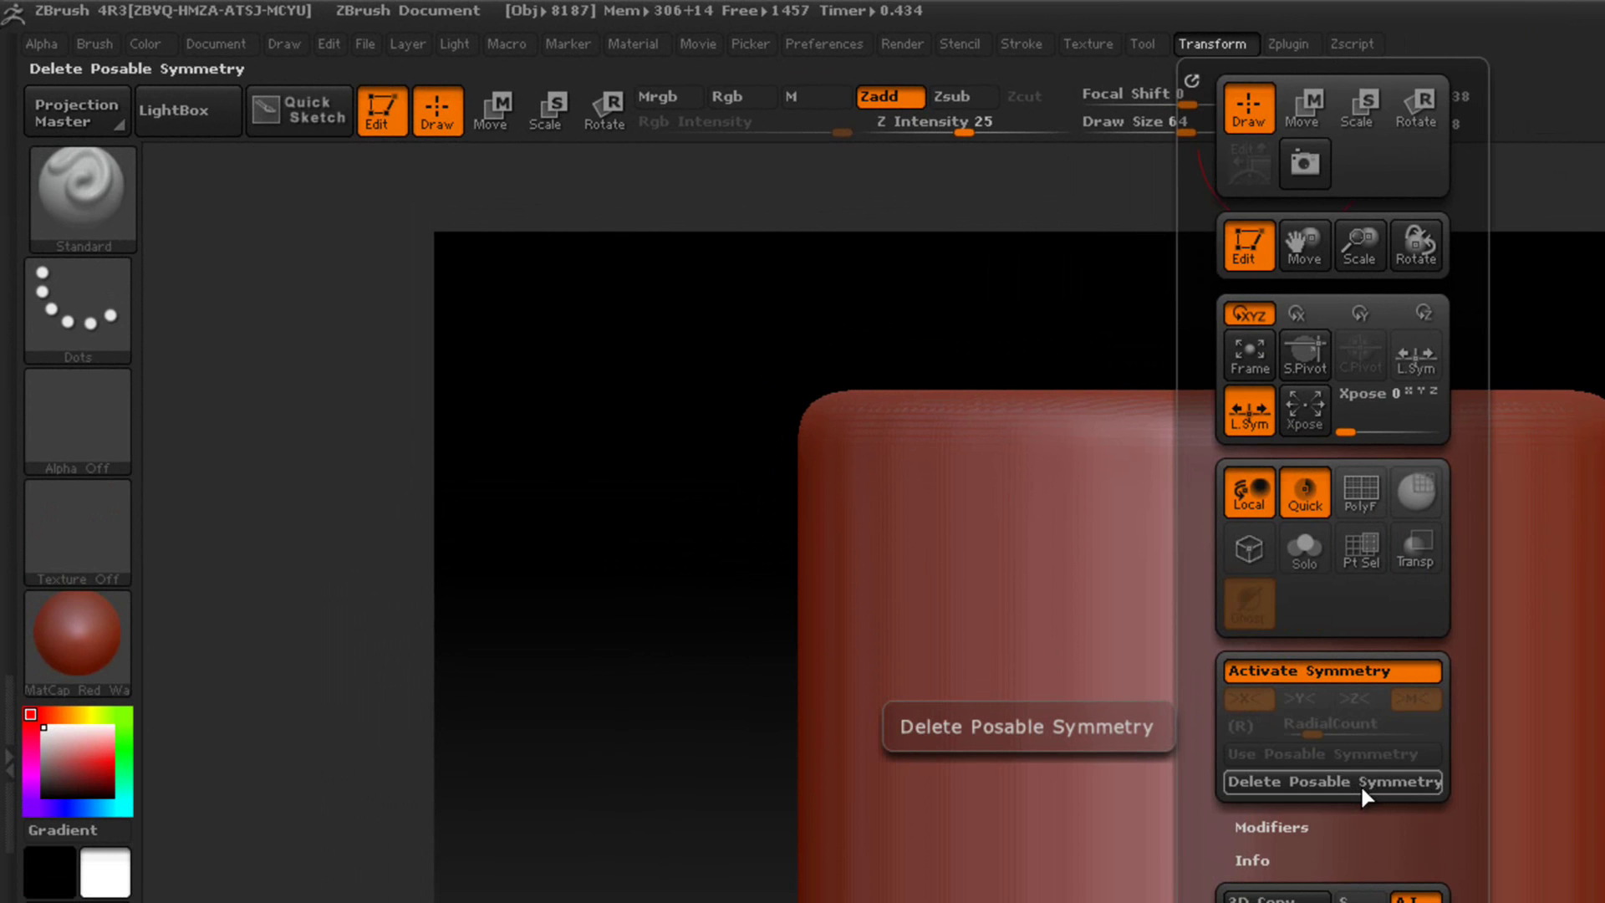
{"action": "left_click", "coordinate": [1360, 783]}
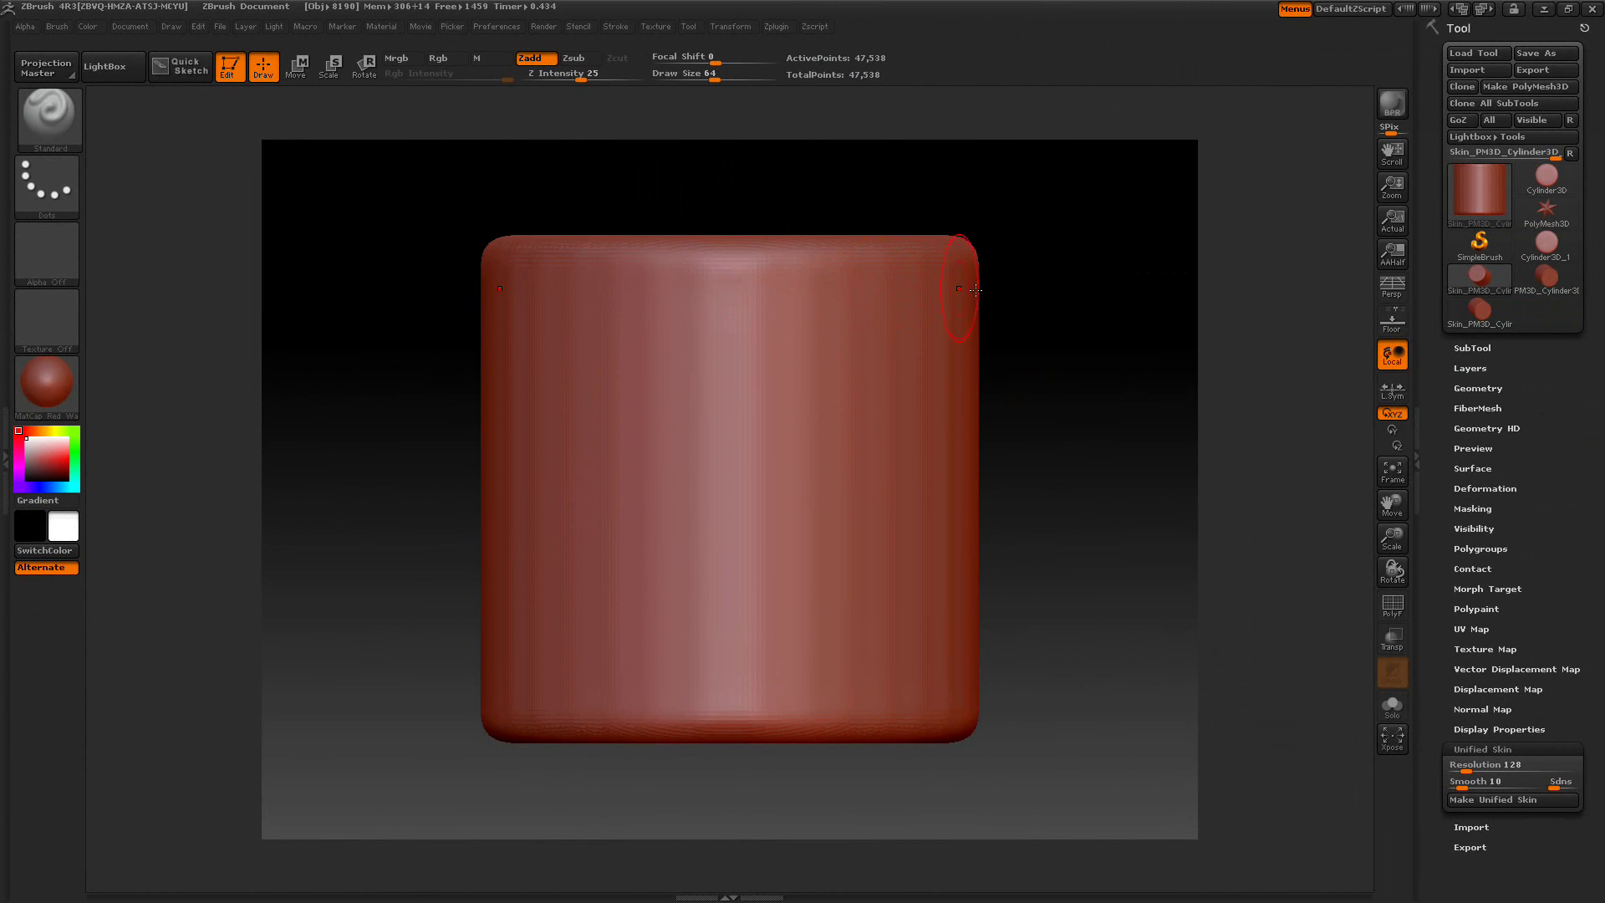
Append the original cylinder as a subtool and ProjectAll its striped detail onto the skin with raised Dist
{"action": "left_click", "coordinate": [1472, 348]}
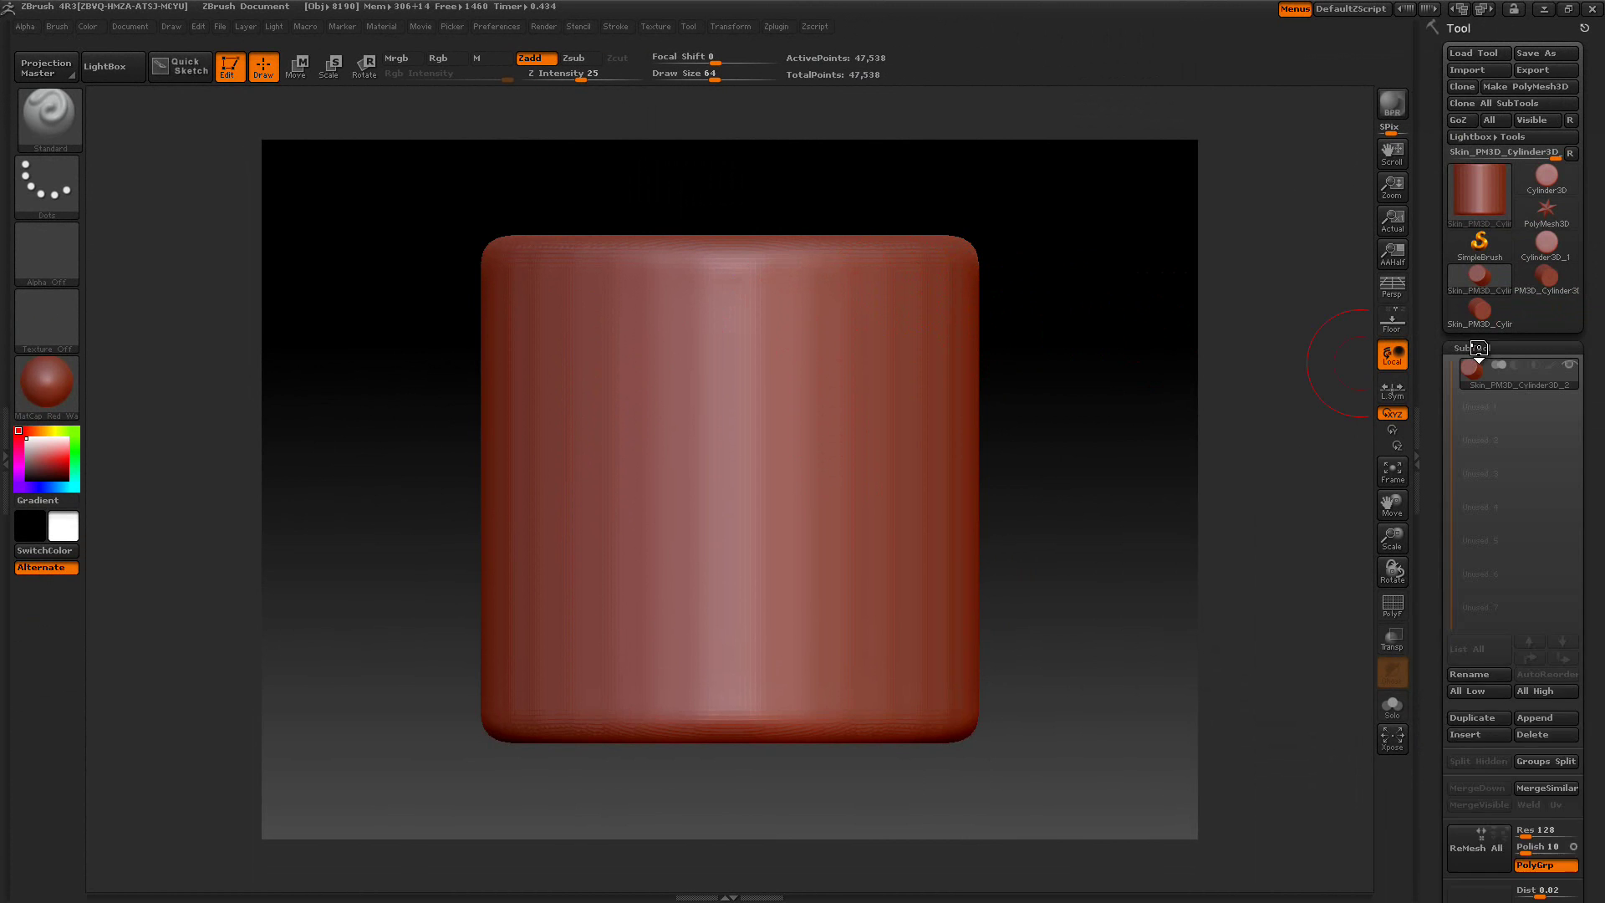
{"action": "left_click", "coordinate": [1547, 539]}
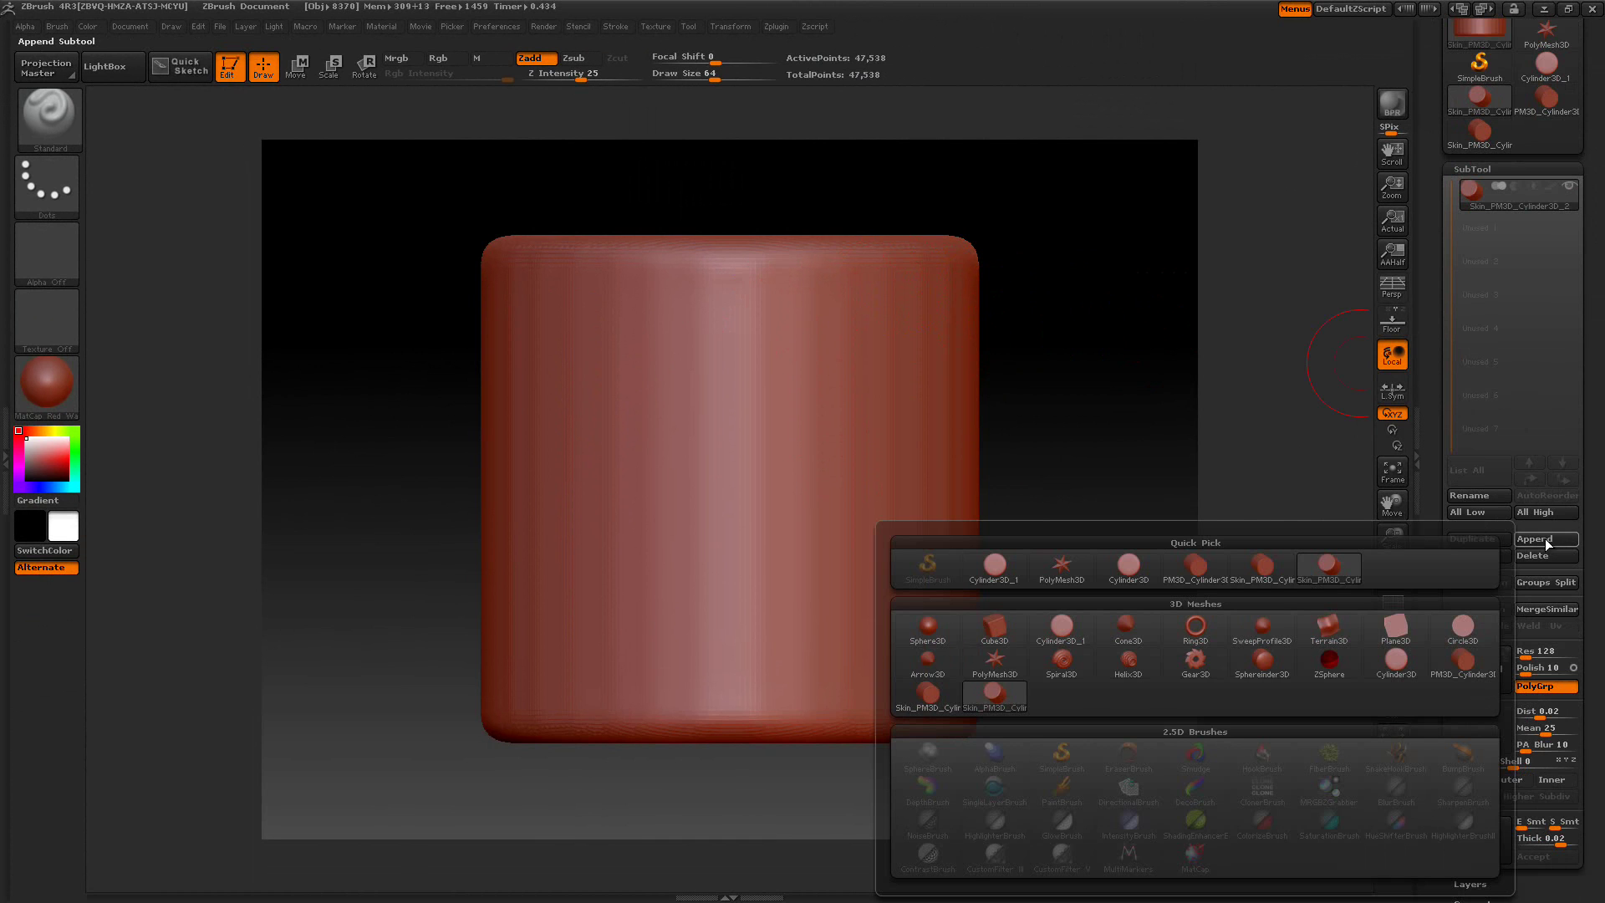
{"action": "left_click", "coordinate": [1202, 568]}
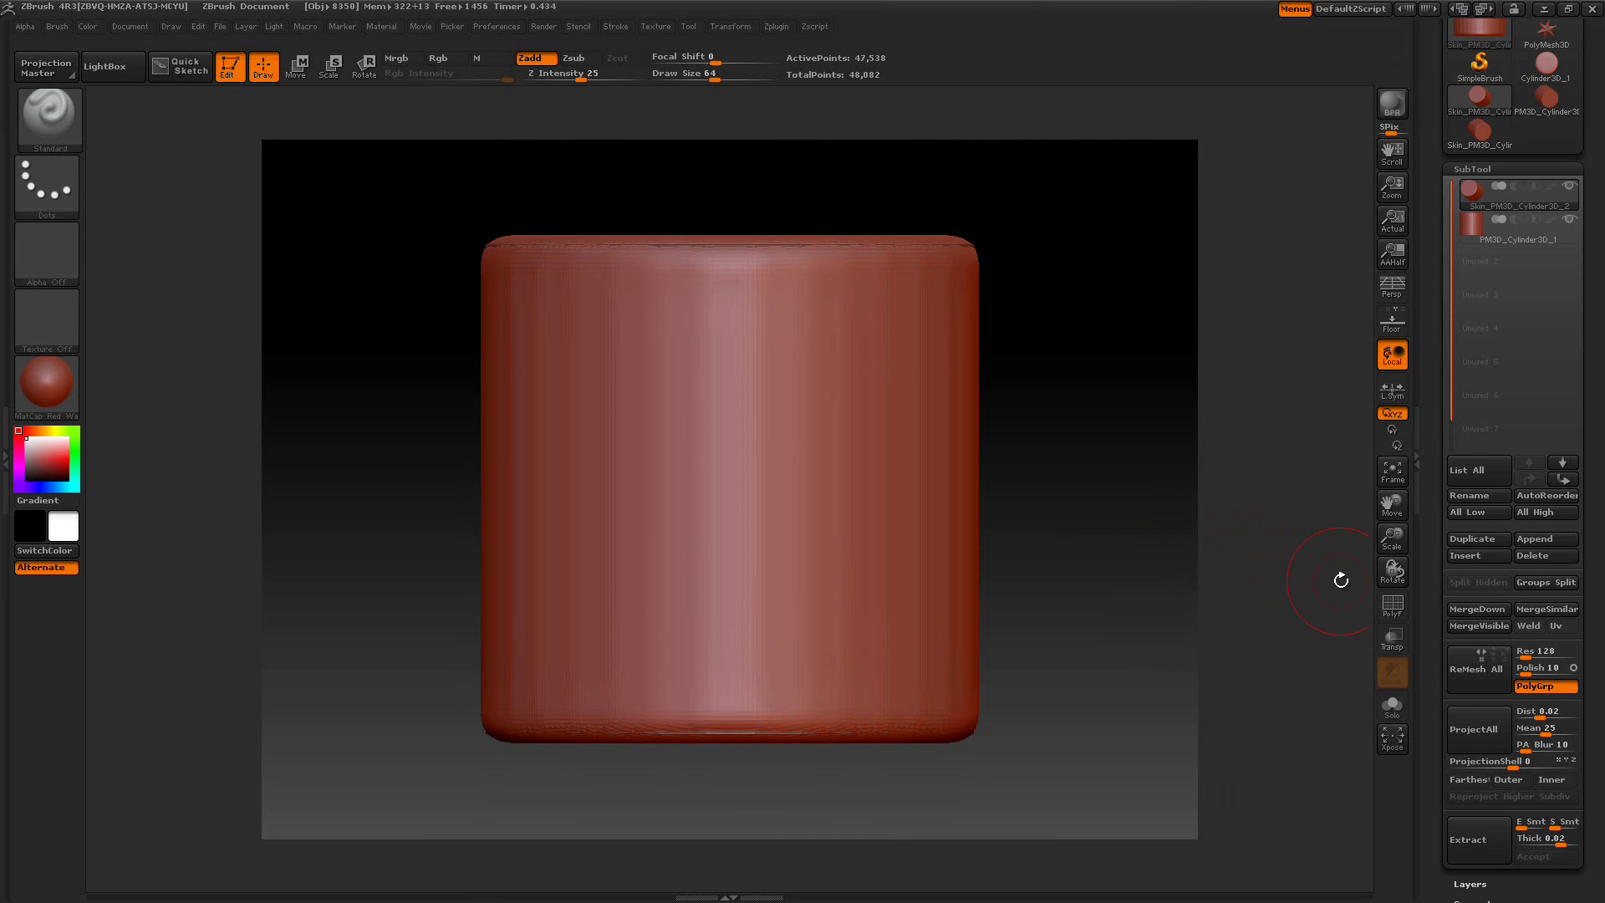
{"action": "left_click_drag", "start_coordinate": [1542, 712], "coordinate": [1571, 712]}
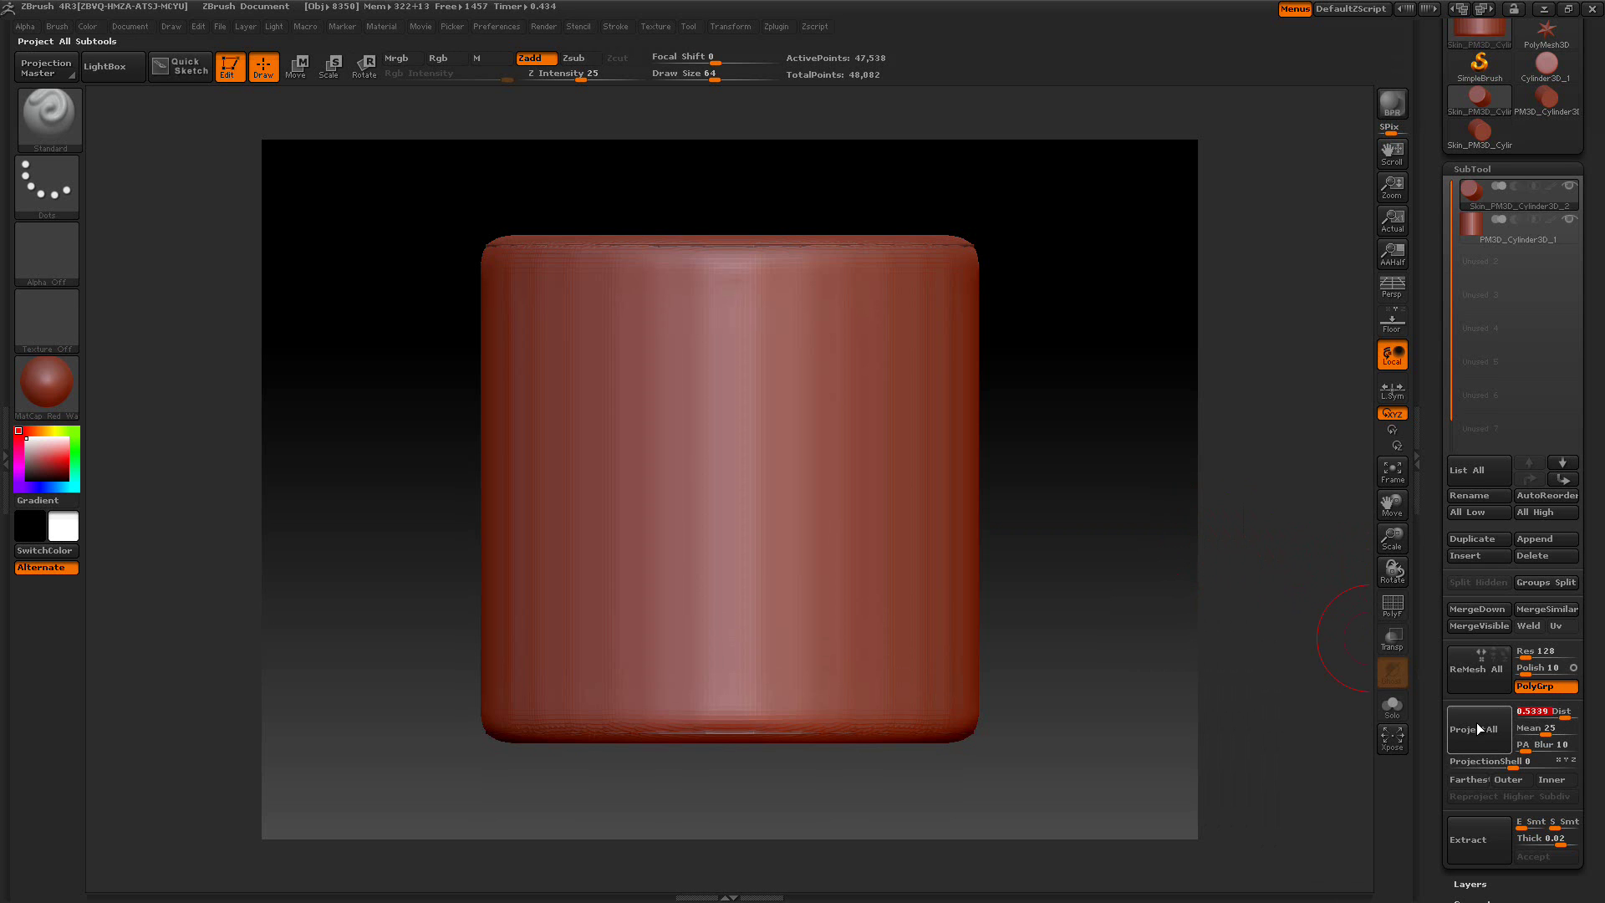
{"action": "left_click", "coordinate": [1478, 729]}
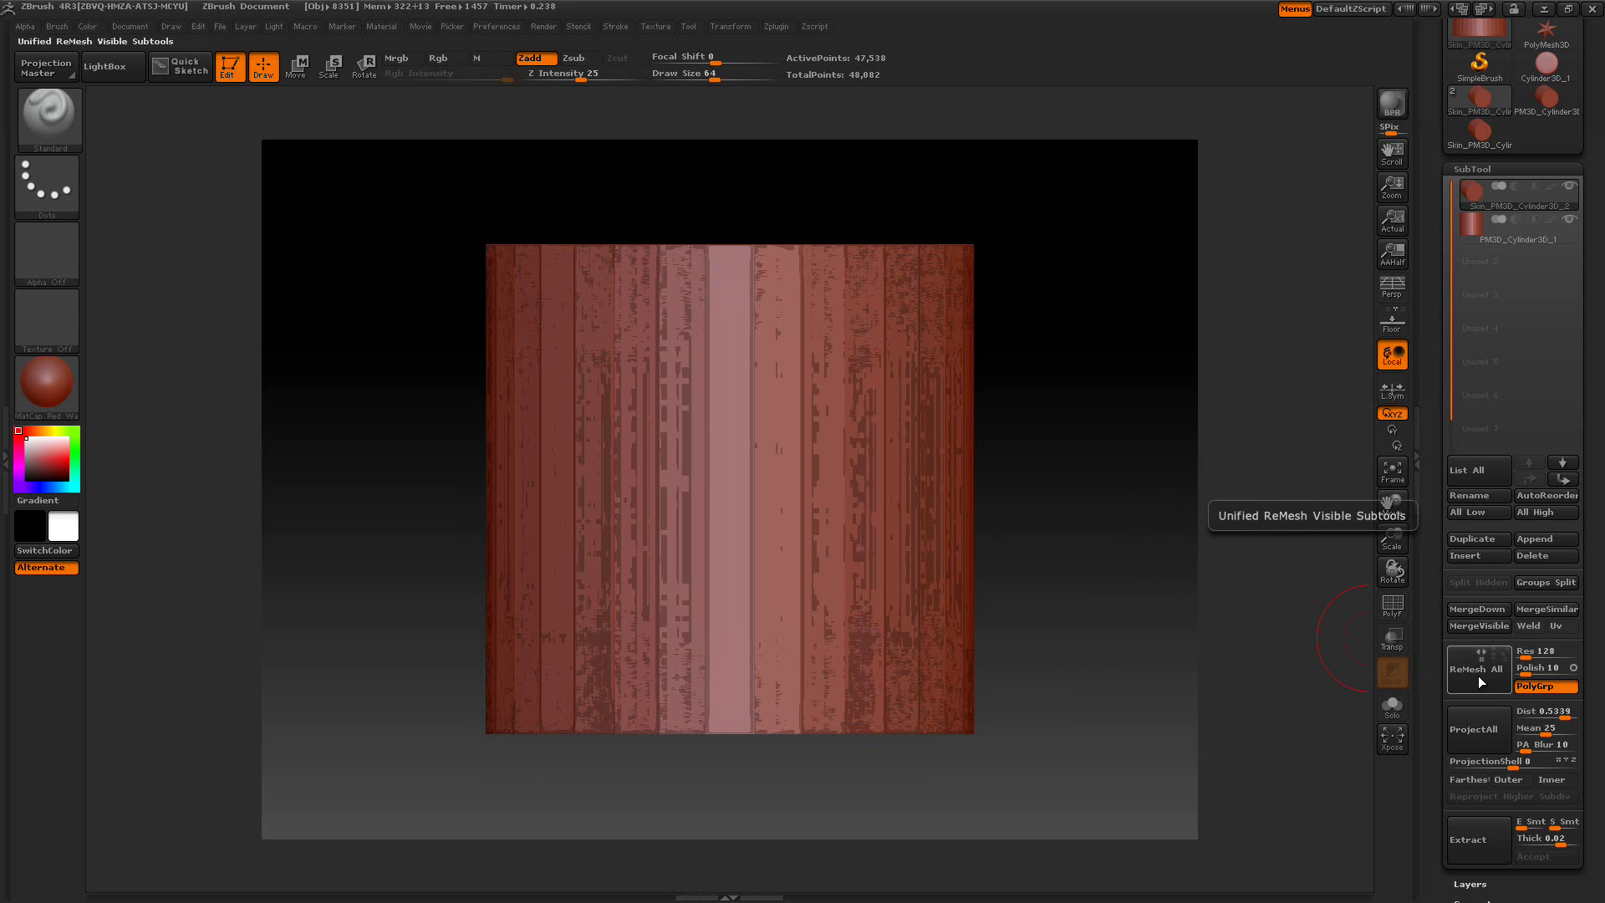
Delete the original 544-point cylinder subtool, leaving only the skin
{"action": "left_click", "coordinate": [1498, 239]}
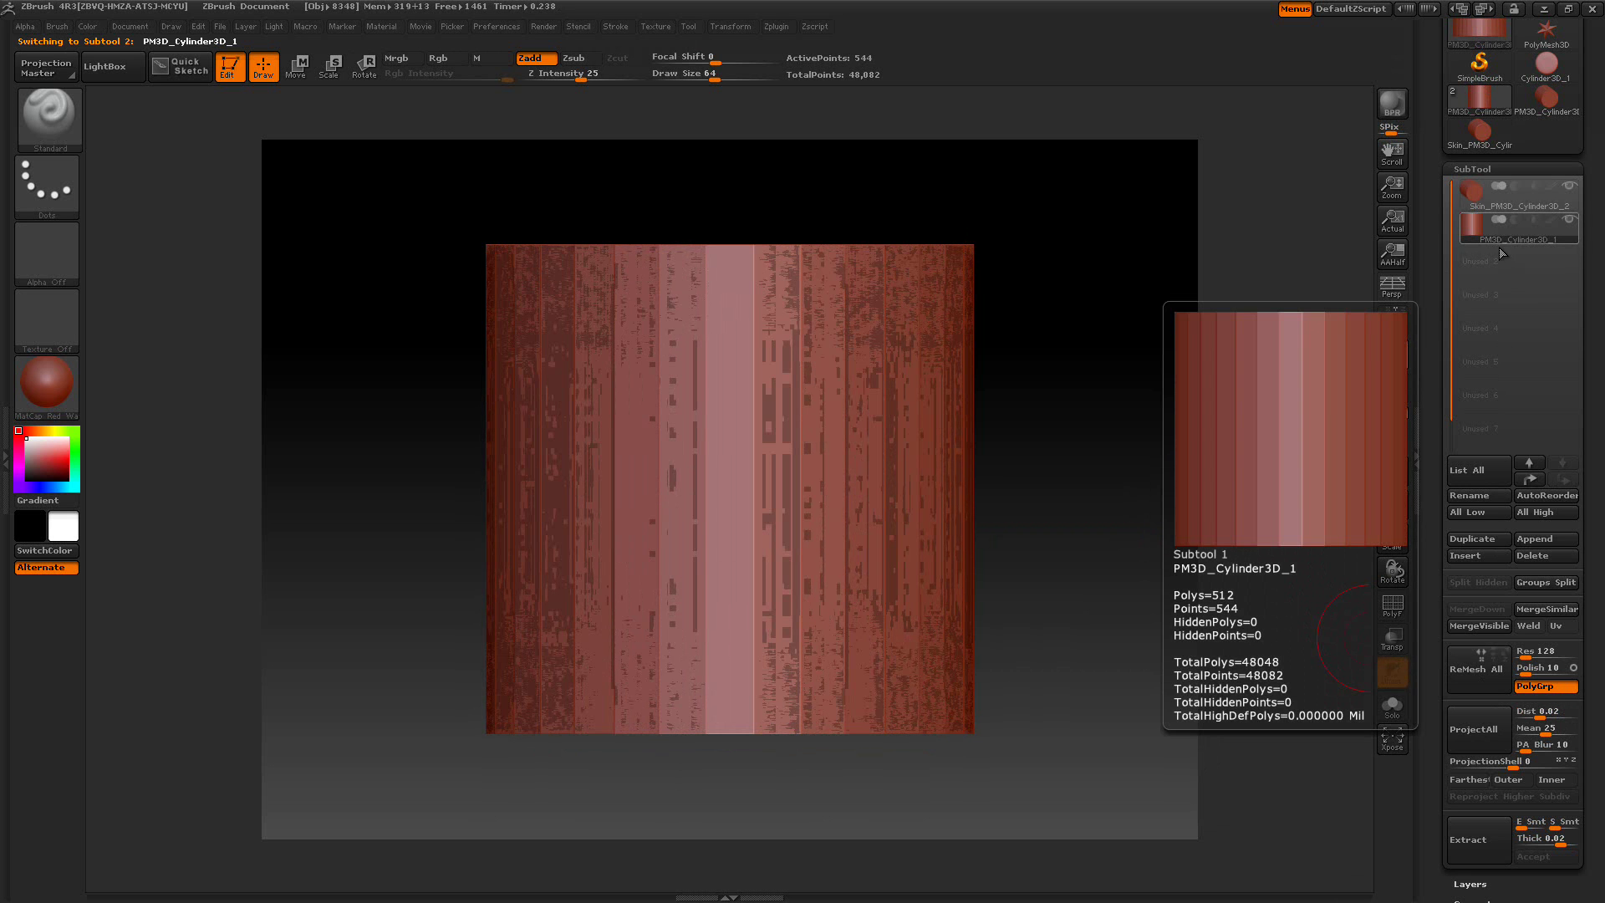
{"action": "left_click", "coordinate": [1536, 554]}
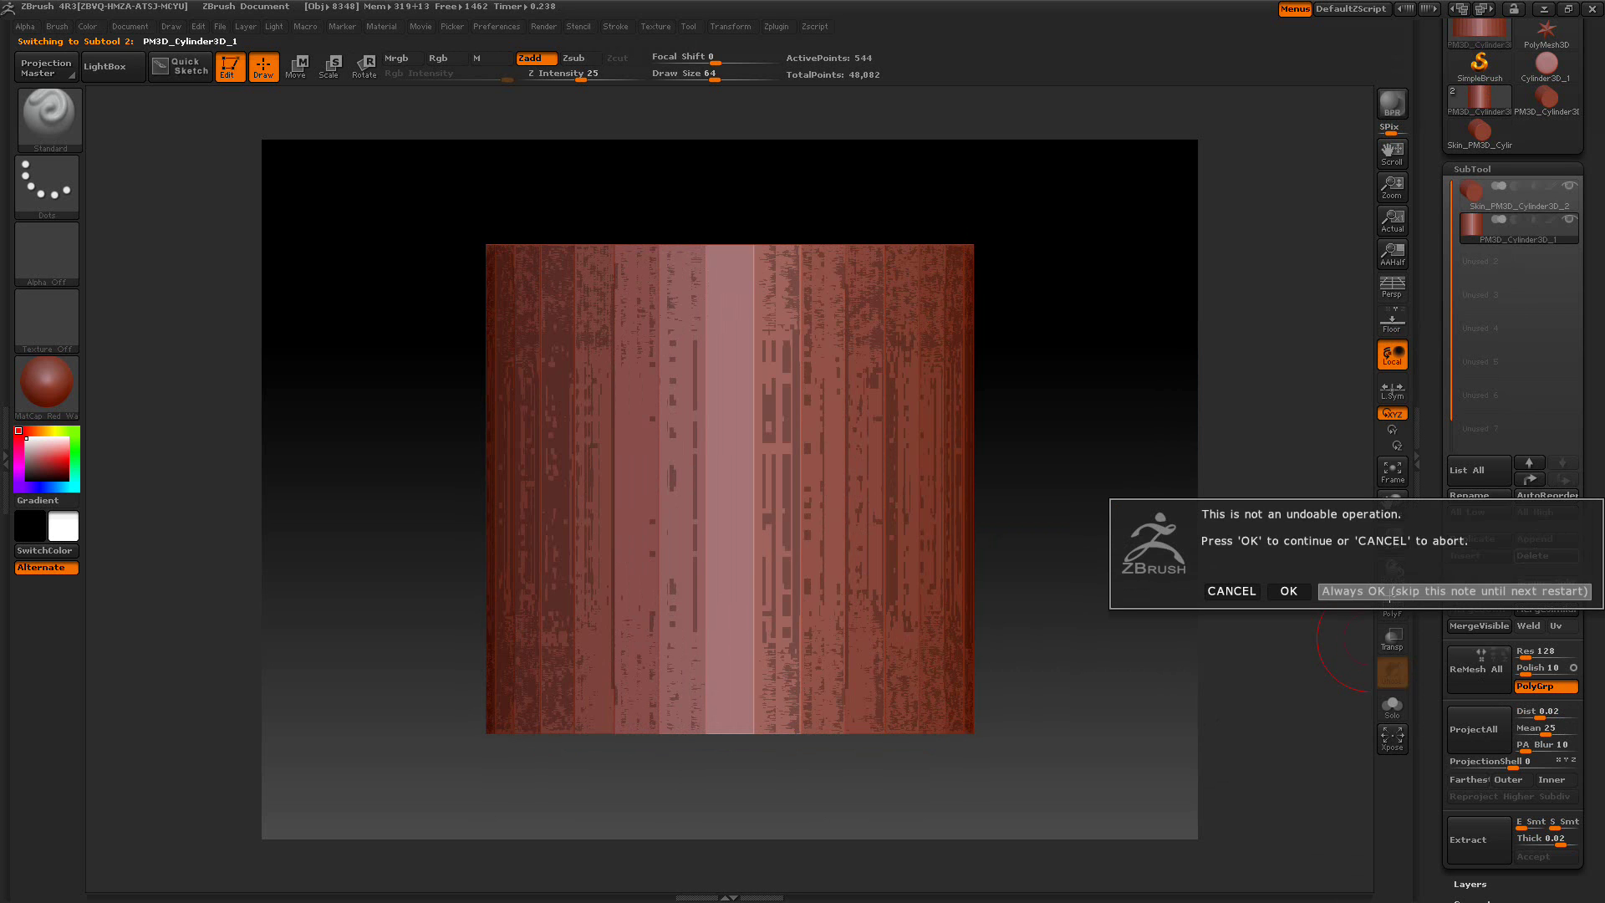
{"action": "left_click", "coordinate": [1394, 594]}
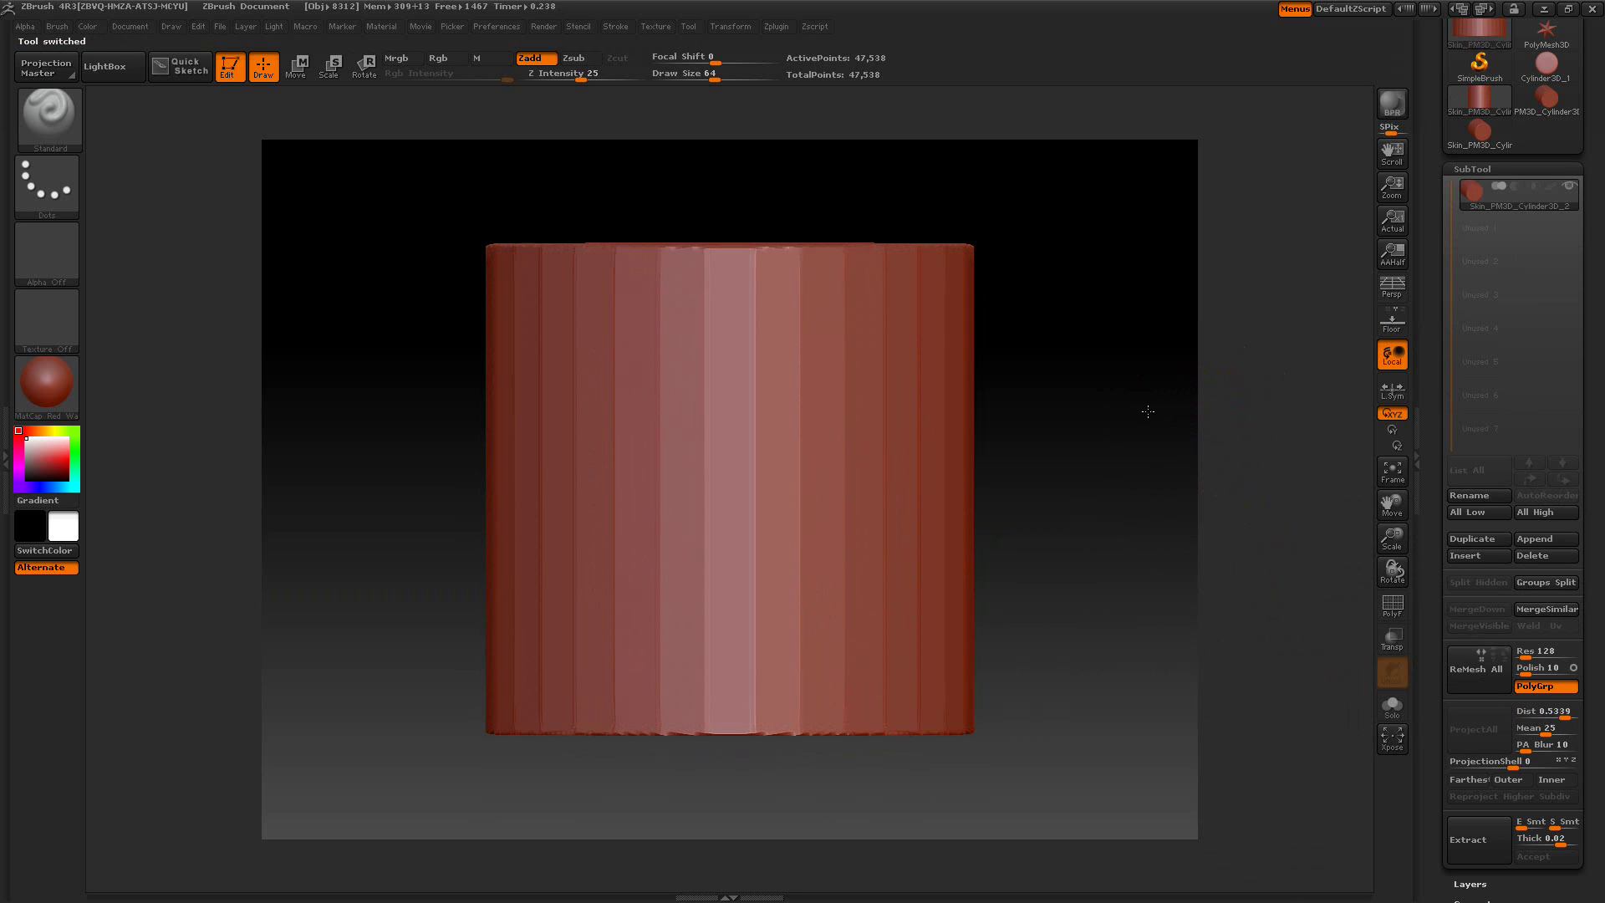
Recompute posable symmetry on the projected 47,538-point skin until it reports full symmetry found
{"action": "mouse_move", "coordinate": [1146, 409]}
{"action": "left_mouse_down"}
{"action": "mouse_move", "coordinate": [1146, 444]}
{"action": "mouse_move", "coordinate": [1145, 387]}
{"action": "left_mouse_up"}
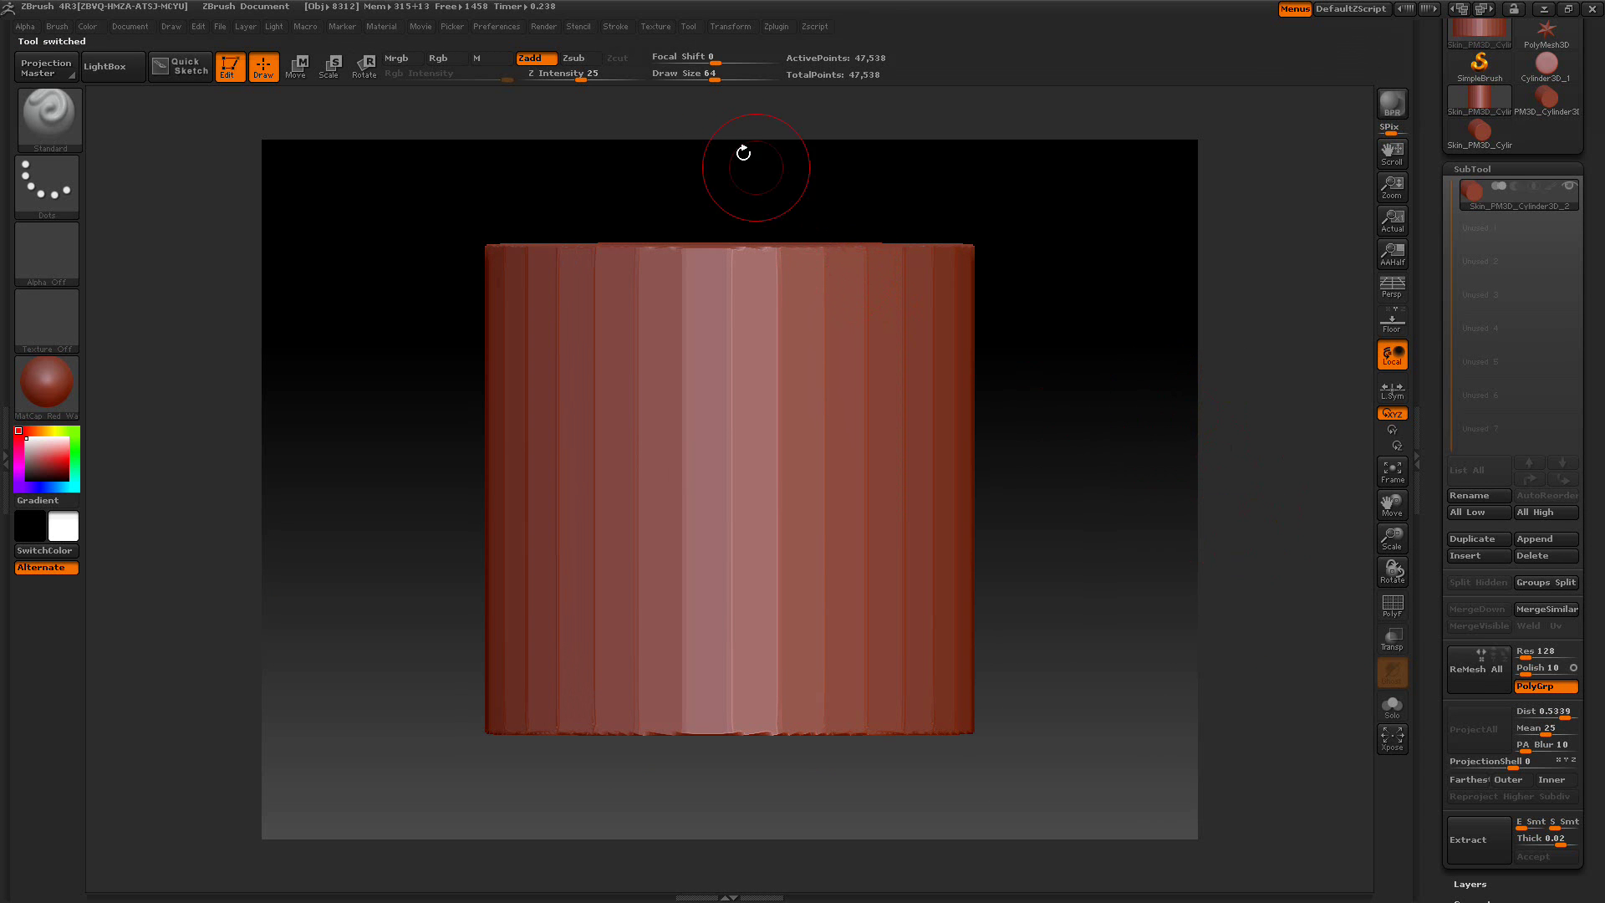
{"action": "left_click", "coordinate": [727, 27]}
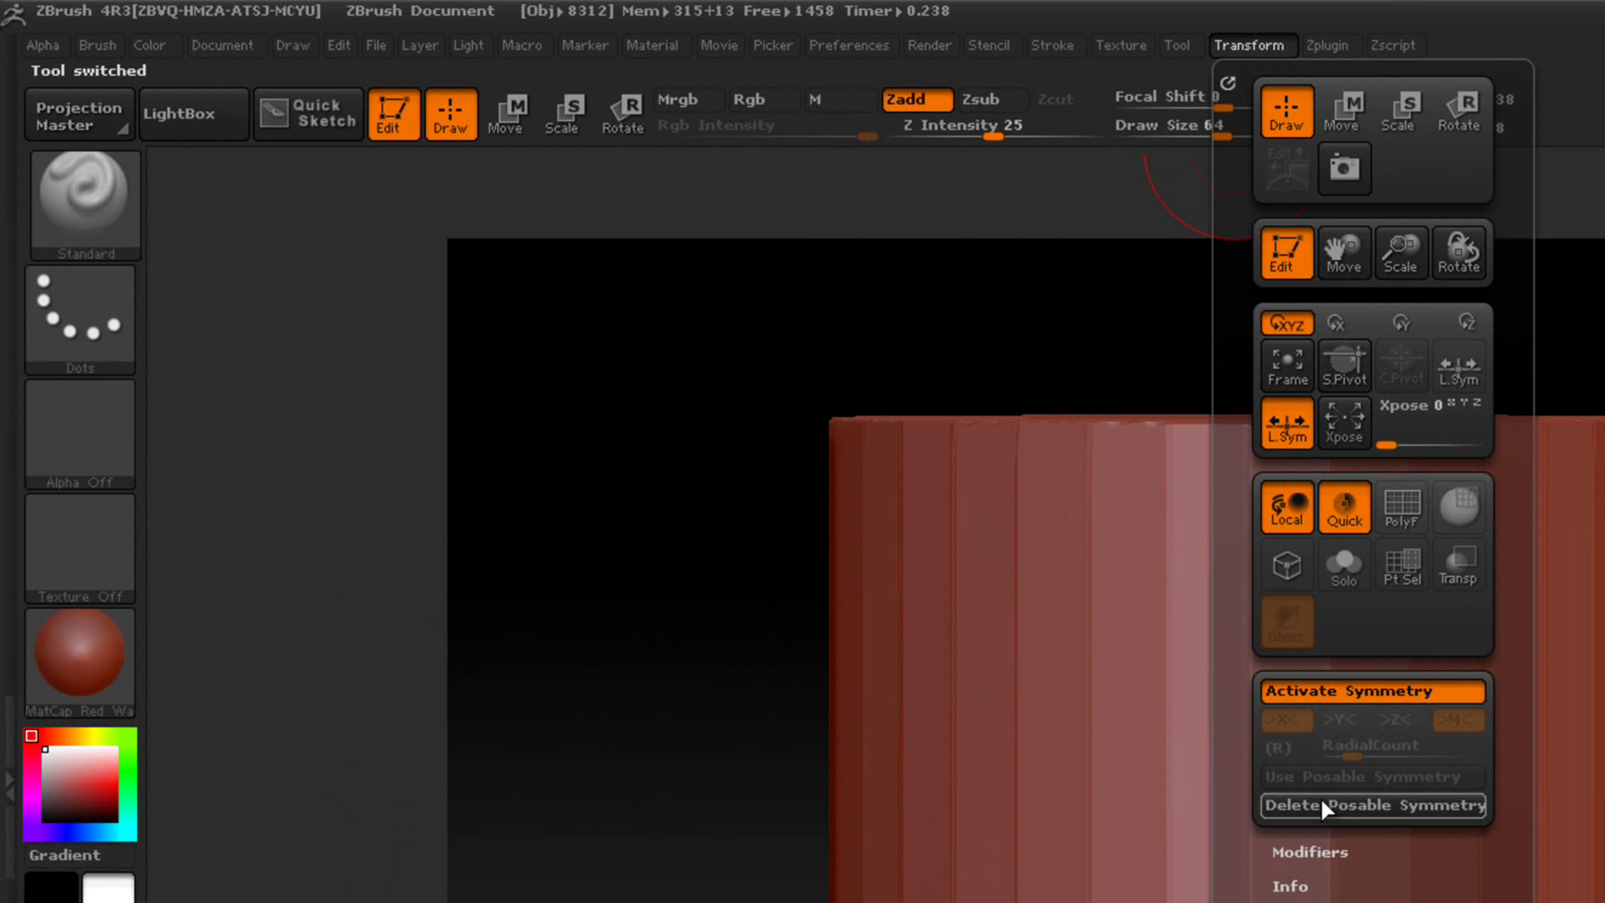
{"action": "left_click", "coordinate": [1321, 802]}
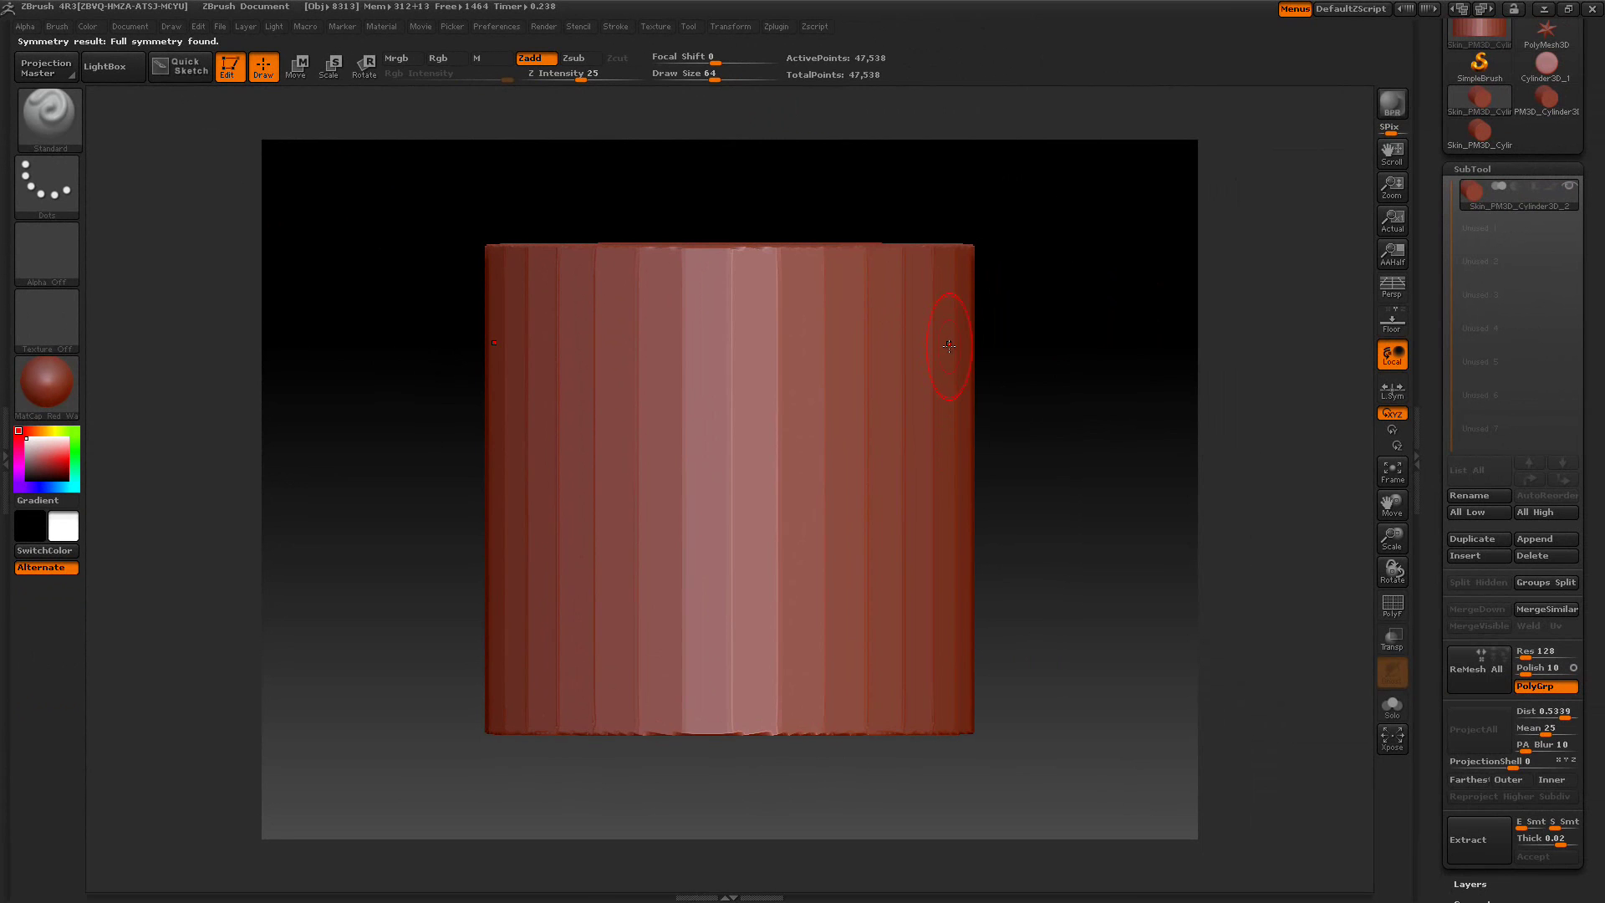
With the Move brush, pull mirrored horns near the top and a lower cone on the right
{"action": "left_click", "coordinate": [55, 112]}
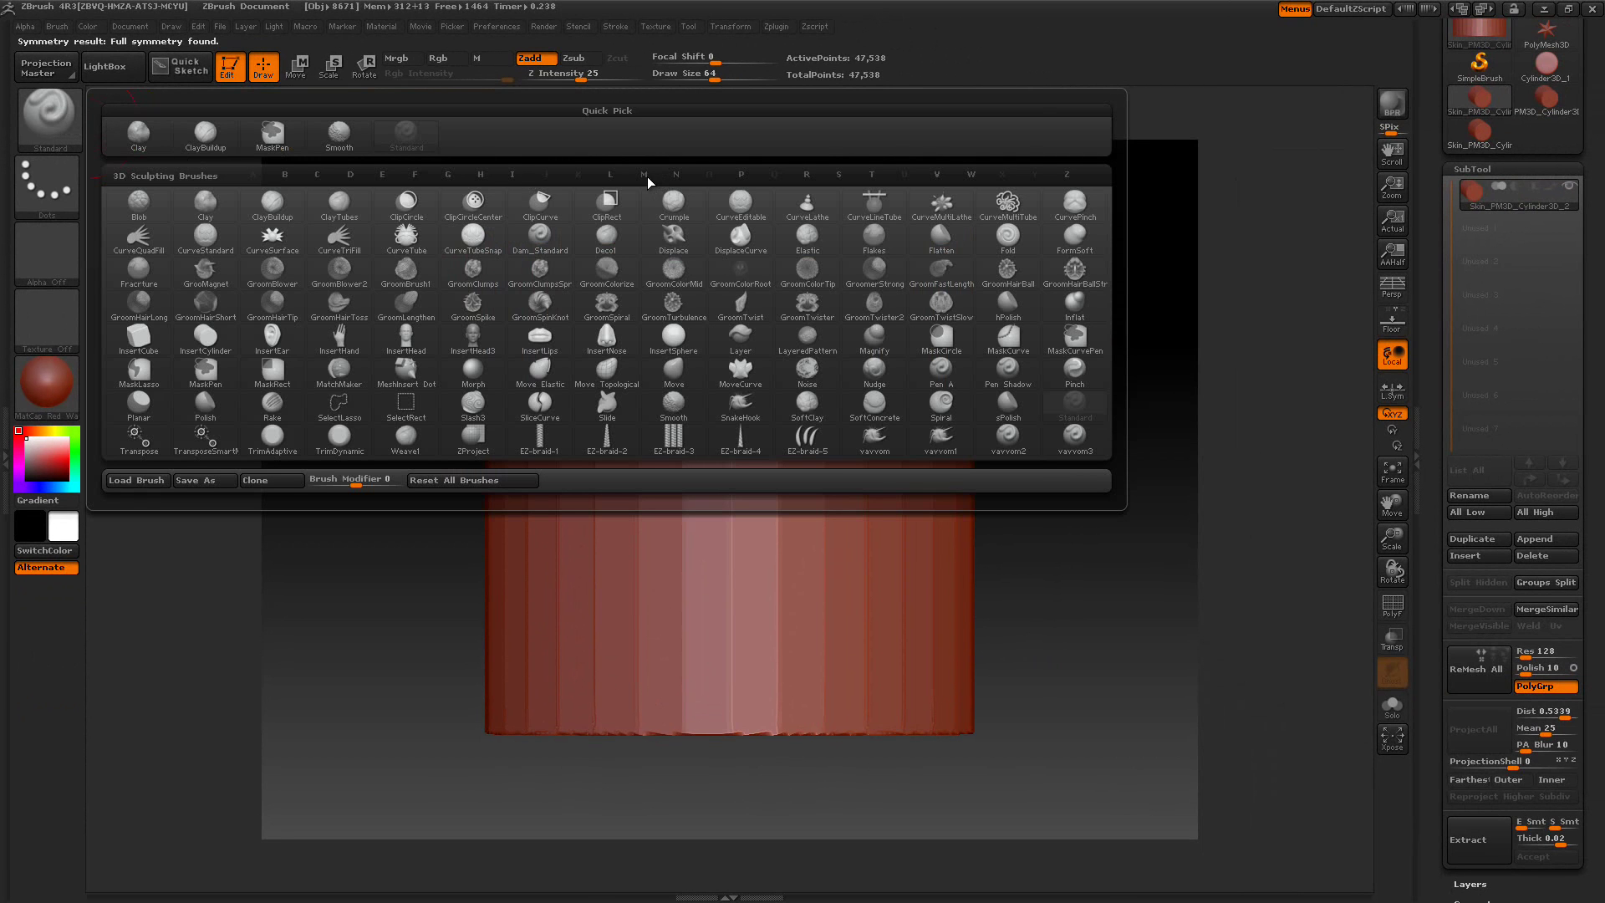
{"action": "key", "text": "m"}
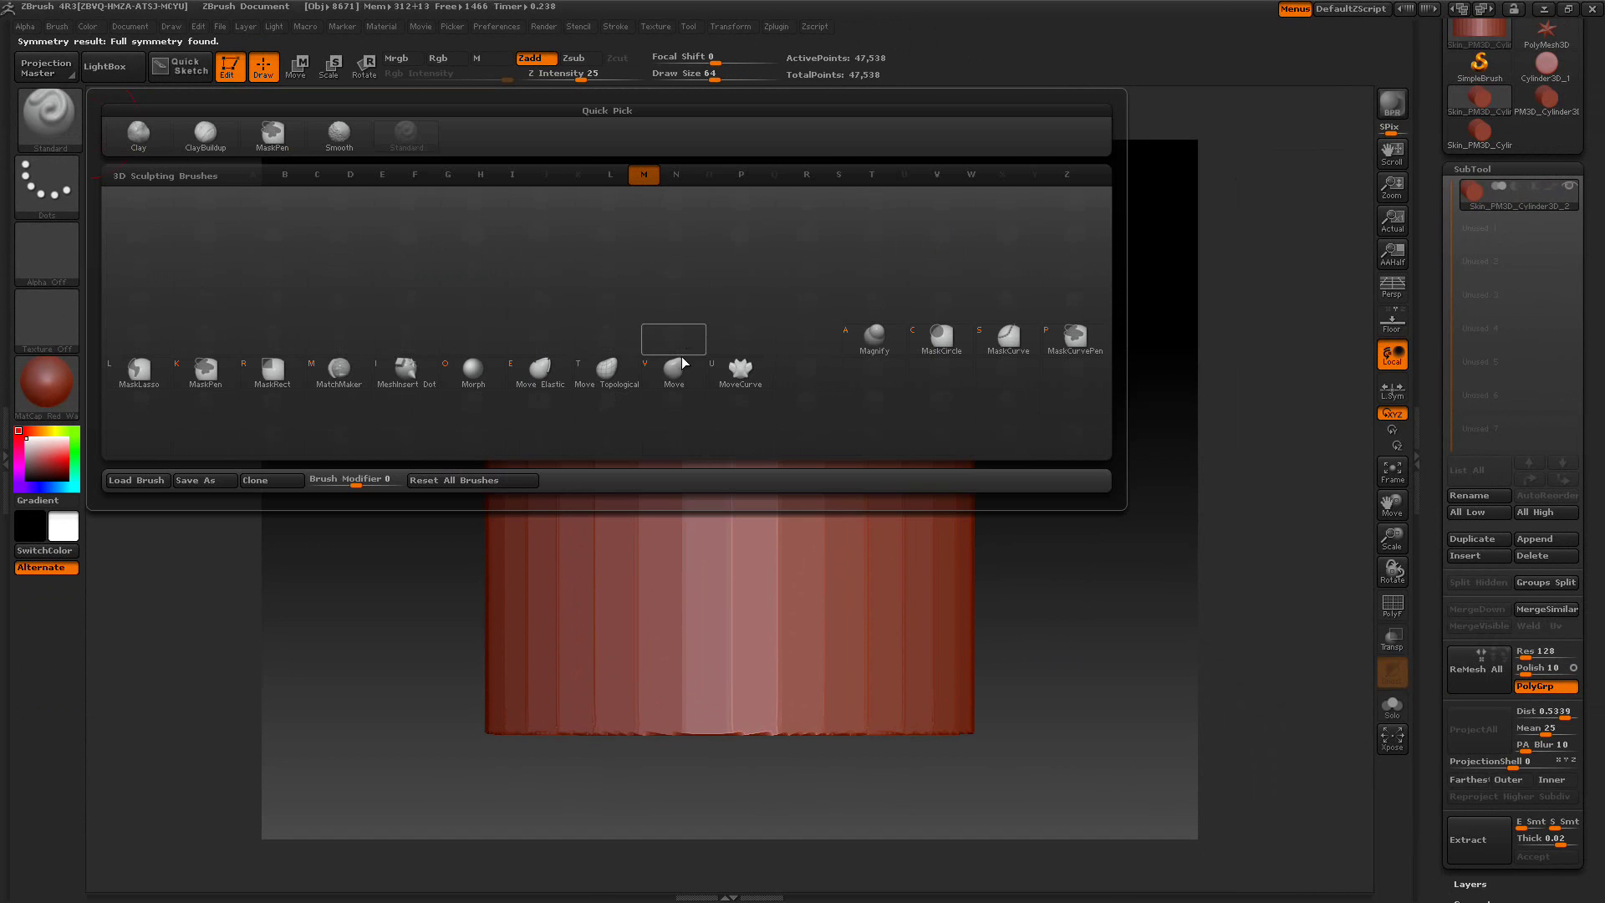
{"action": "key", "text": "v"}
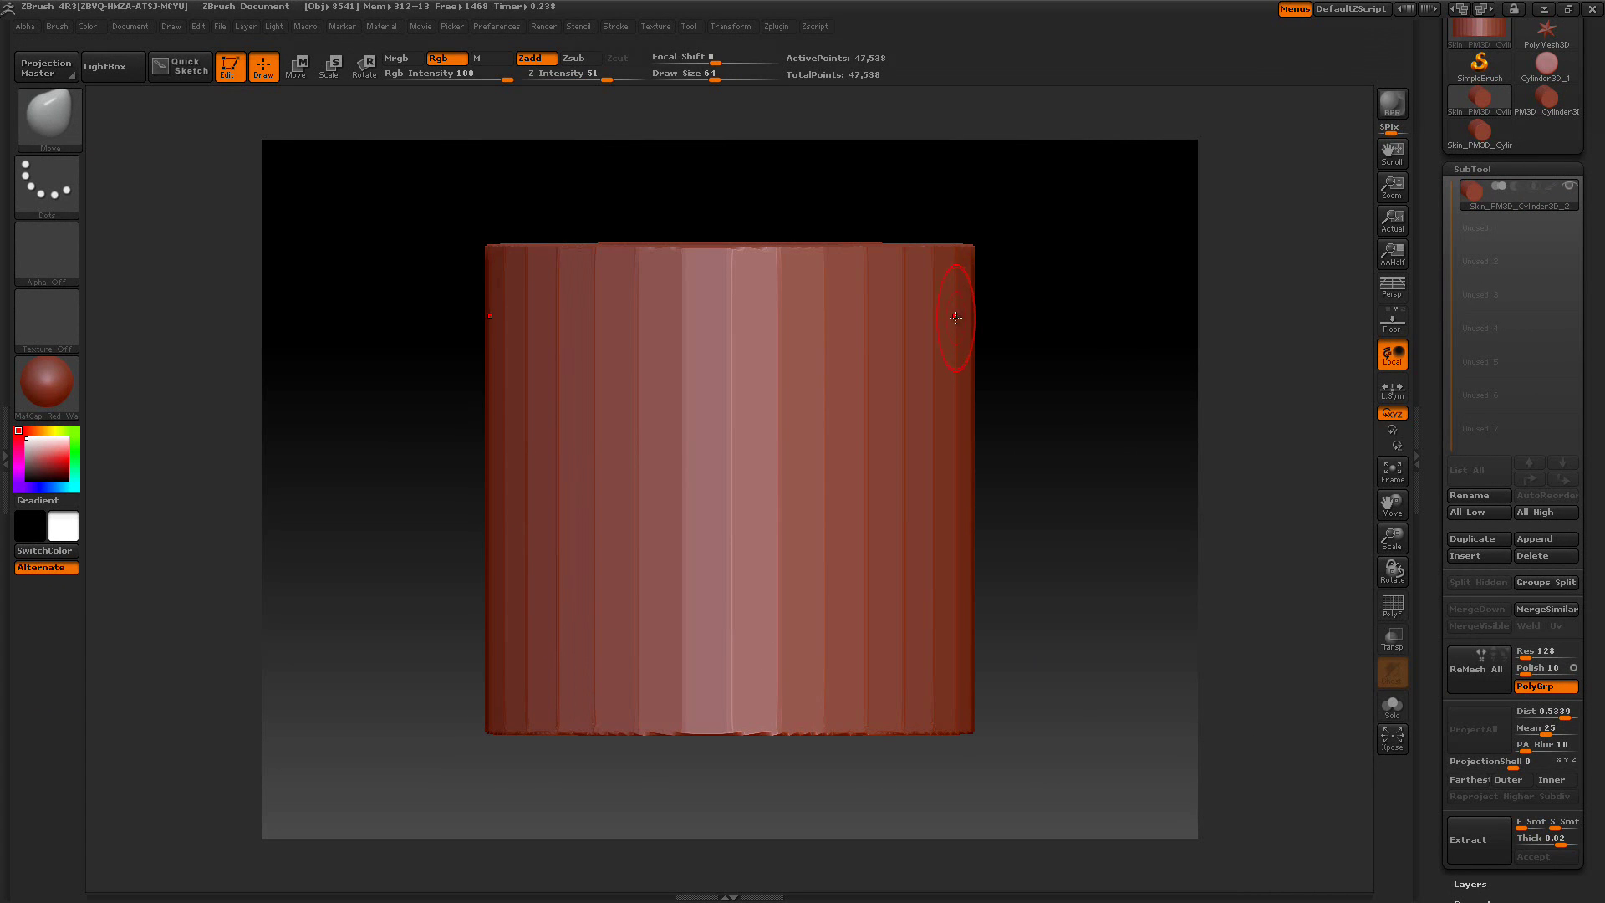
{"action": "mouse_move", "coordinate": [965, 318]}
{"action": "left_mouse_down"}
{"action": "mouse_move", "coordinate": [1073, 309]}
{"action": "mouse_move", "coordinate": [1168, 276]}
{"action": "left_mouse_up"}
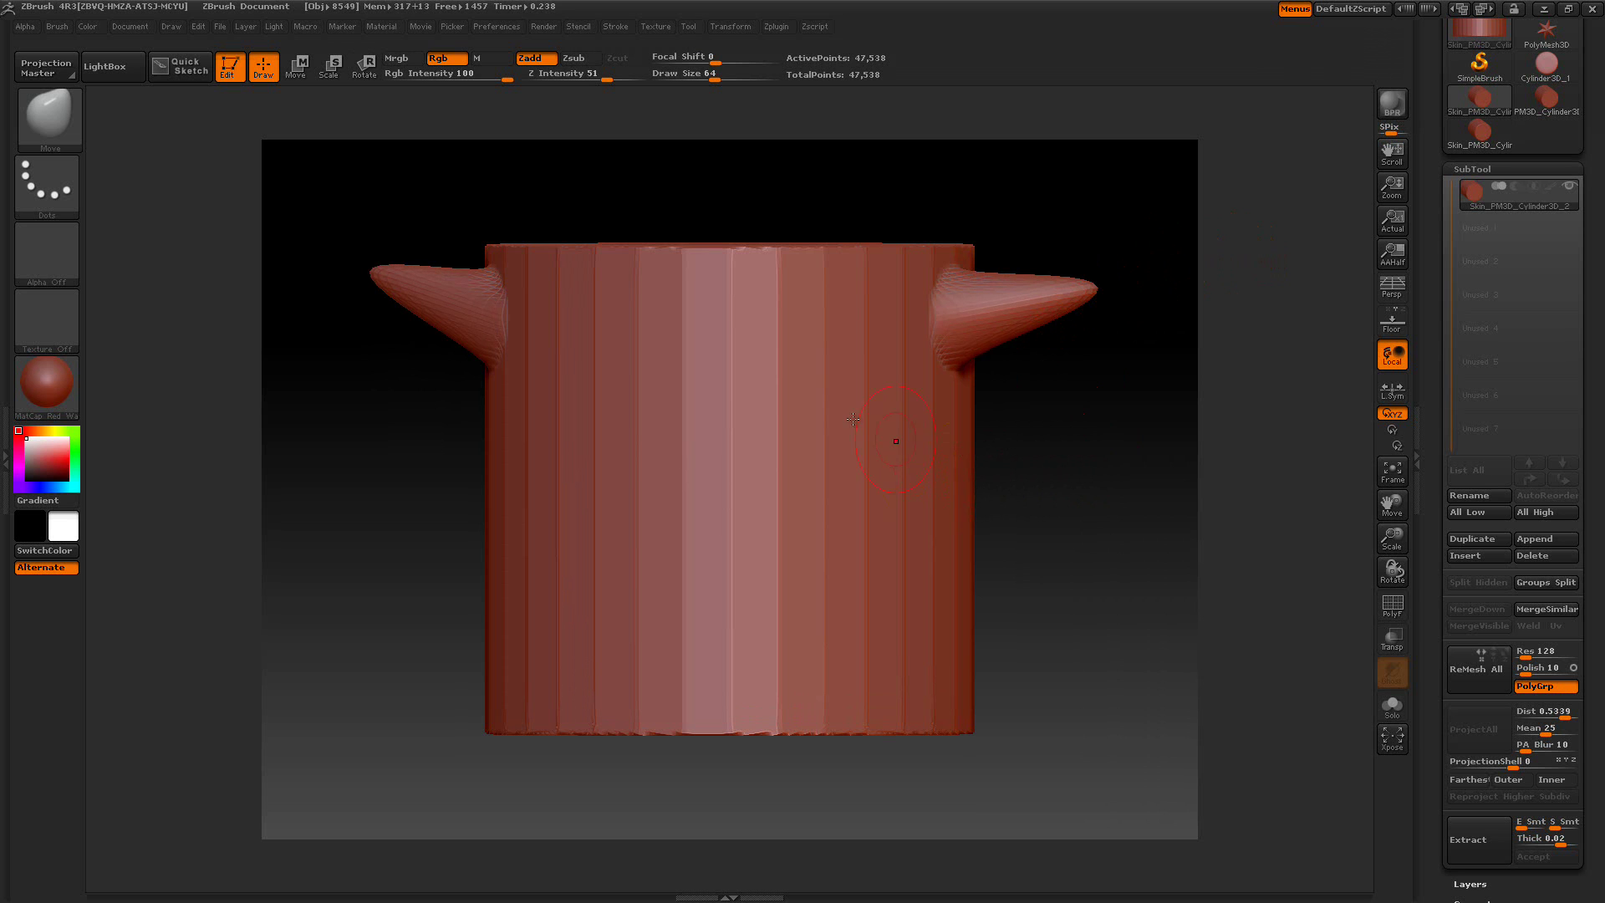
{"action": "left_click_drag", "start_coordinate": [970, 495], "coordinate": [1184, 475]}
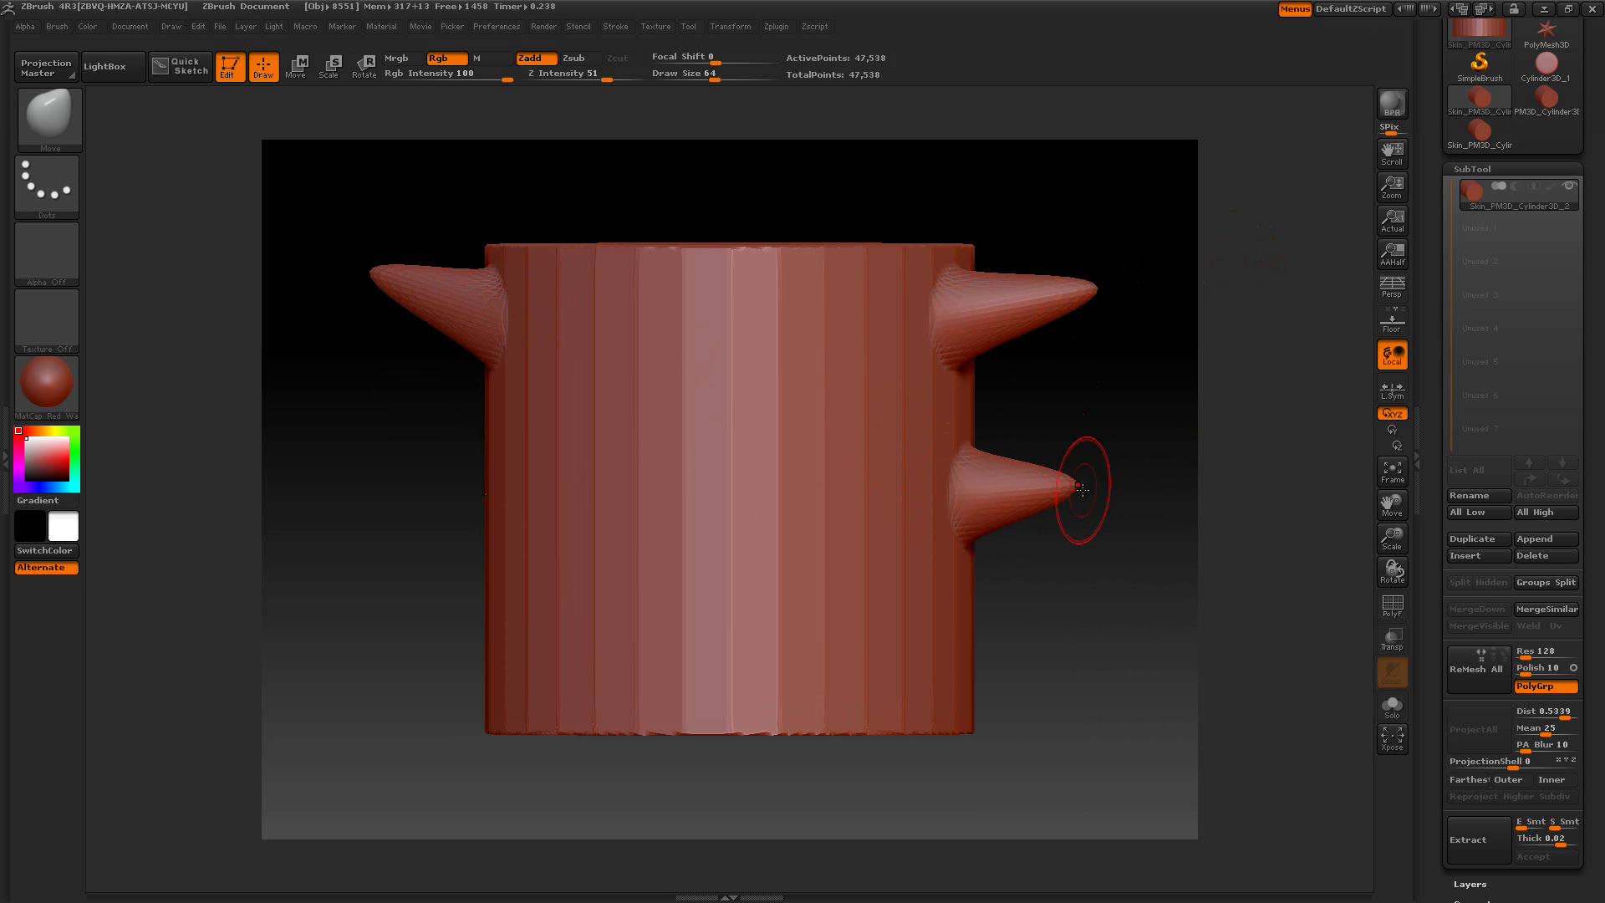
Switch the model's material from red to the white SkinShade4
{"action": "left_click", "coordinate": [62, 381]}
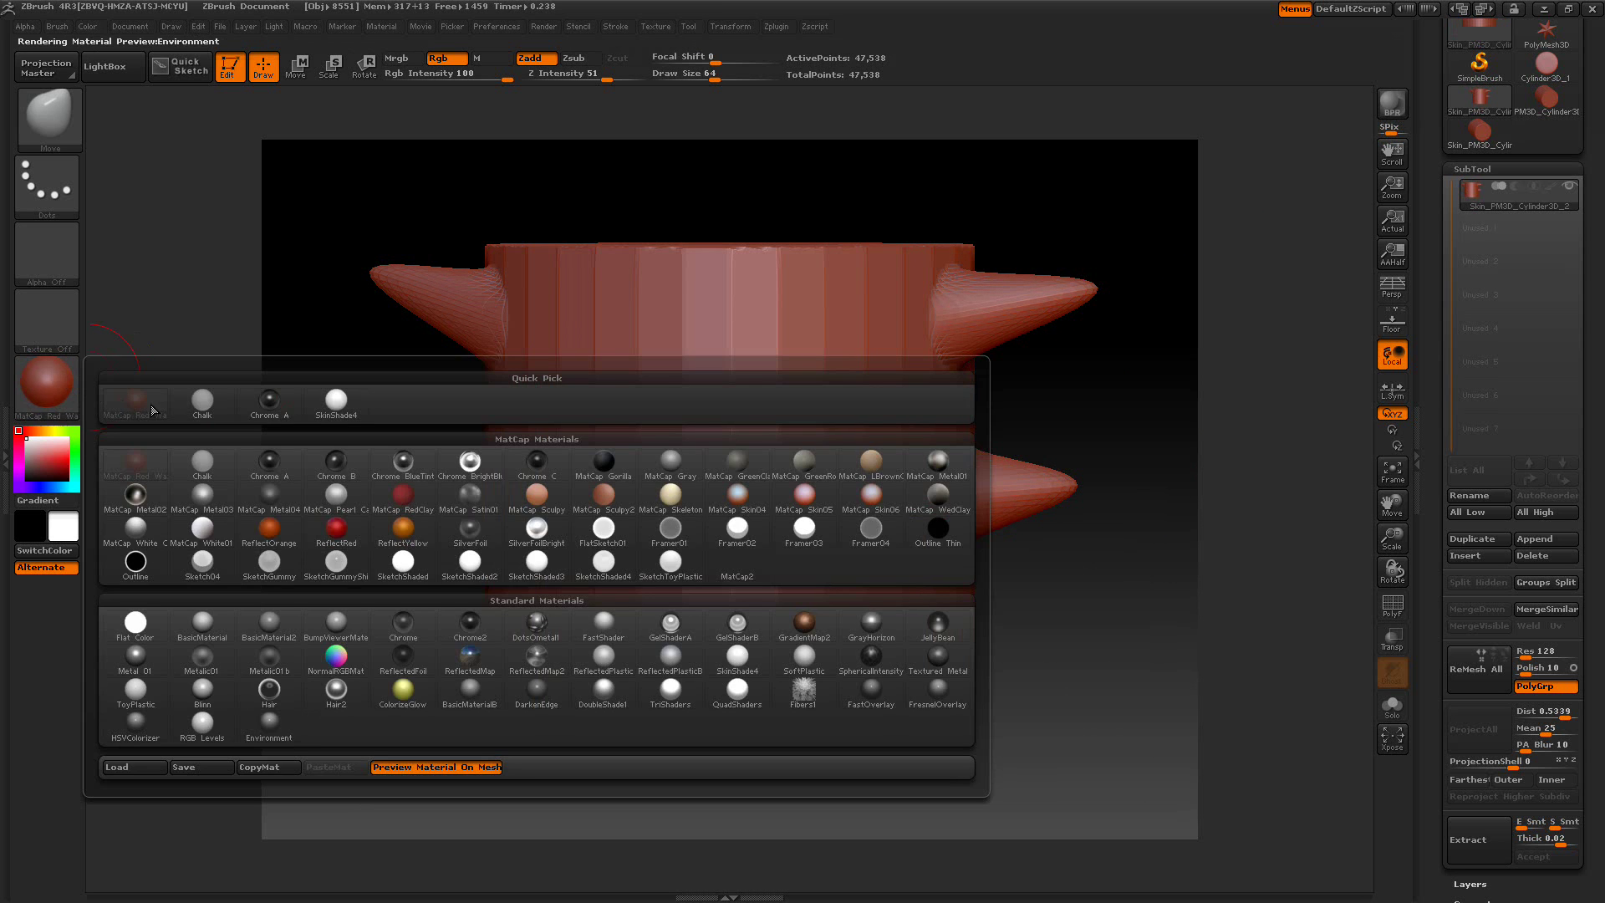
{"action": "left_click", "coordinate": [335, 406]}
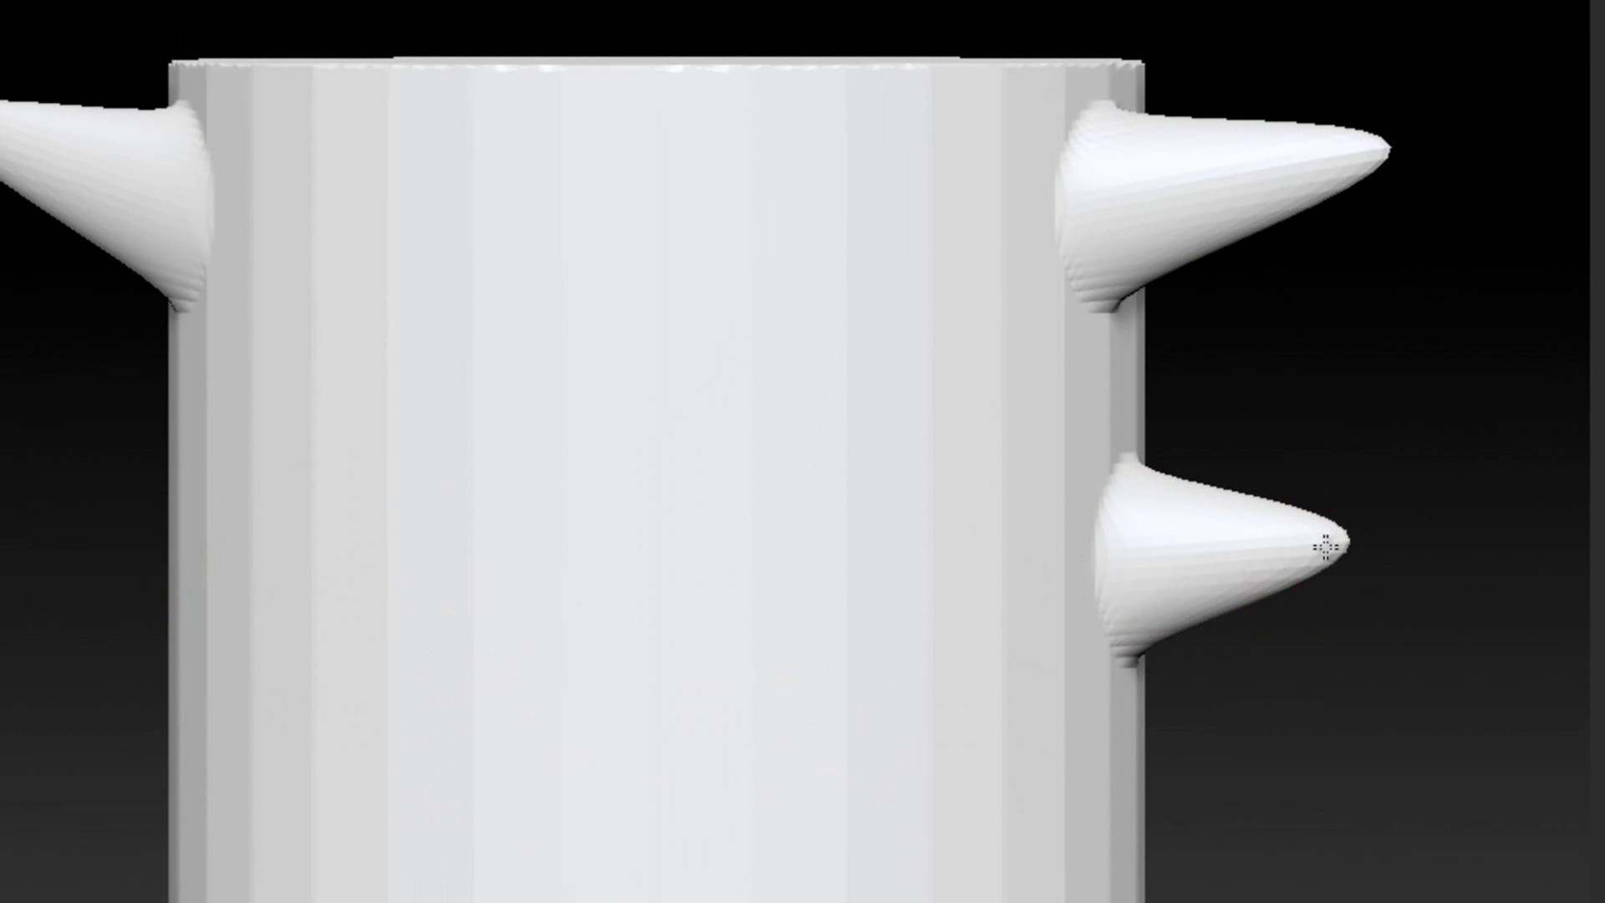
Lengthen the lower spike with Move and reshape the mirrored bulge on the left edge
{"action": "mouse_move", "coordinate": [1324, 546]}
{"action": "left_mouse_down"}
{"action": "mouse_move", "coordinate": [1601, 547]}
{"action": "mouse_move", "coordinate": [1304, 550]}
{"action": "mouse_move", "coordinate": [1387, 549]}
{"action": "left_mouse_up"}
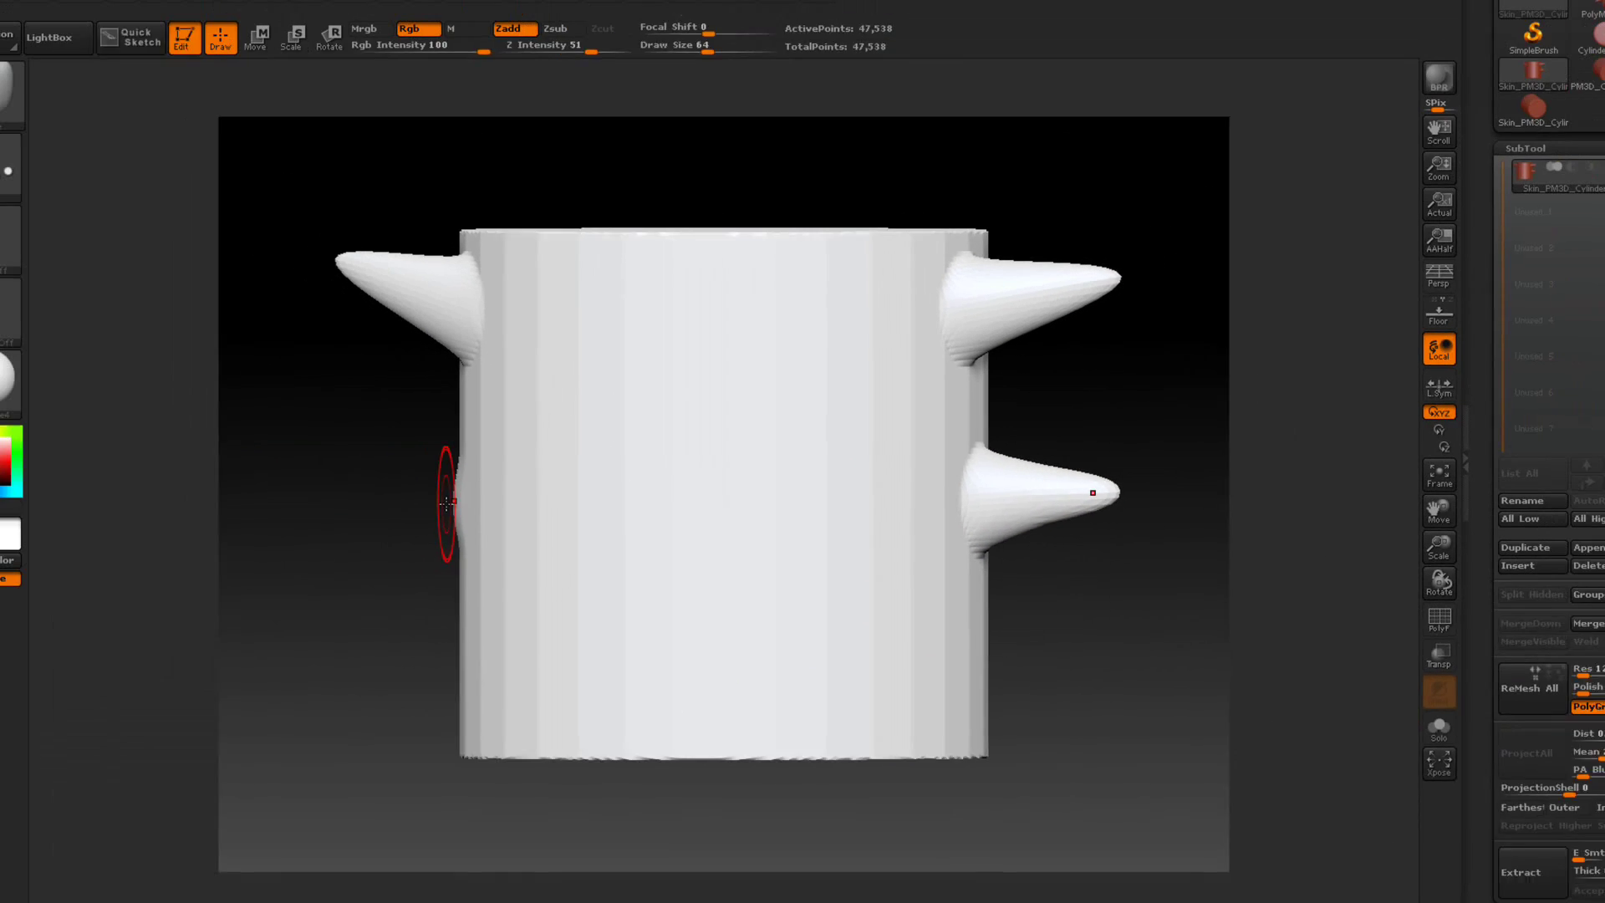
{"action": "left_click_drag", "start_coordinate": [215, 550], "coordinate": [119, 549]}
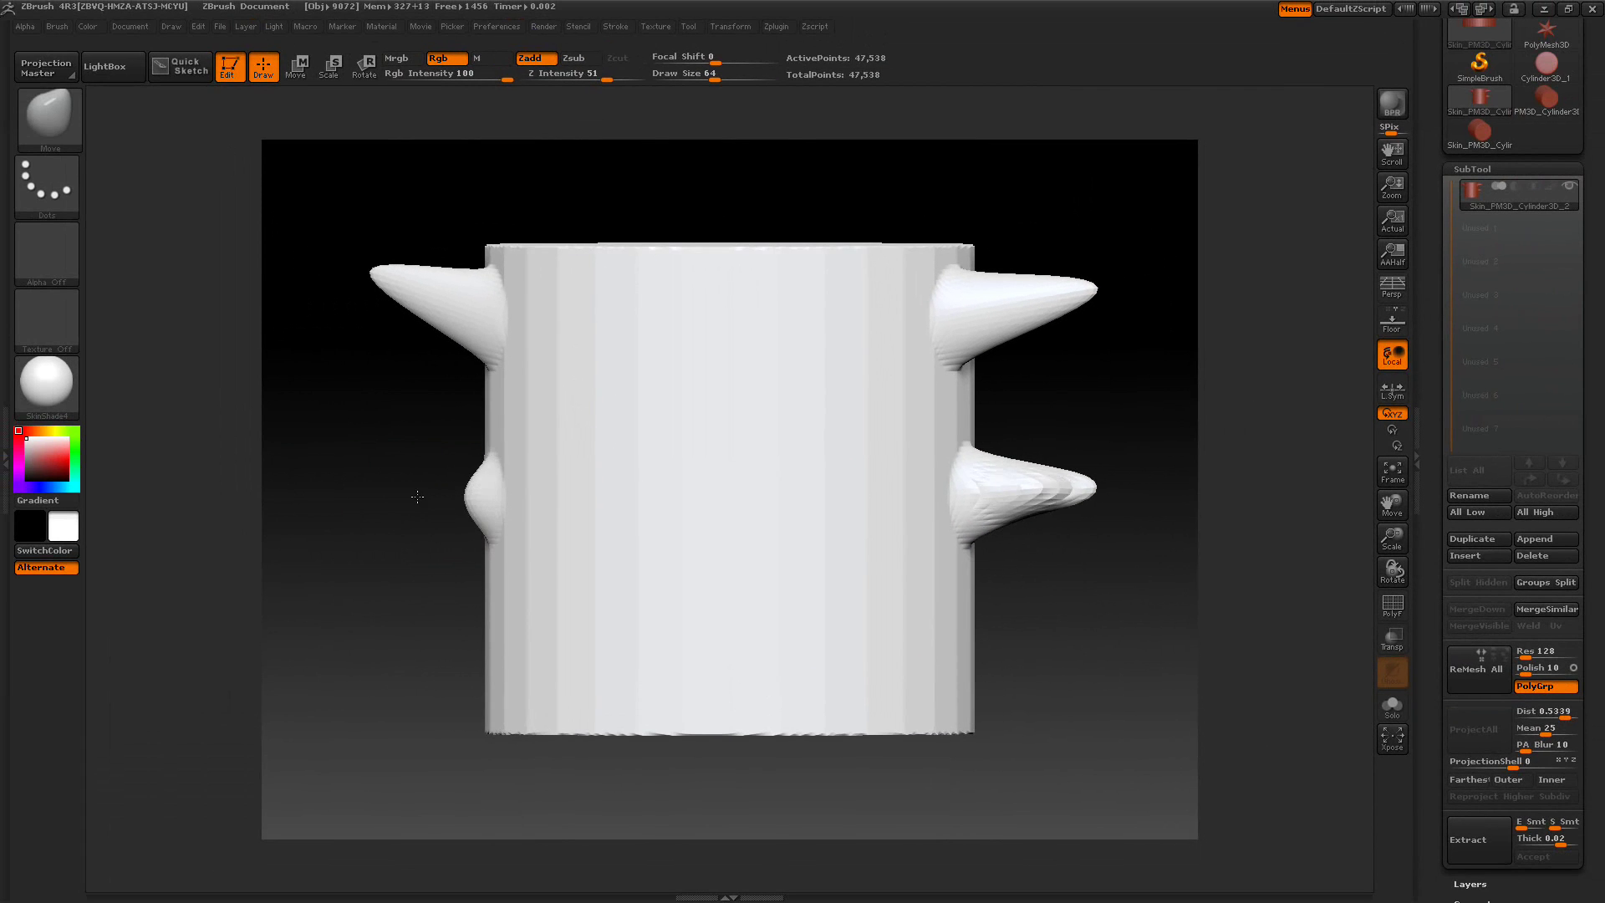
{"action": "mouse_move", "coordinate": [417, 497]}
{"action": "left_mouse_down"}
{"action": "mouse_move", "coordinate": [369, 476]}
{"action": "mouse_move", "coordinate": [379, 468]}
{"action": "left_mouse_up"}
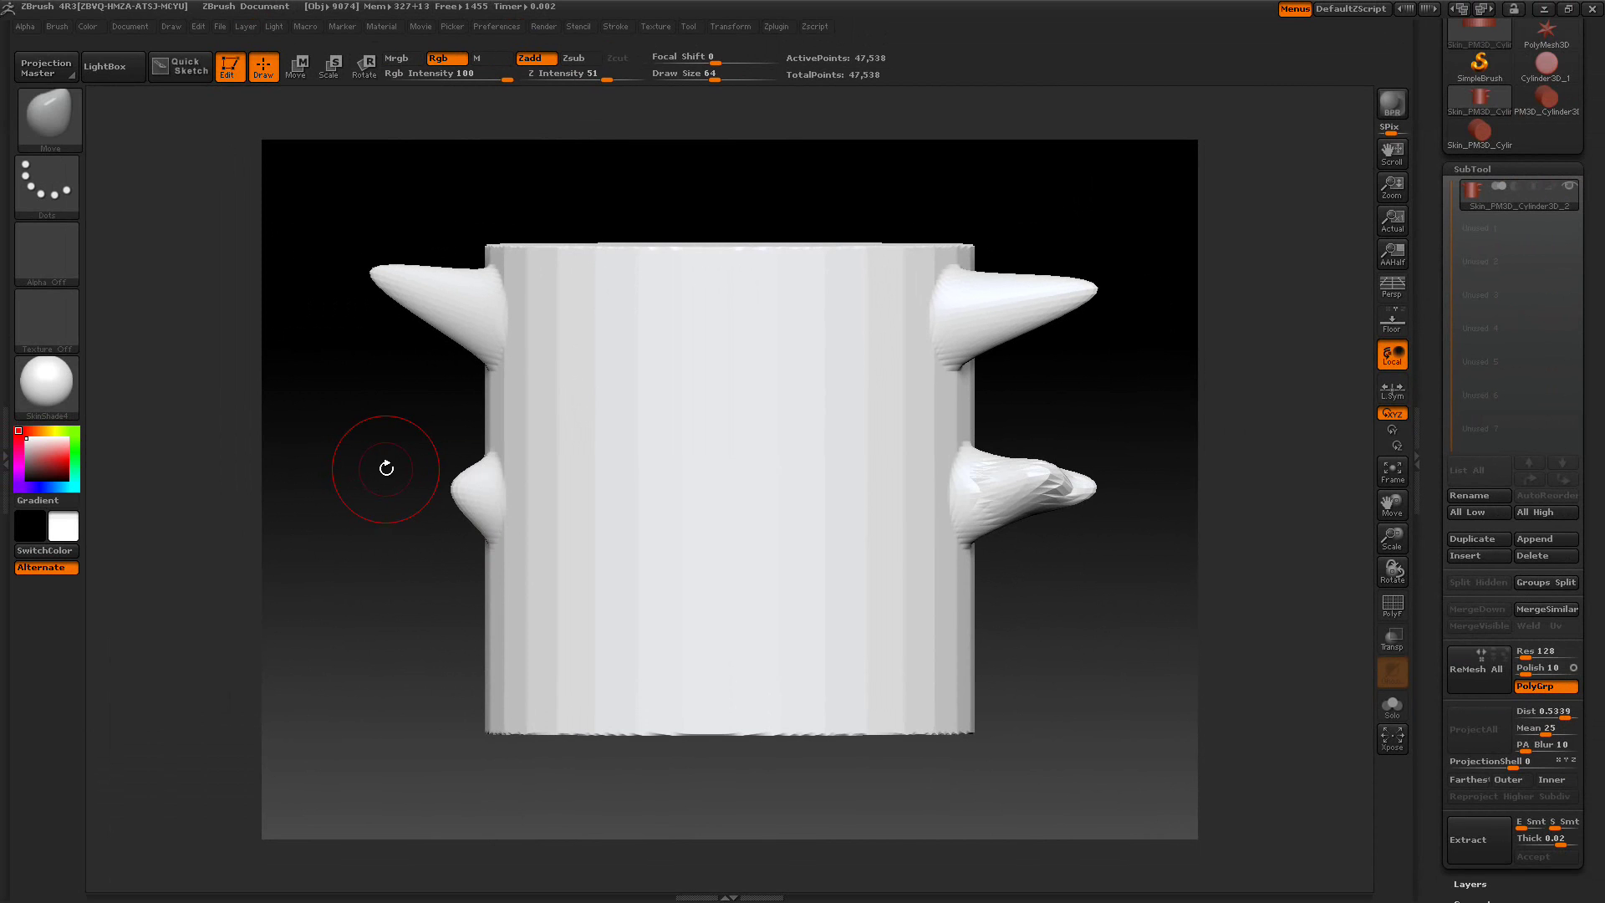
Undo the mirrored lower-left spike, keeping the right cone, and bring up the symmetry options
{"action": "key", "text": "ctrl+z"}
{"action": "key", "text": "ctrl+z"}
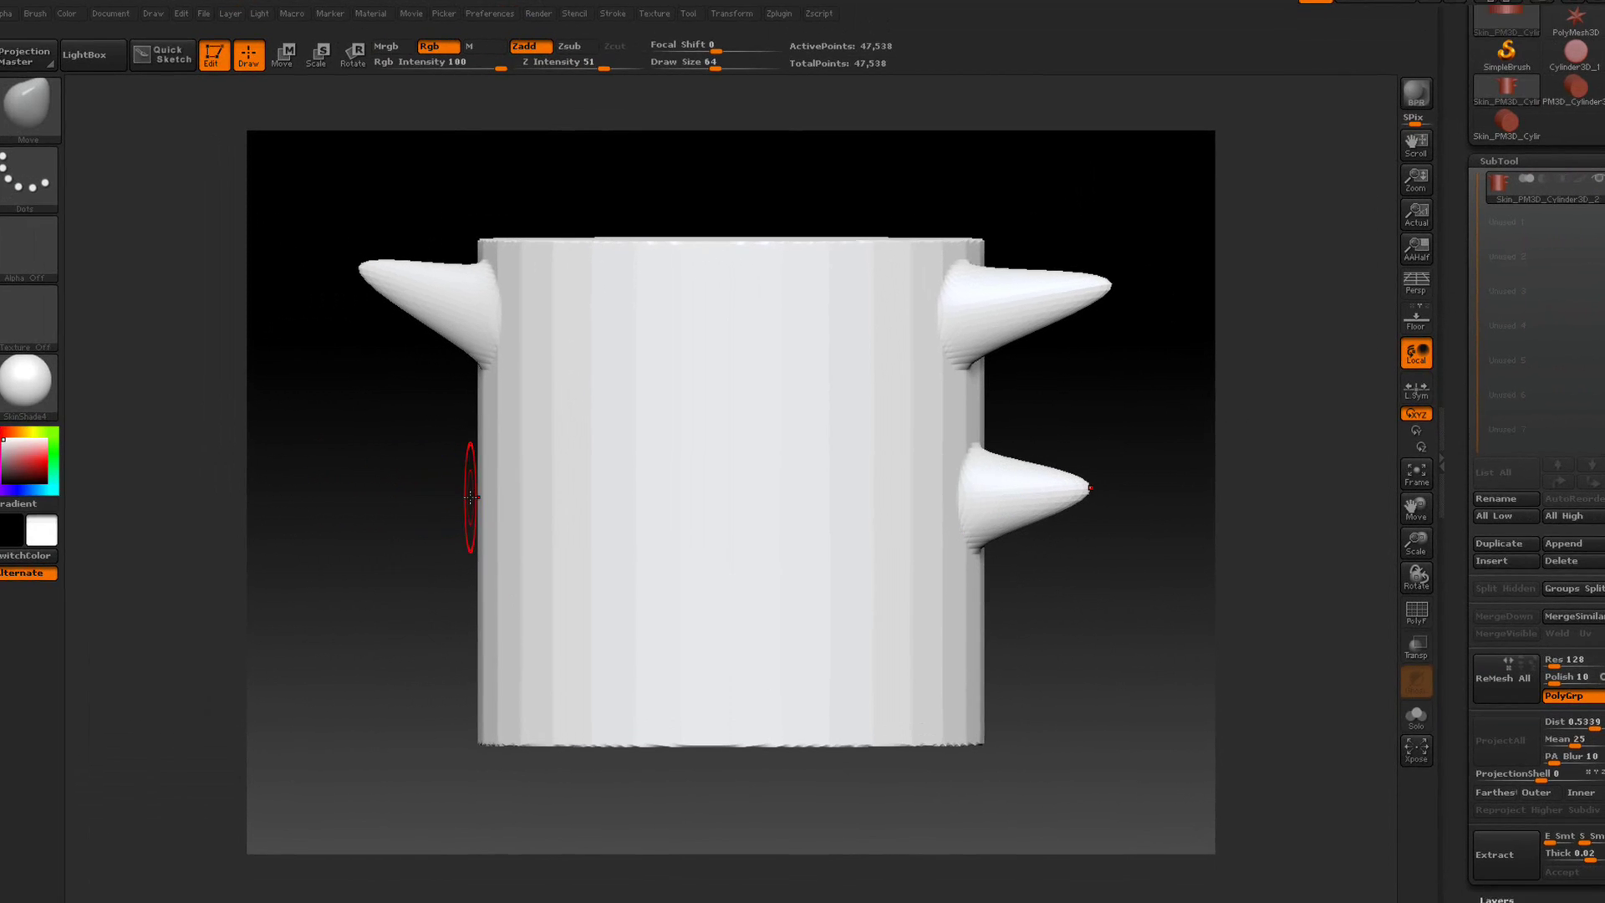
{"action": "key", "text": "ctrl+shift+z"}
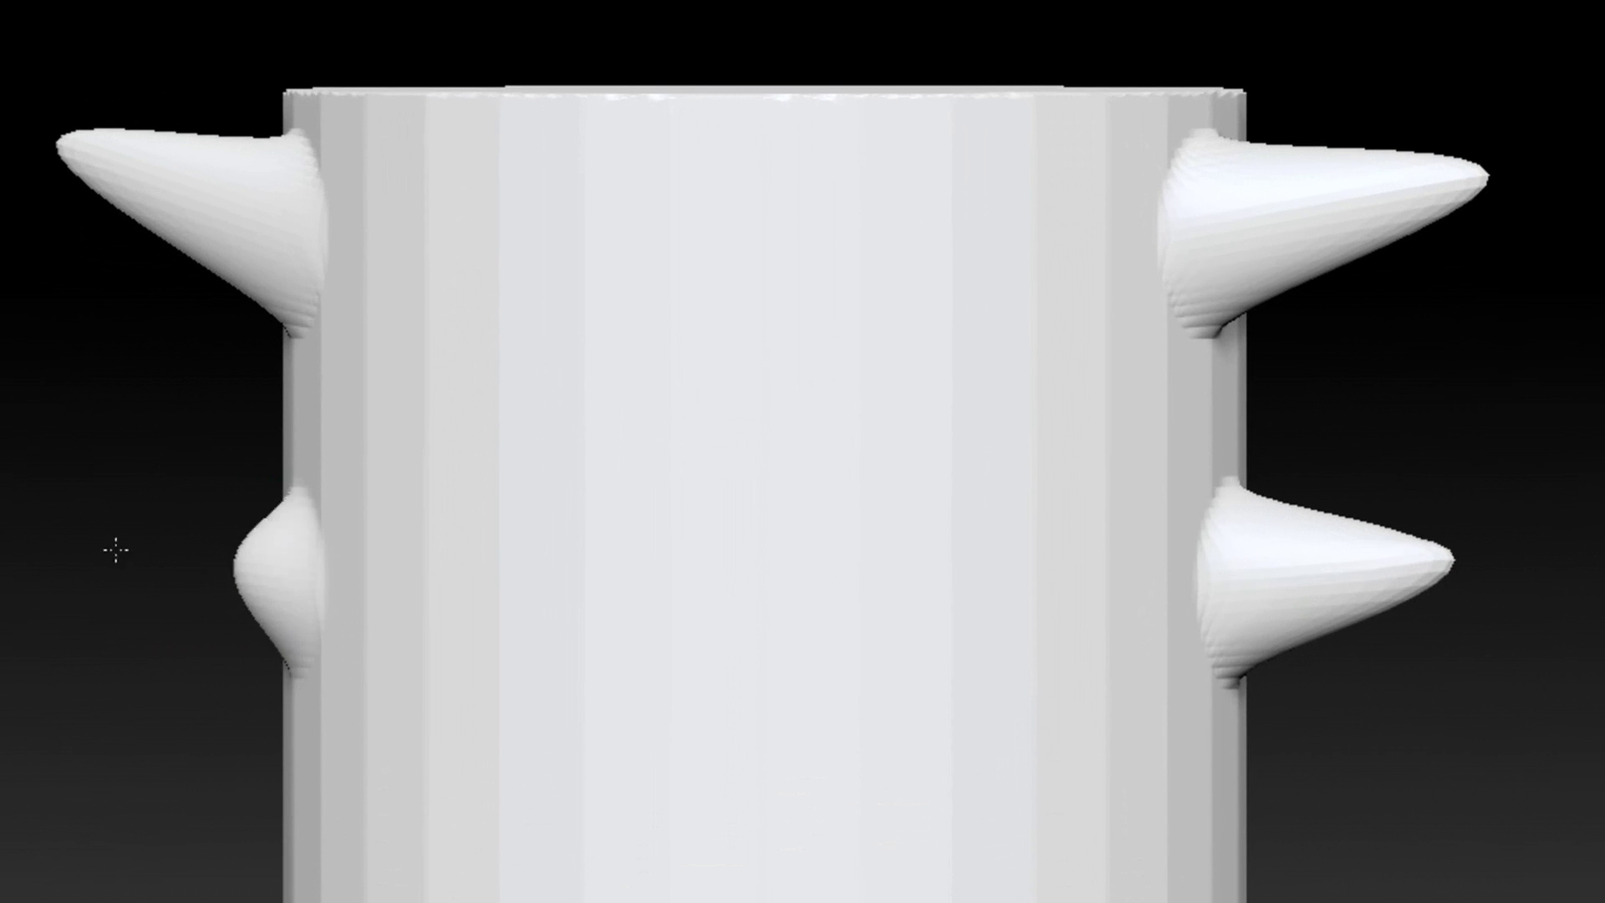
{"action": "key", "text": "ctrl+shift+z"}
{"action": "key", "text": "ctrl+z"}
{"action": "key", "text": "ctrl+shift+z"}
{"action": "key", "text": "ctrl+shift+z"}
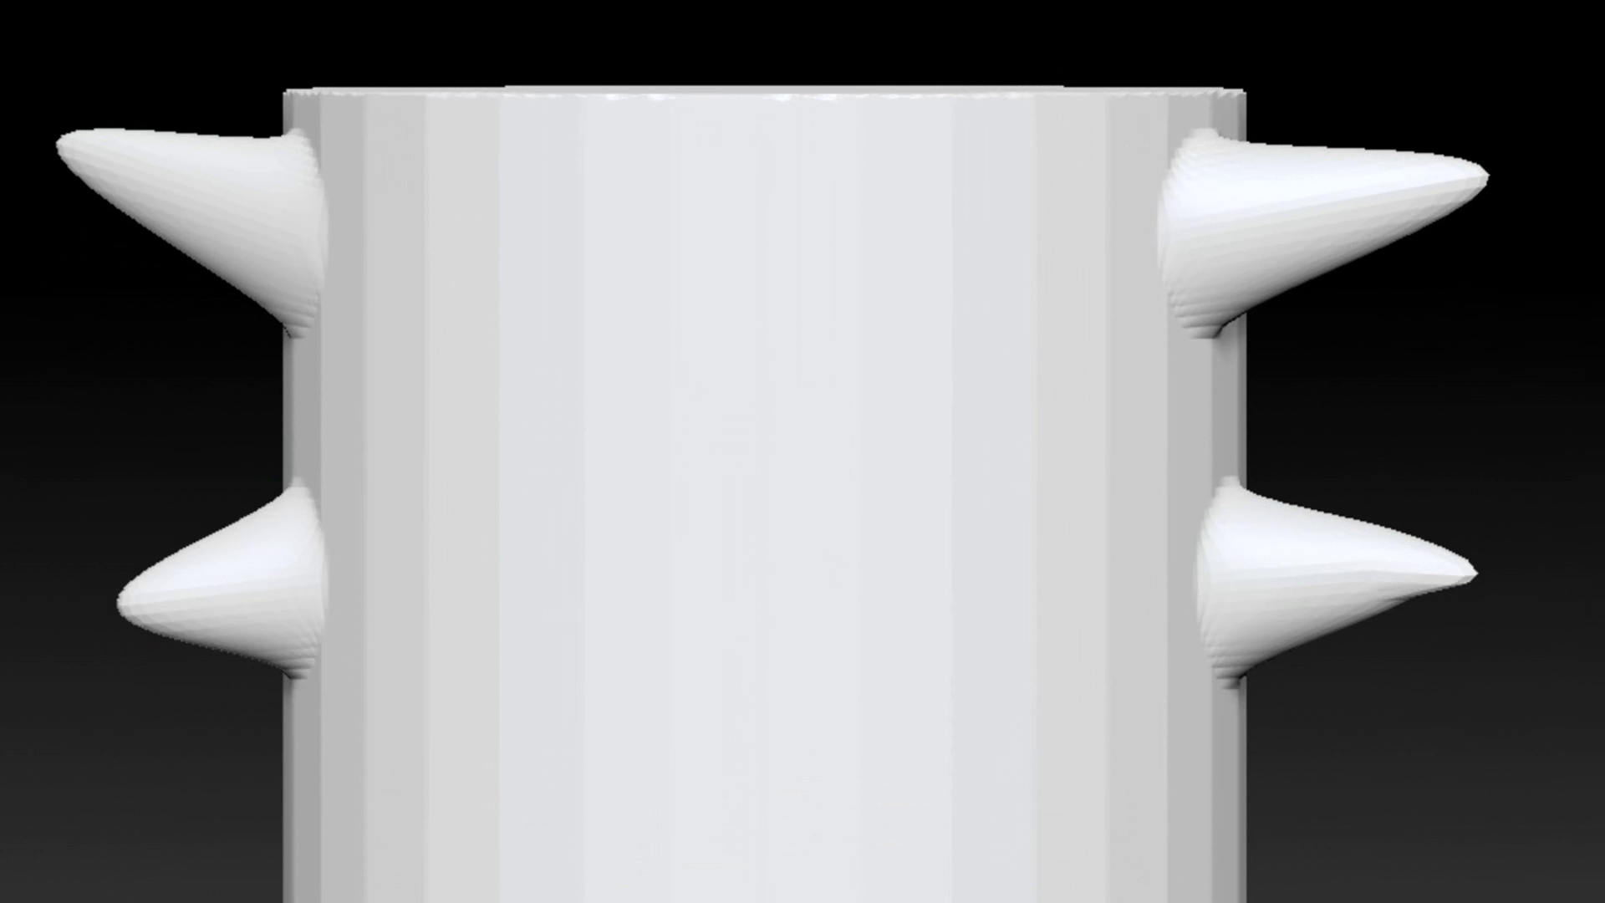
{"action": "key", "text": "ctrl+z"}
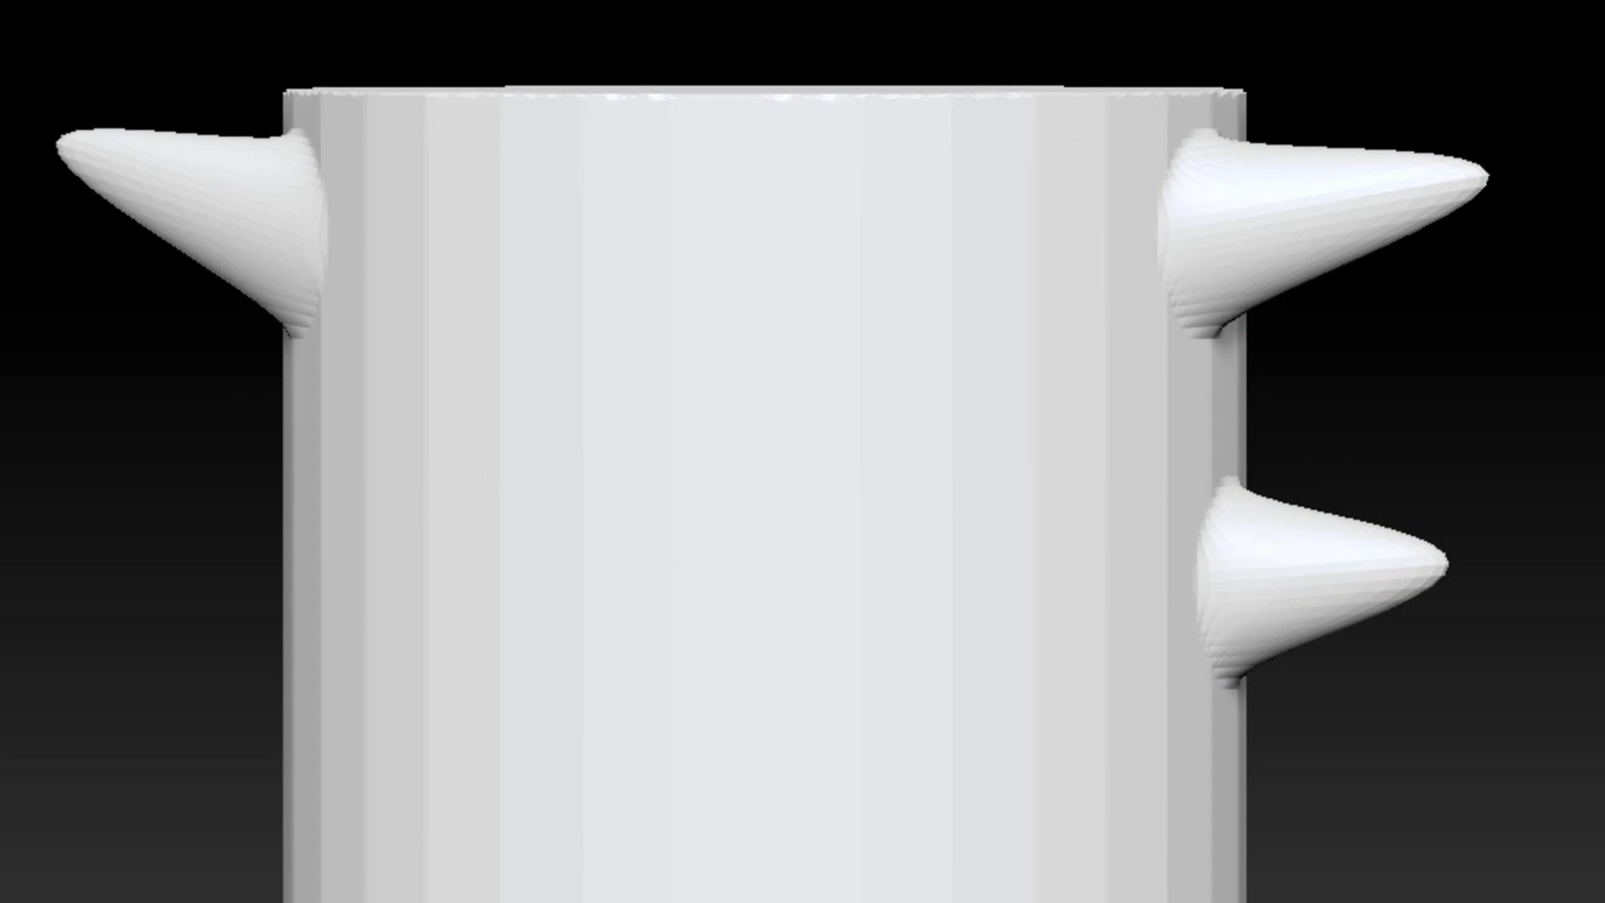
{"action": "key", "text": "space"}
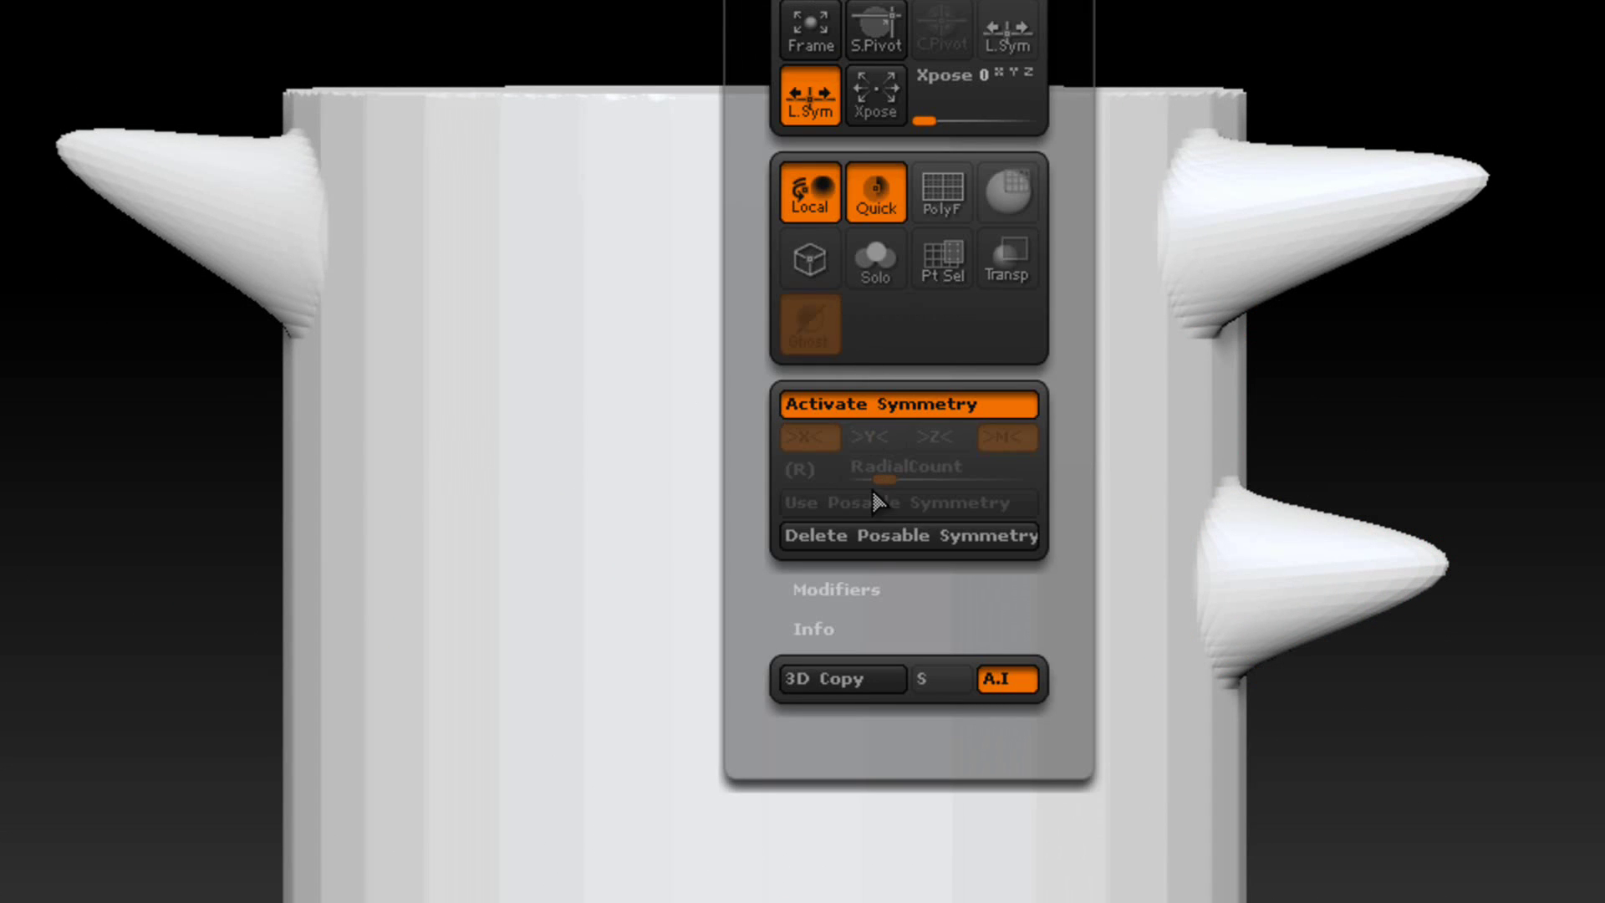
Turn off posable symmetry, then test-stretch the lower-right spike and undo the stretch
{"action": "left_click", "coordinate": [874, 539]}
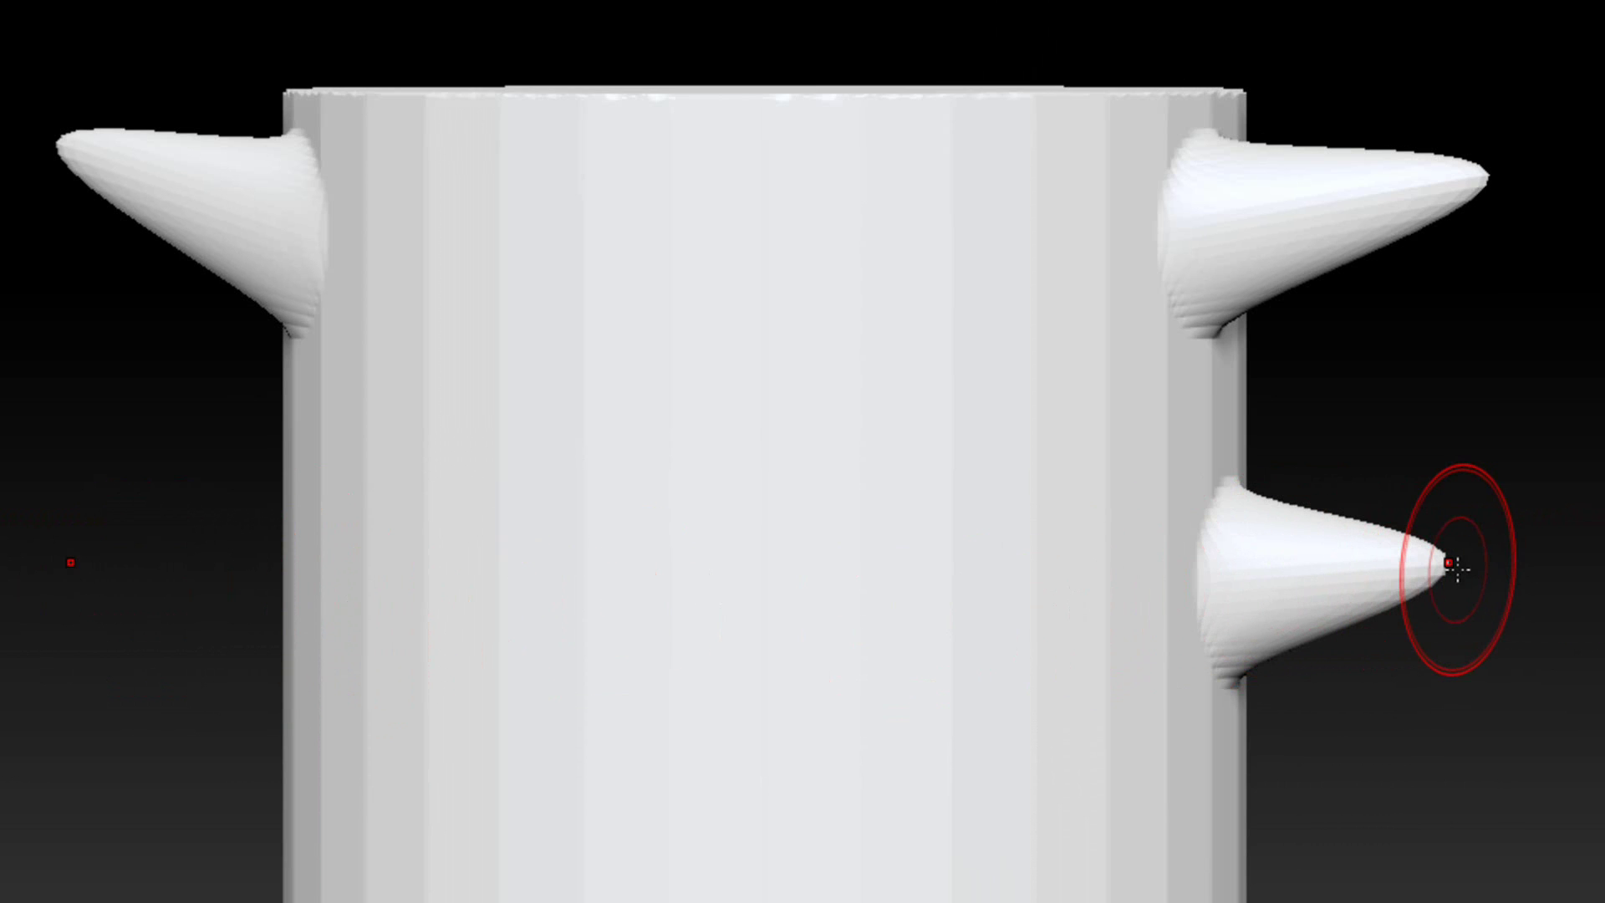
{"action": "mouse_move", "coordinate": [1455, 568]}
{"action": "left_mouse_down"}
{"action": "mouse_move", "coordinate": [1565, 569]}
{"action": "mouse_move", "coordinate": [1388, 565]}
{"action": "mouse_move", "coordinate": [1546, 570]}
{"action": "left_mouse_up"}
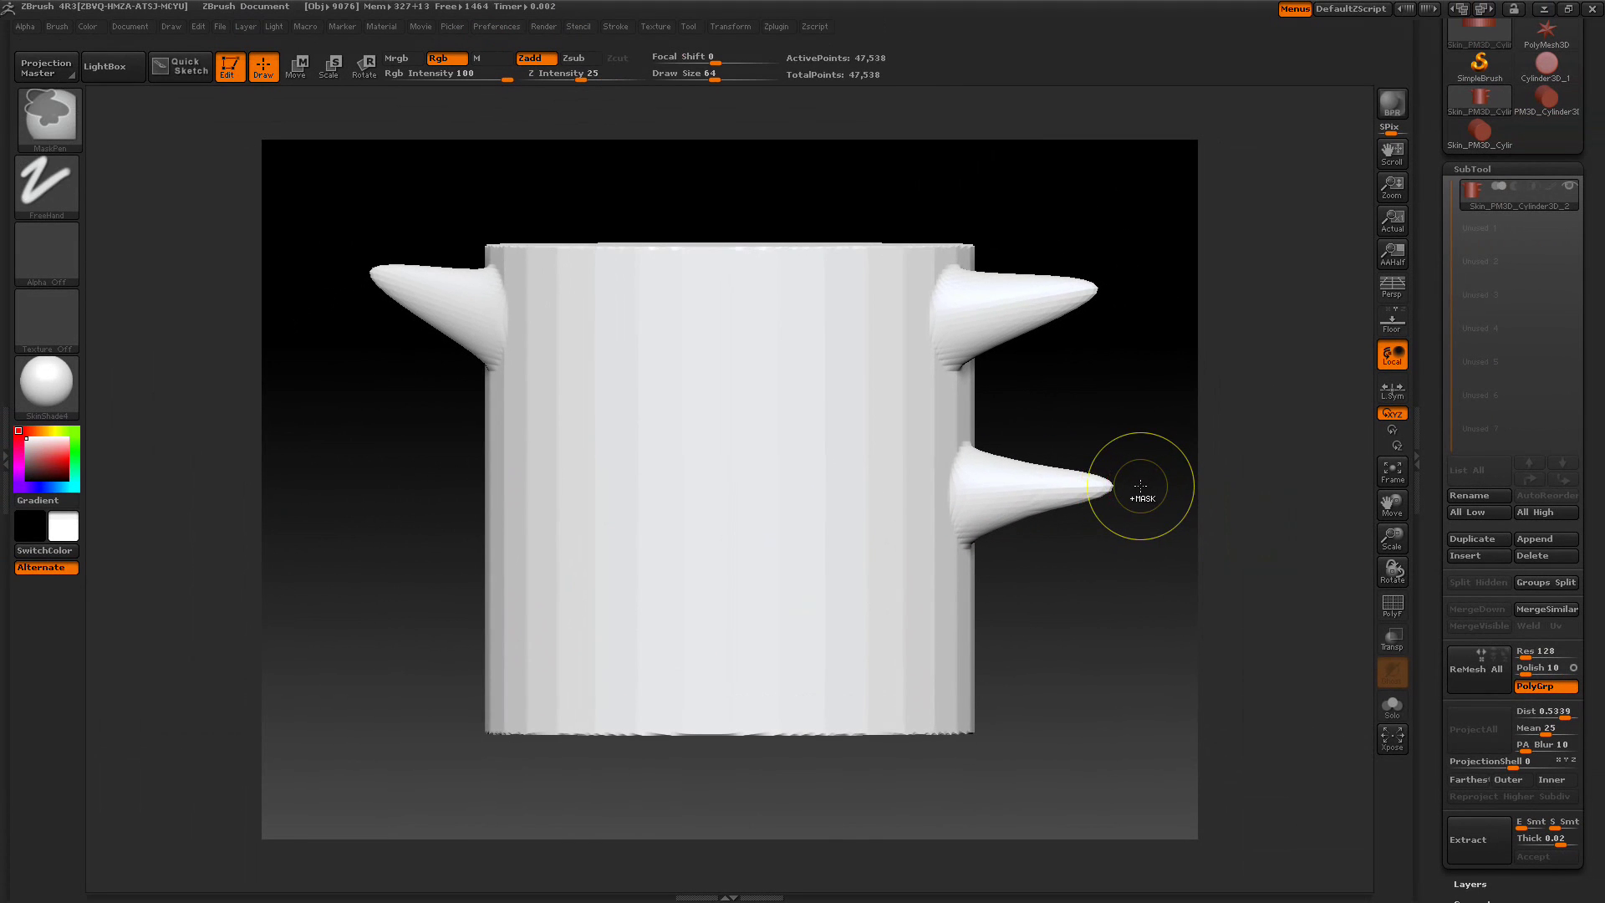
{"action": "key", "text": "ctrl+z"}
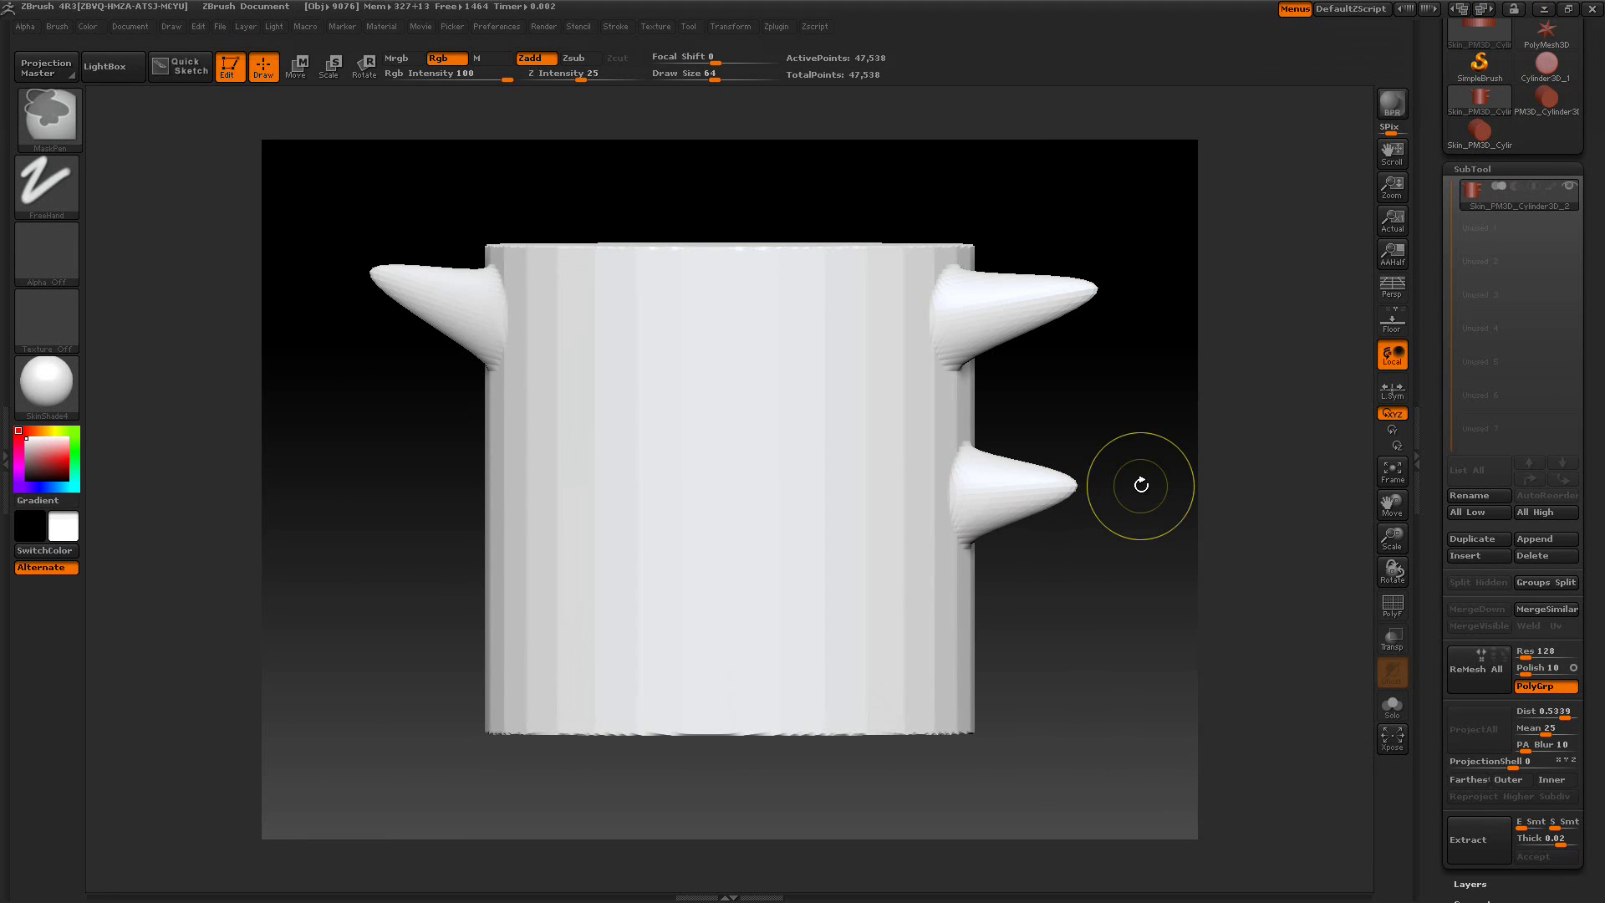
Re-enable posable symmetry and pull the spike tip right so it mirrors onto the left
{"action": "left_click", "coordinate": [729, 26]}
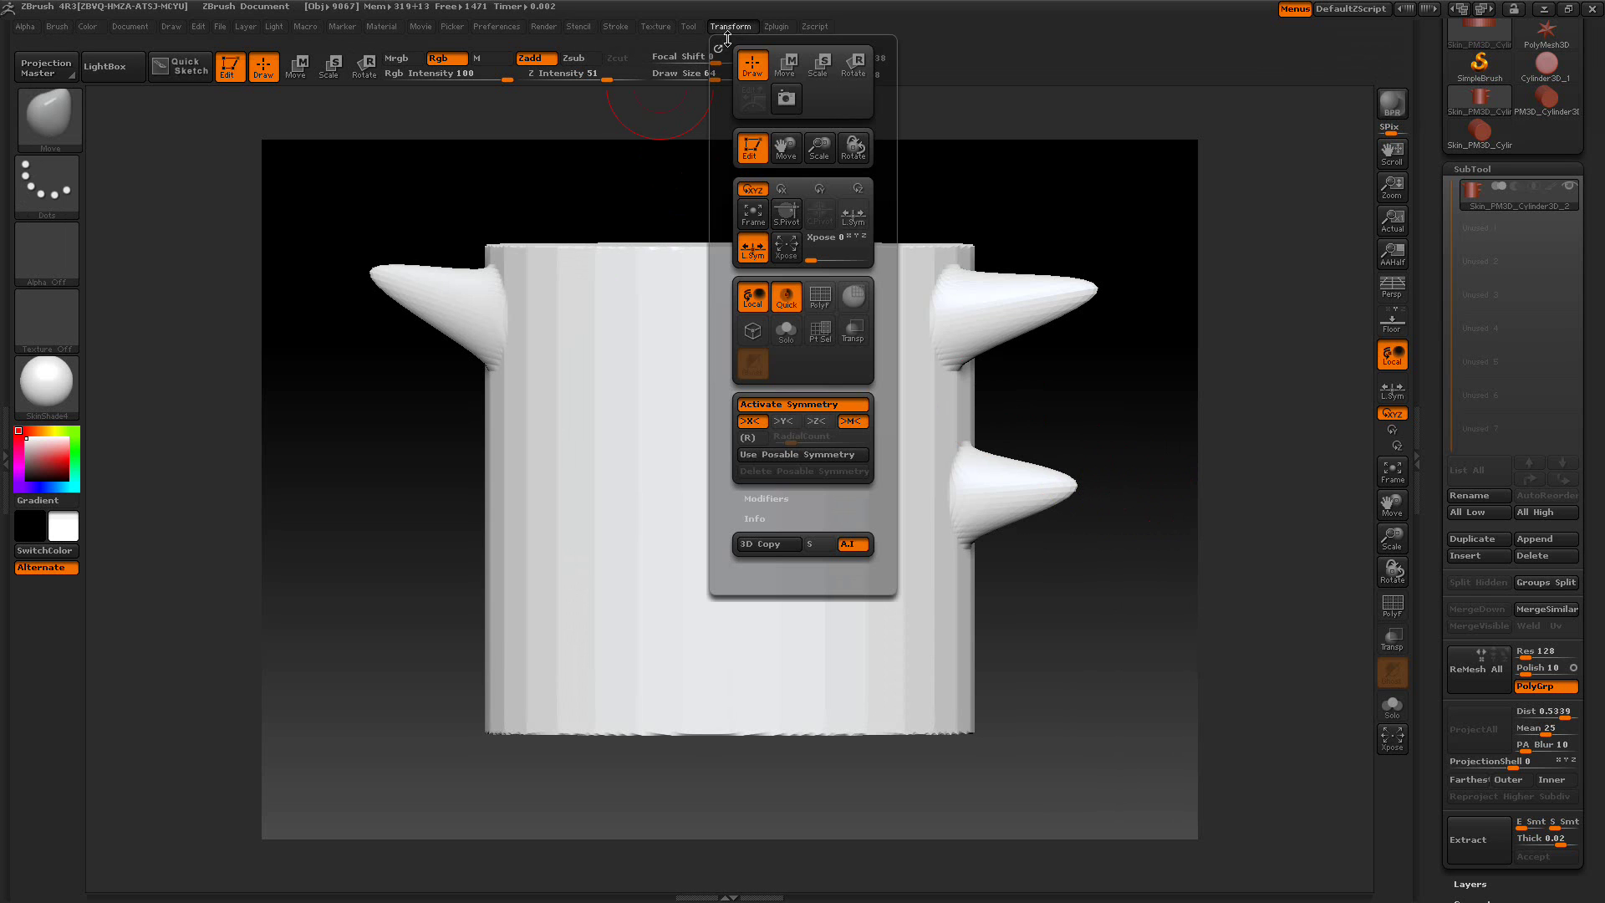
{"action": "left_click", "coordinate": [786, 454]}
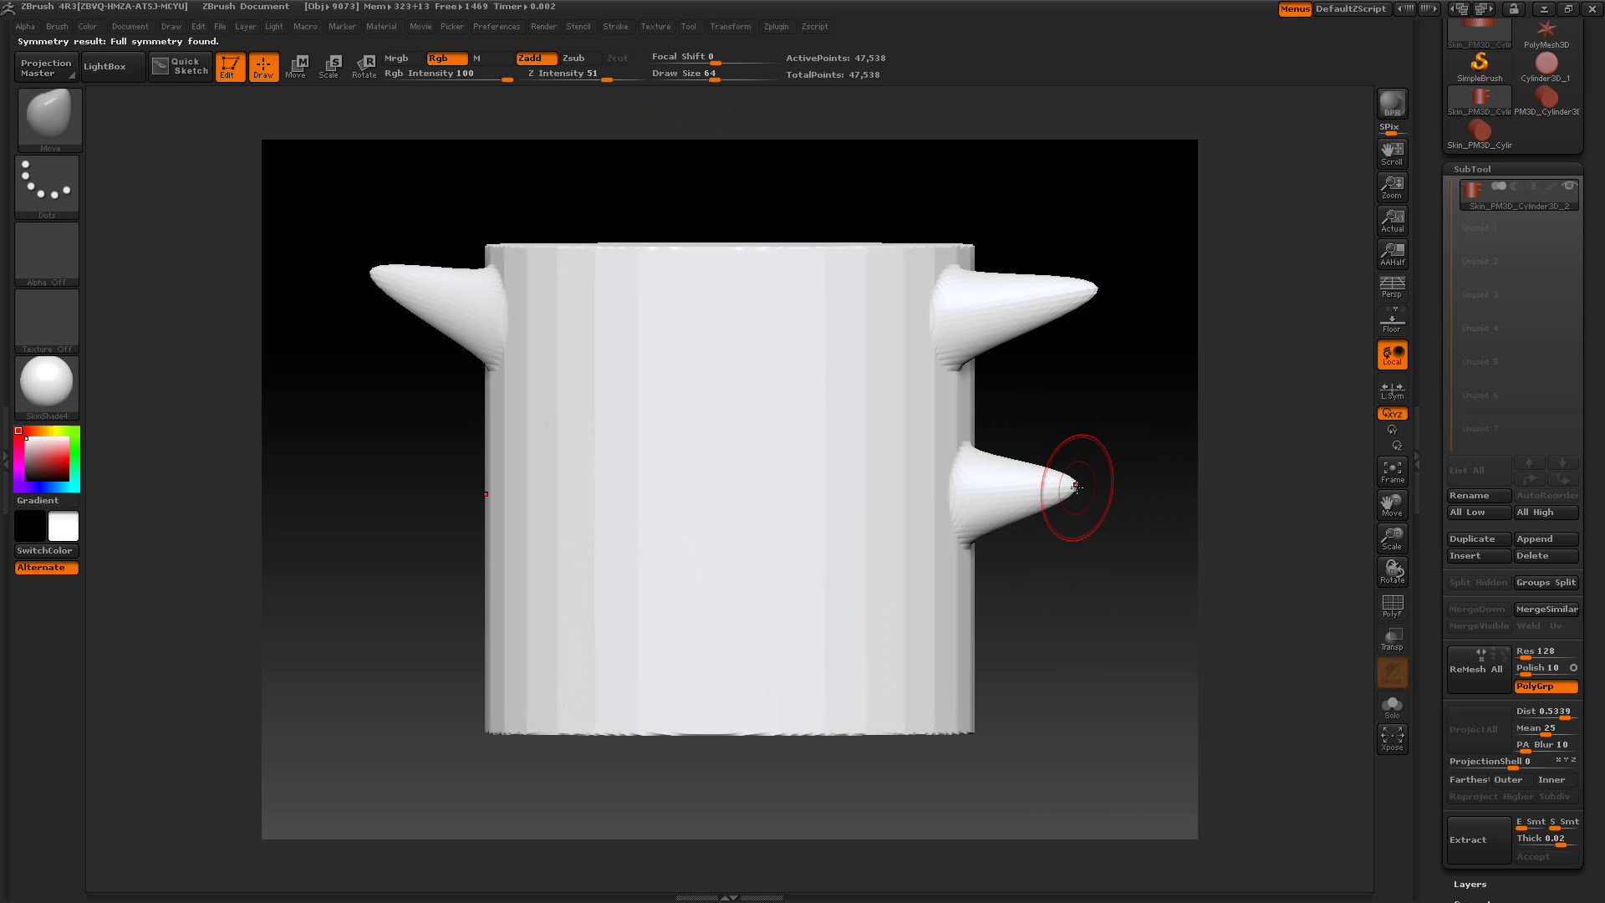
{"action": "mouse_move", "coordinate": [1076, 486]}
{"action": "left_mouse_down"}
{"action": "mouse_move", "coordinate": [1146, 486]}
{"action": "mouse_move", "coordinate": [1103, 484]}
{"action": "left_mouse_up"}
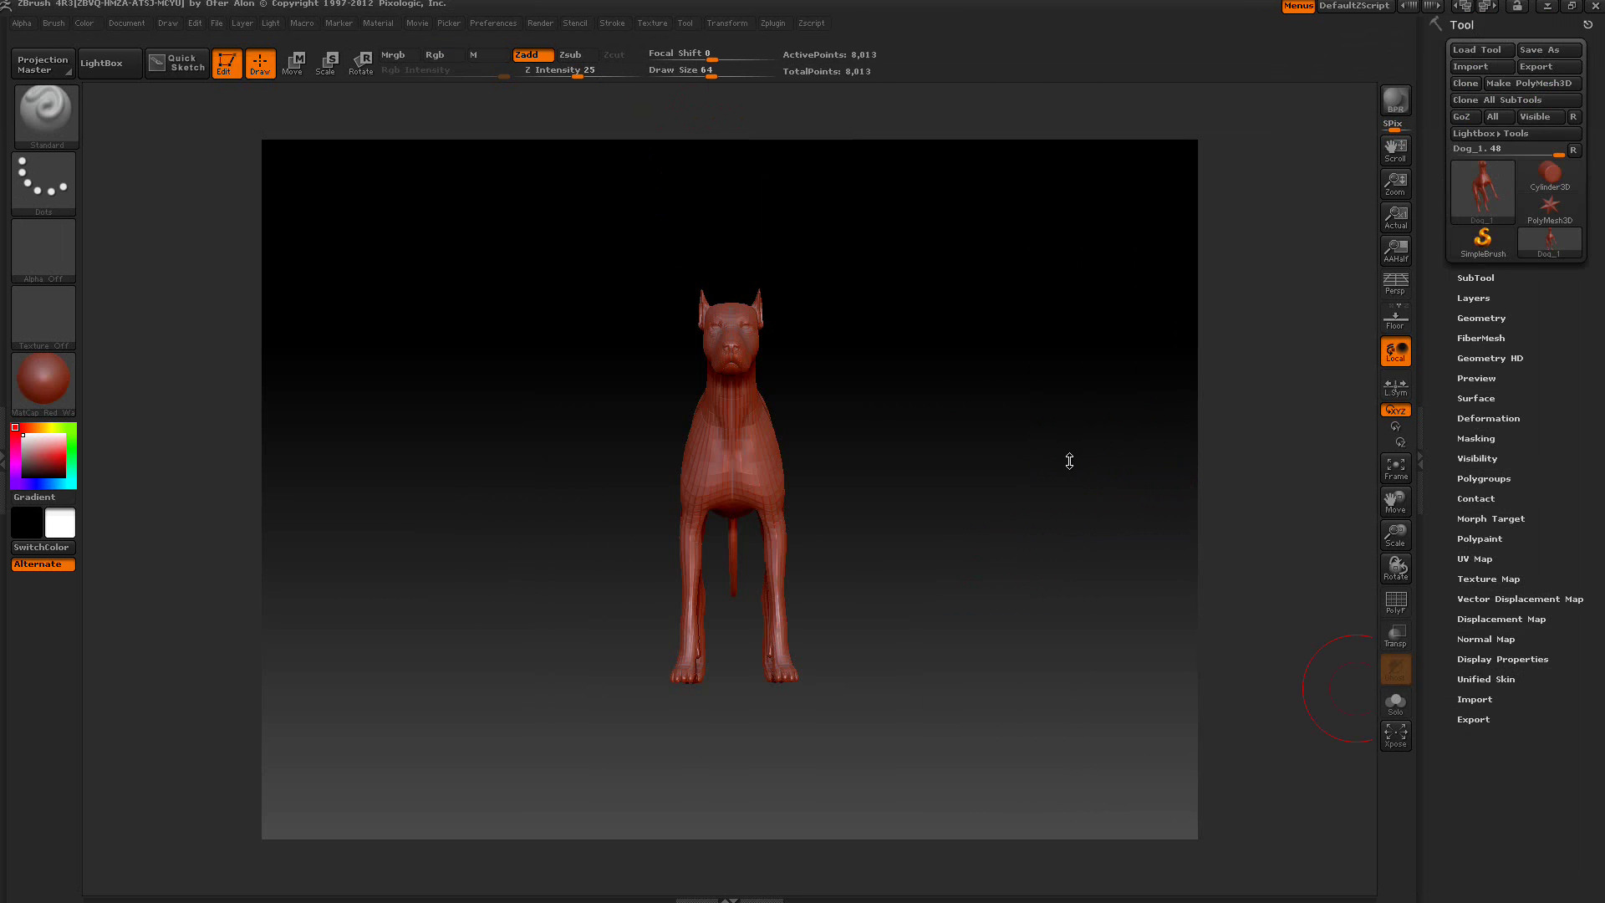
Apply the white SkinShade4 material to the dog
{"action": "mouse_move", "coordinate": [1070, 461]}
{"action": "left_mouse_down"}
{"action": "mouse_move", "coordinate": [1064, 477]}
{"action": "mouse_move", "coordinate": [1087, 487]}
{"action": "left_mouse_up"}
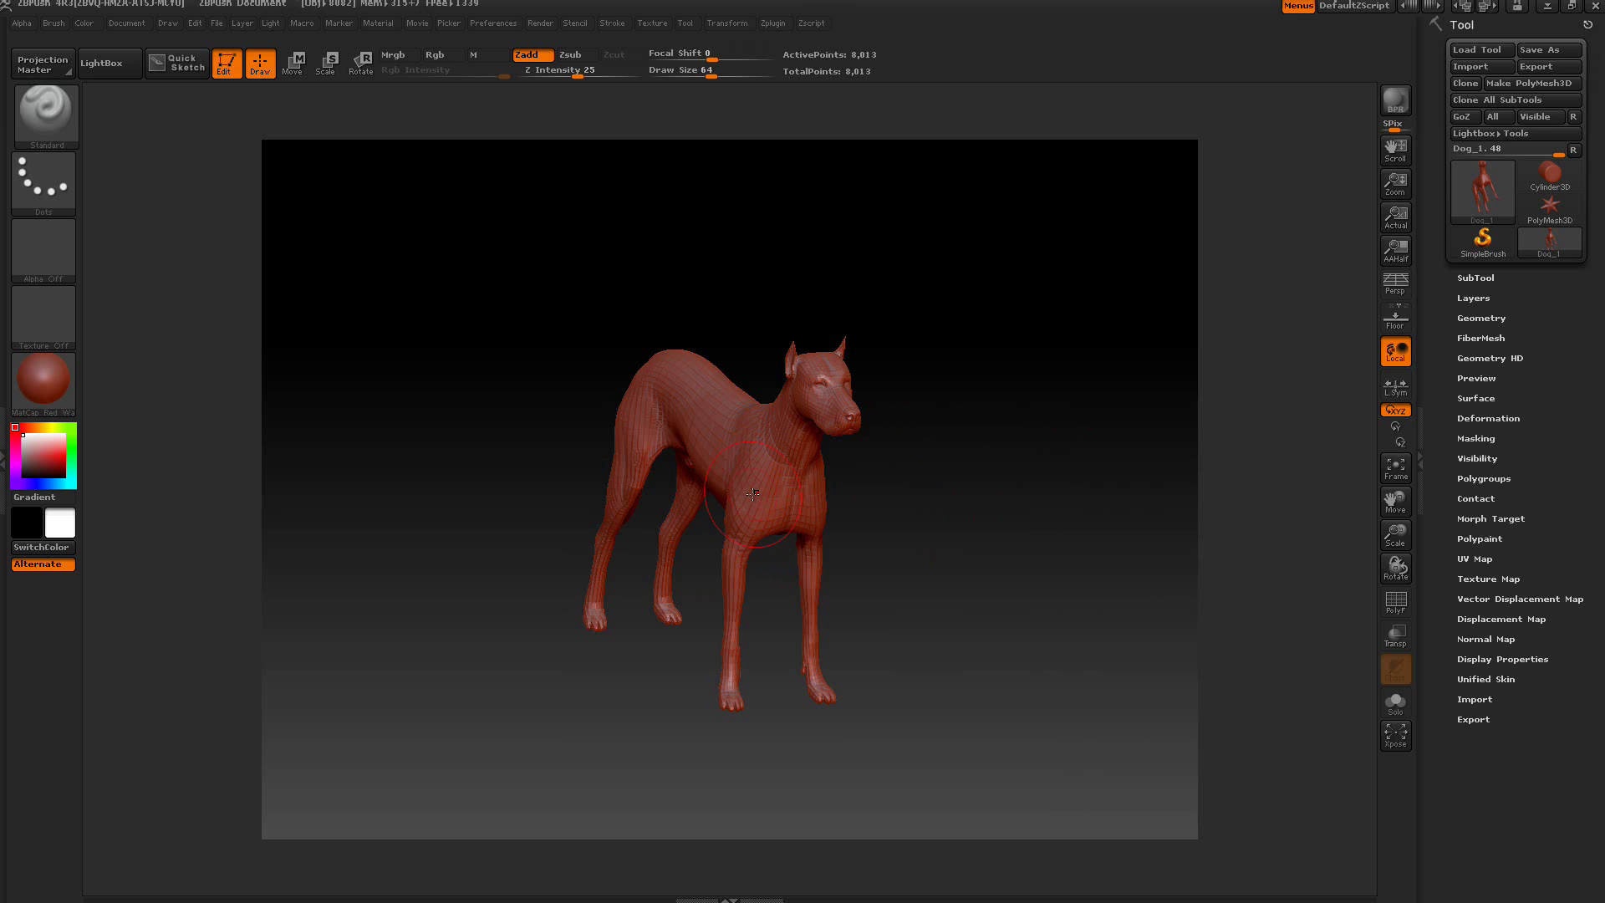
{"action": "left_click", "coordinate": [37, 376]}
{"action": "left_click", "coordinate": [331, 393]}
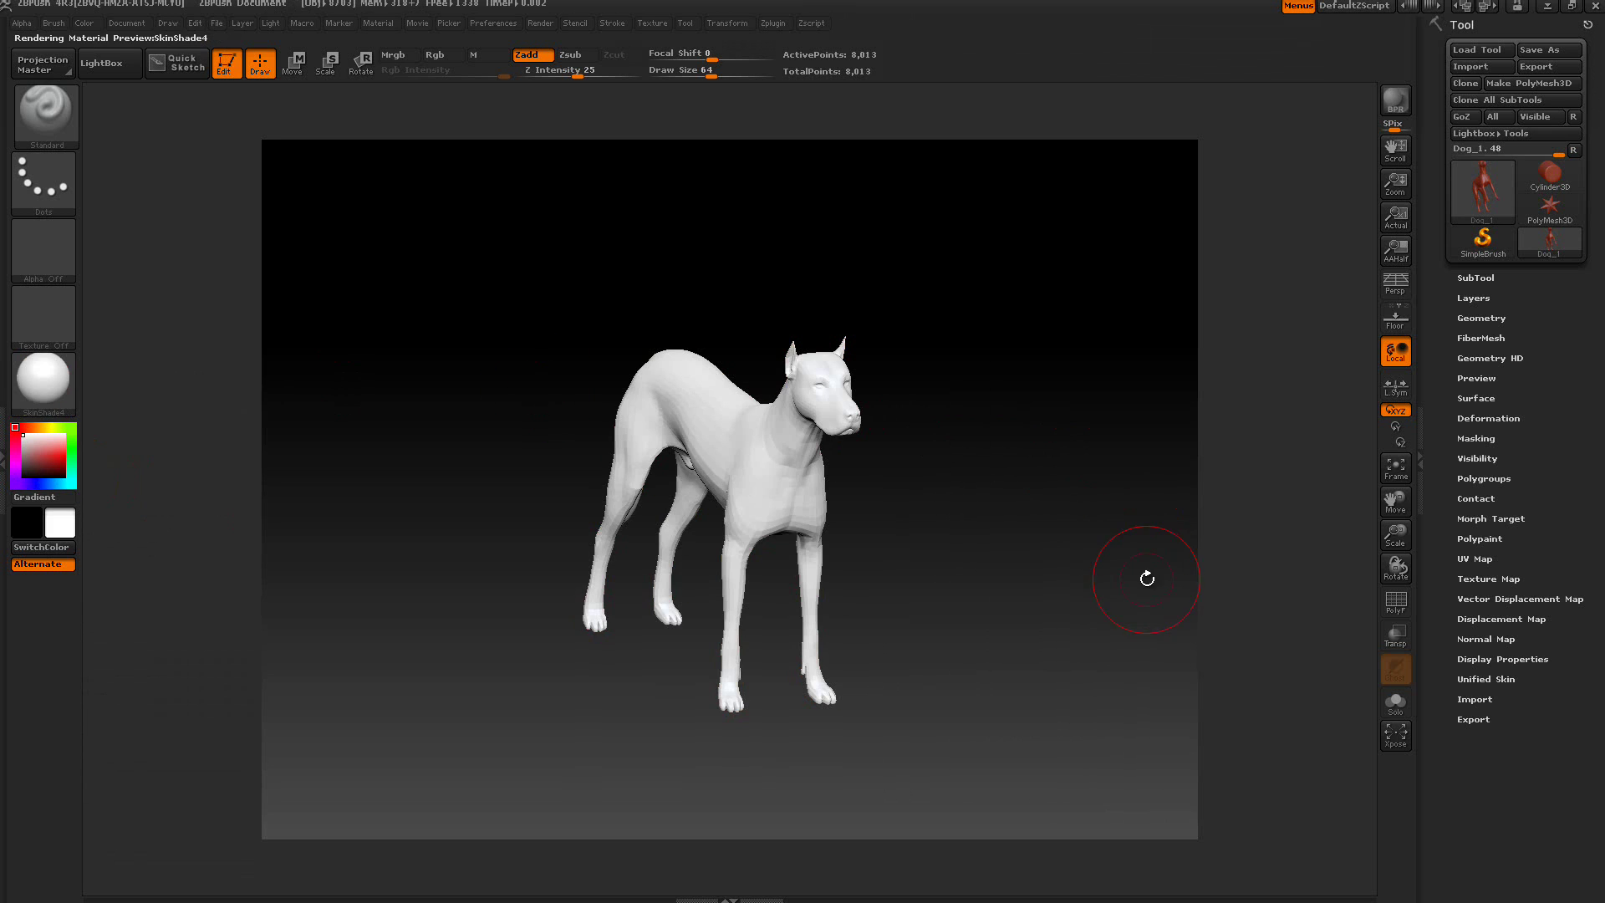
Make a unified skin of the dog and switch to the resulting Skin_Dog_1 tool
{"action": "left_click", "coordinate": [1476, 677]}
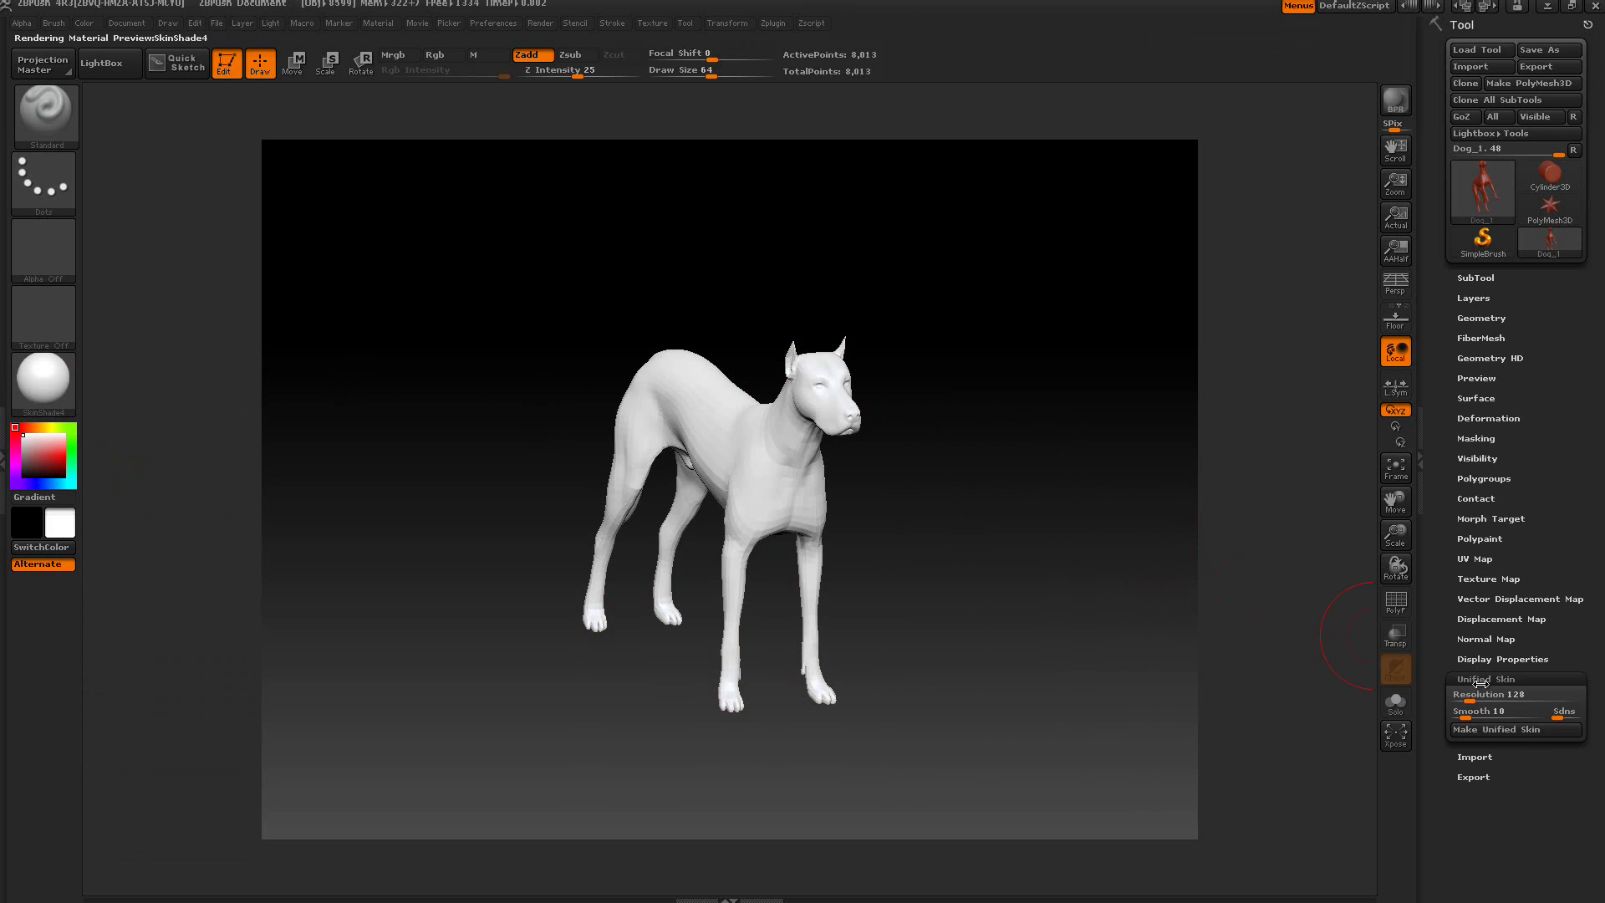
{"action": "left_click", "coordinate": [1486, 729]}
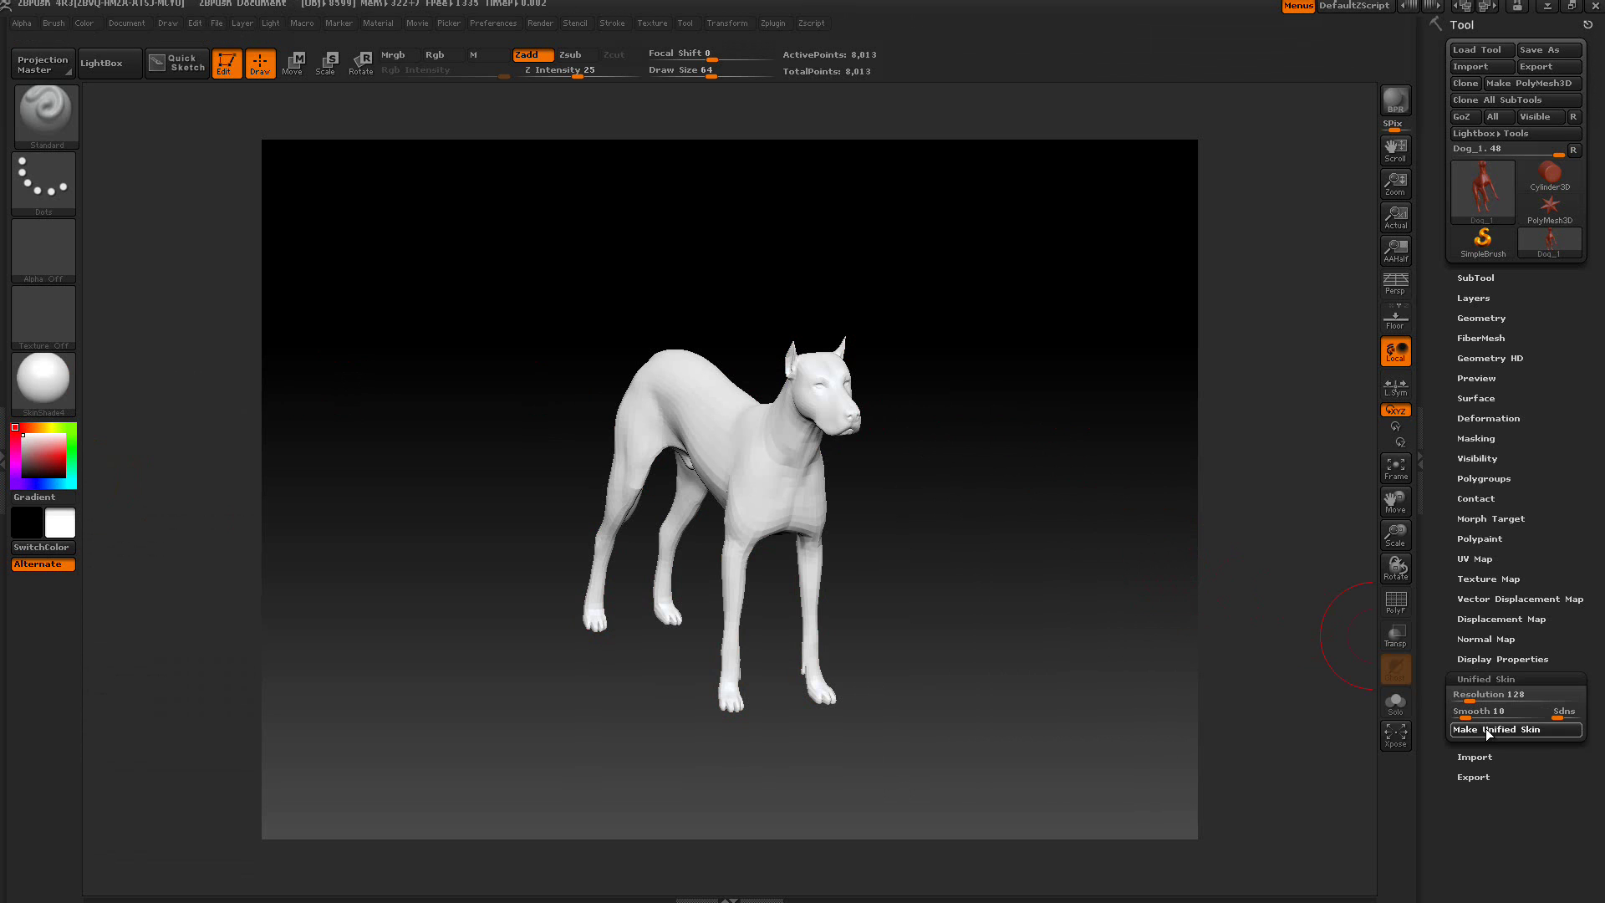
{"action": "left_click_drag", "start_coordinate": [1549, 151], "coordinate": [1564, 150]}
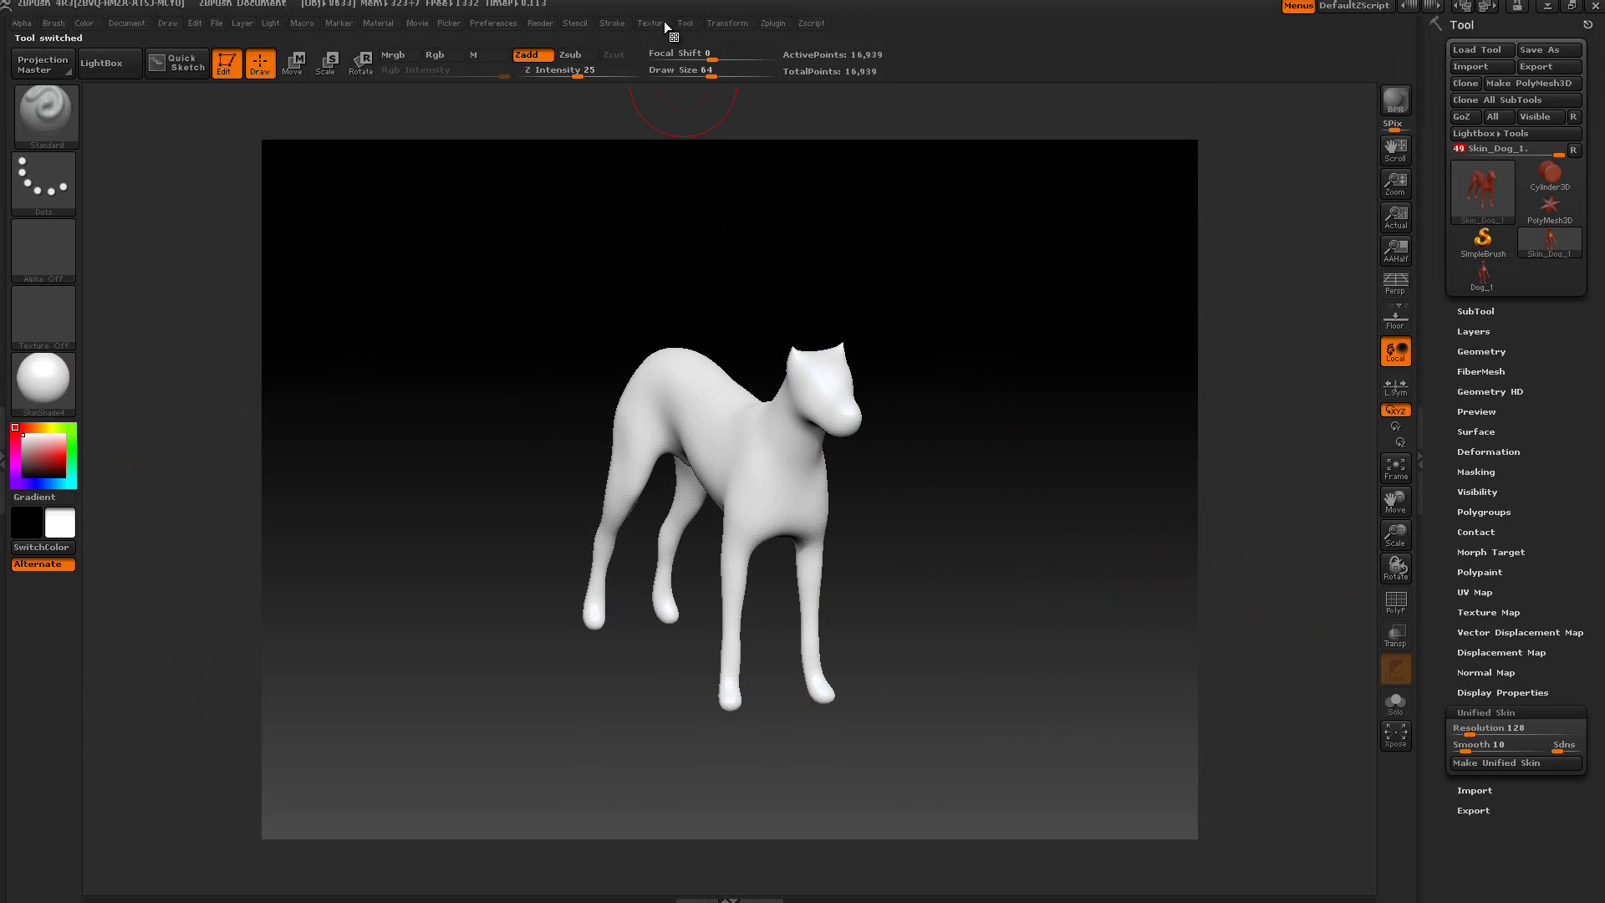
Turn on X symmetry for Skin_Dog_1 and try posable symmetry, which fails on uneven polygon count
{"action": "left_click", "coordinate": [719, 23]}
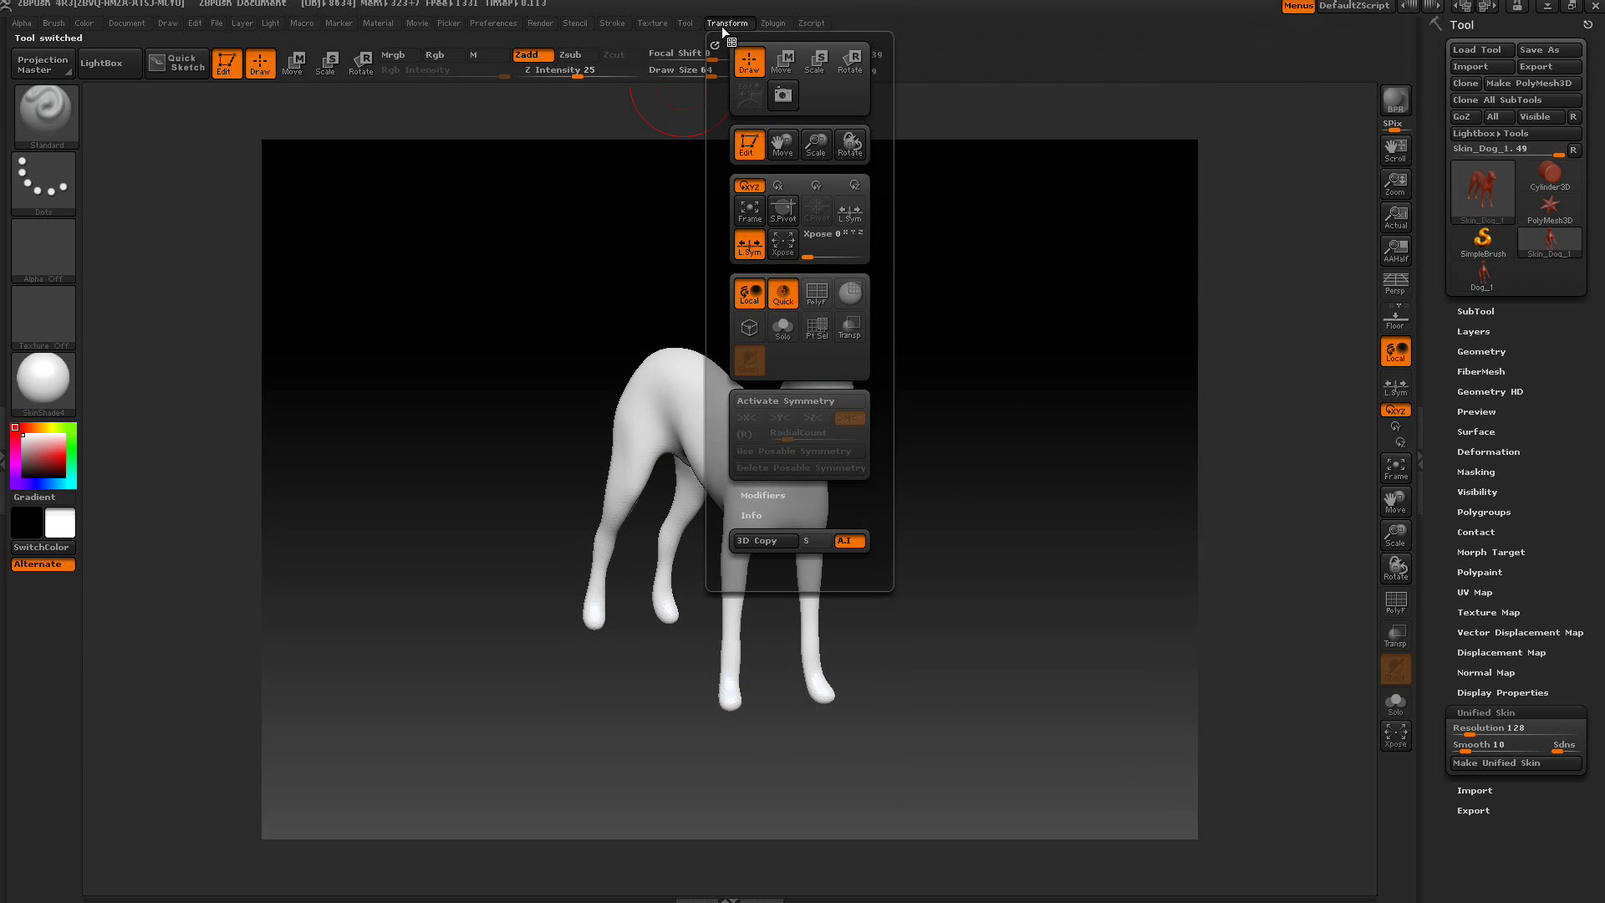
{"action": "left_click", "coordinate": [784, 398]}
{"action": "left_click", "coordinate": [789, 454]}
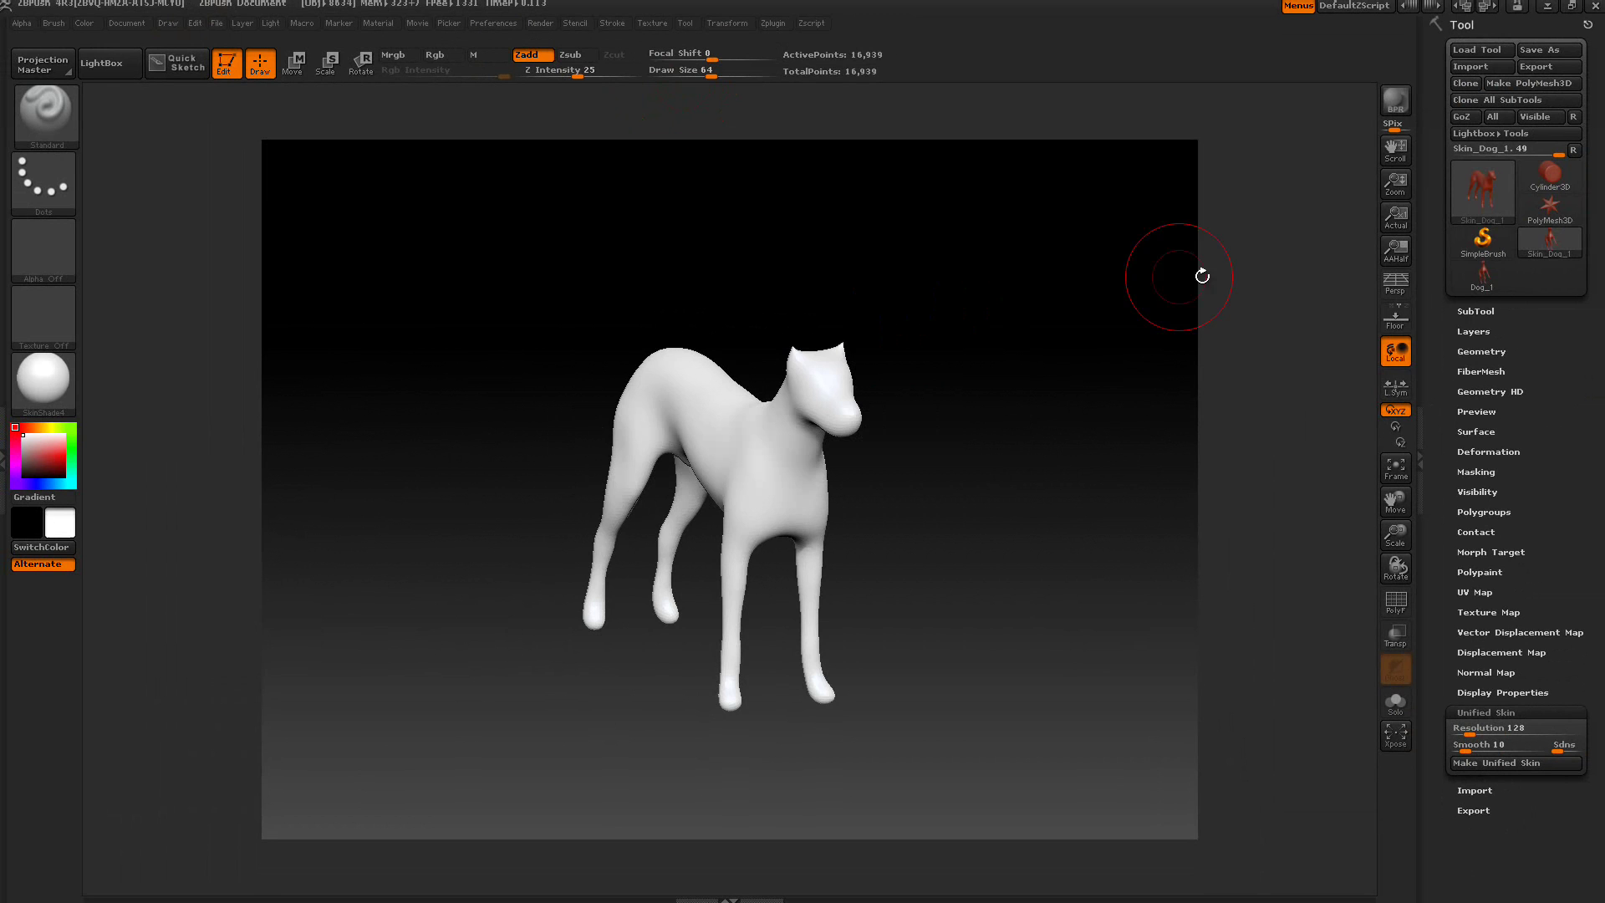
Switch back to the detailed Dog_1 tool
{"action": "left_click", "coordinate": [1477, 287]}
{"action": "mouse_move", "coordinate": [1474, 283]}
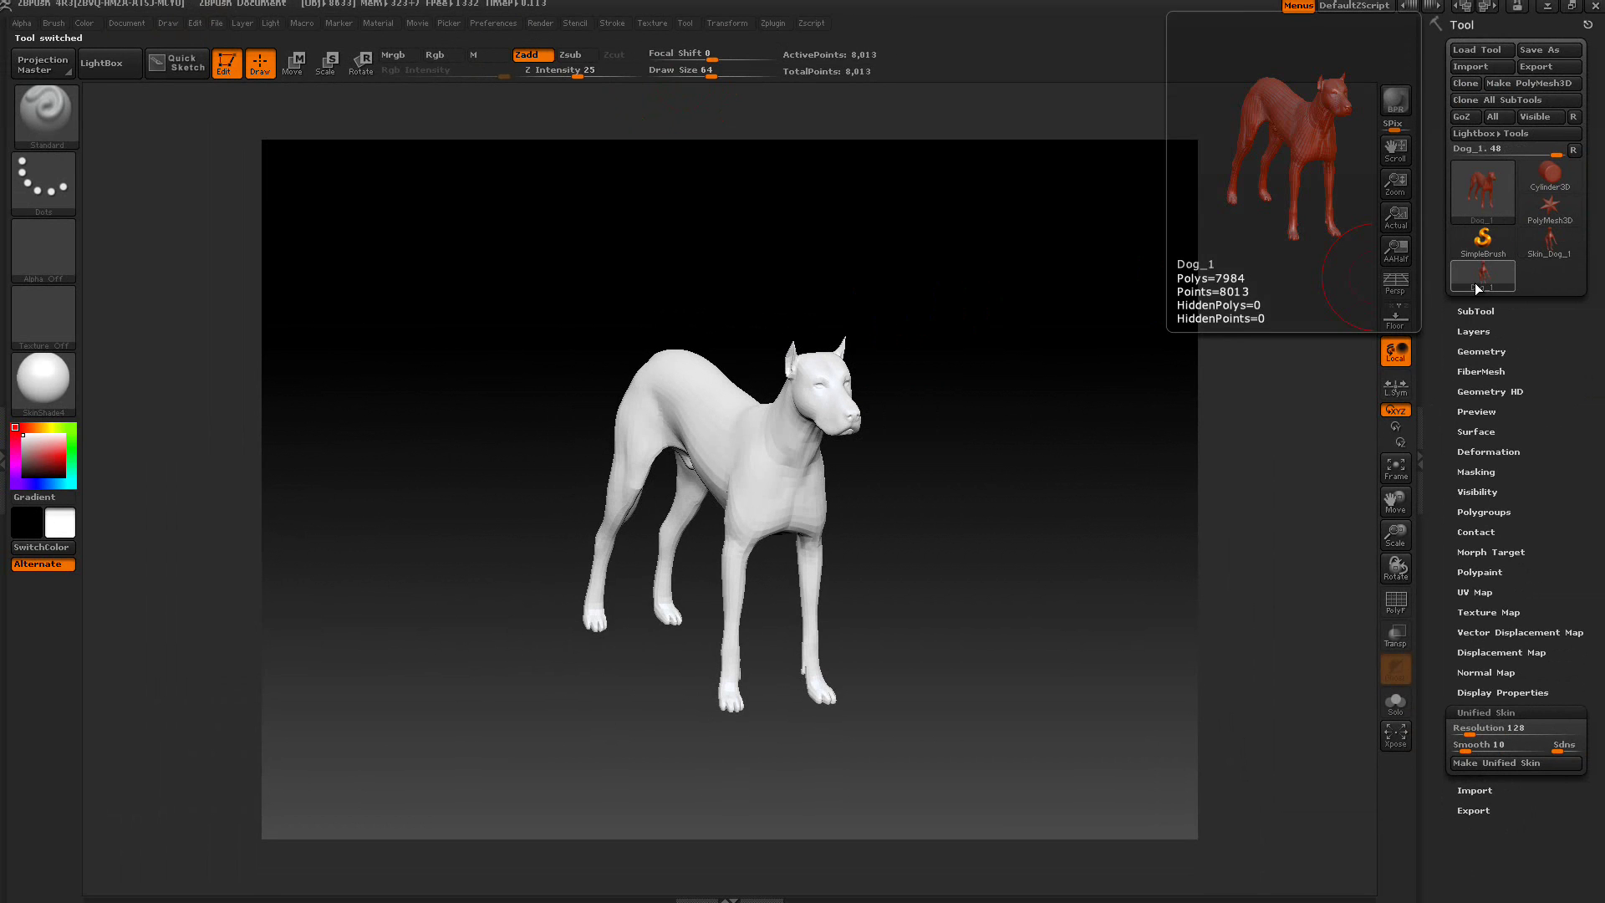
{"action": "left_click", "coordinate": [1571, 154]}
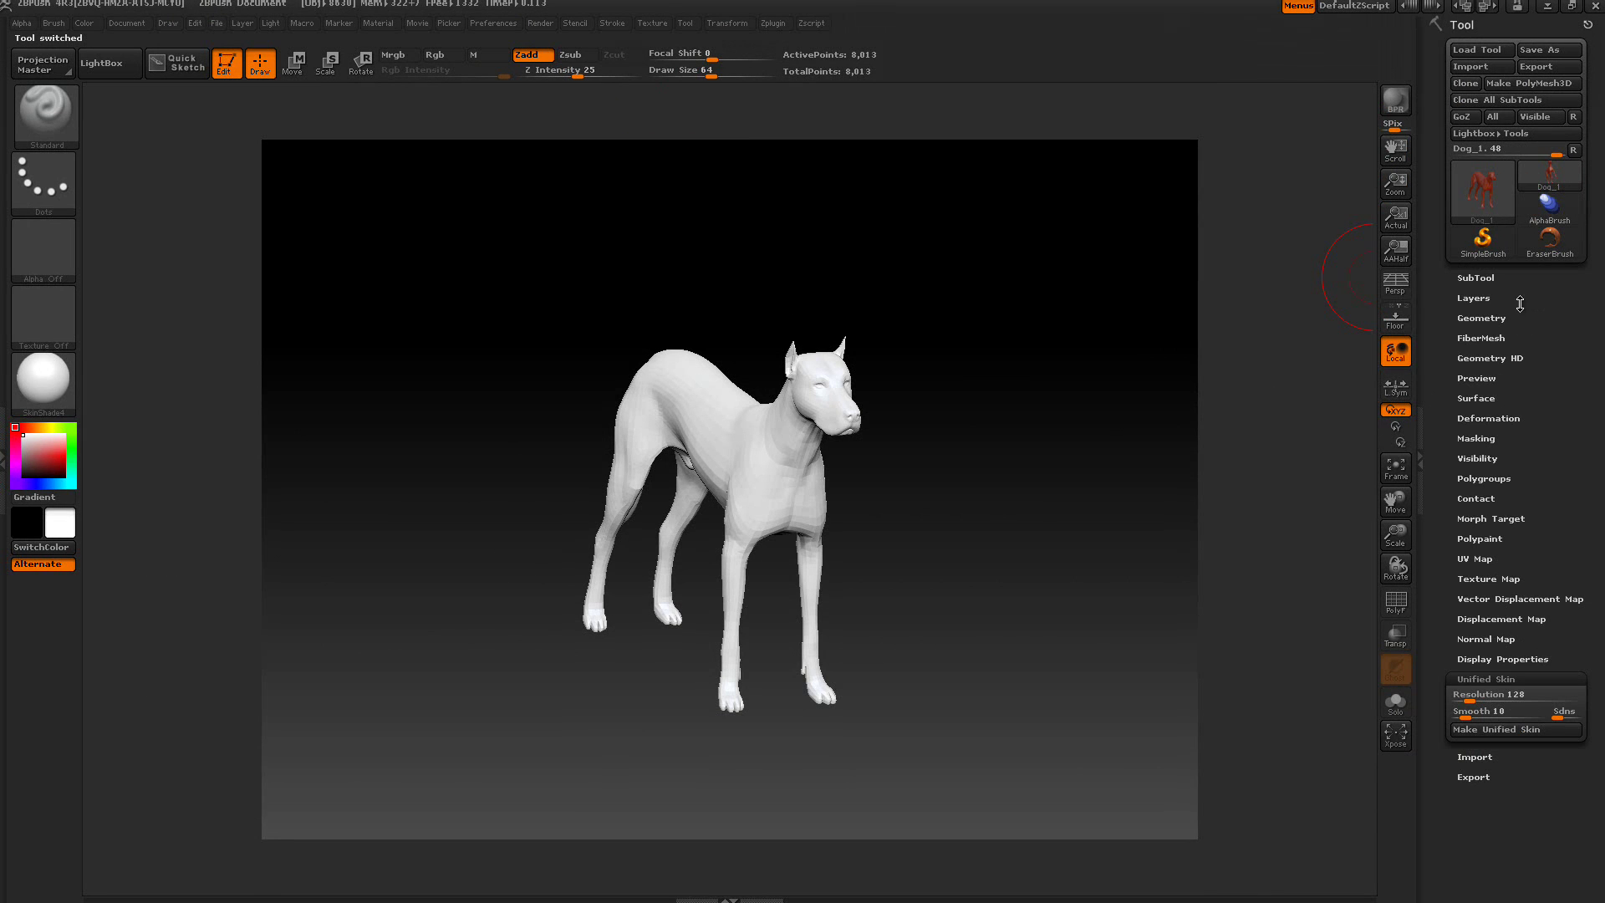
DynaMesh Dog_1 at resolution 128 with Project enabled, giving 11,723 points
{"action": "left_click", "coordinate": [1484, 319]}
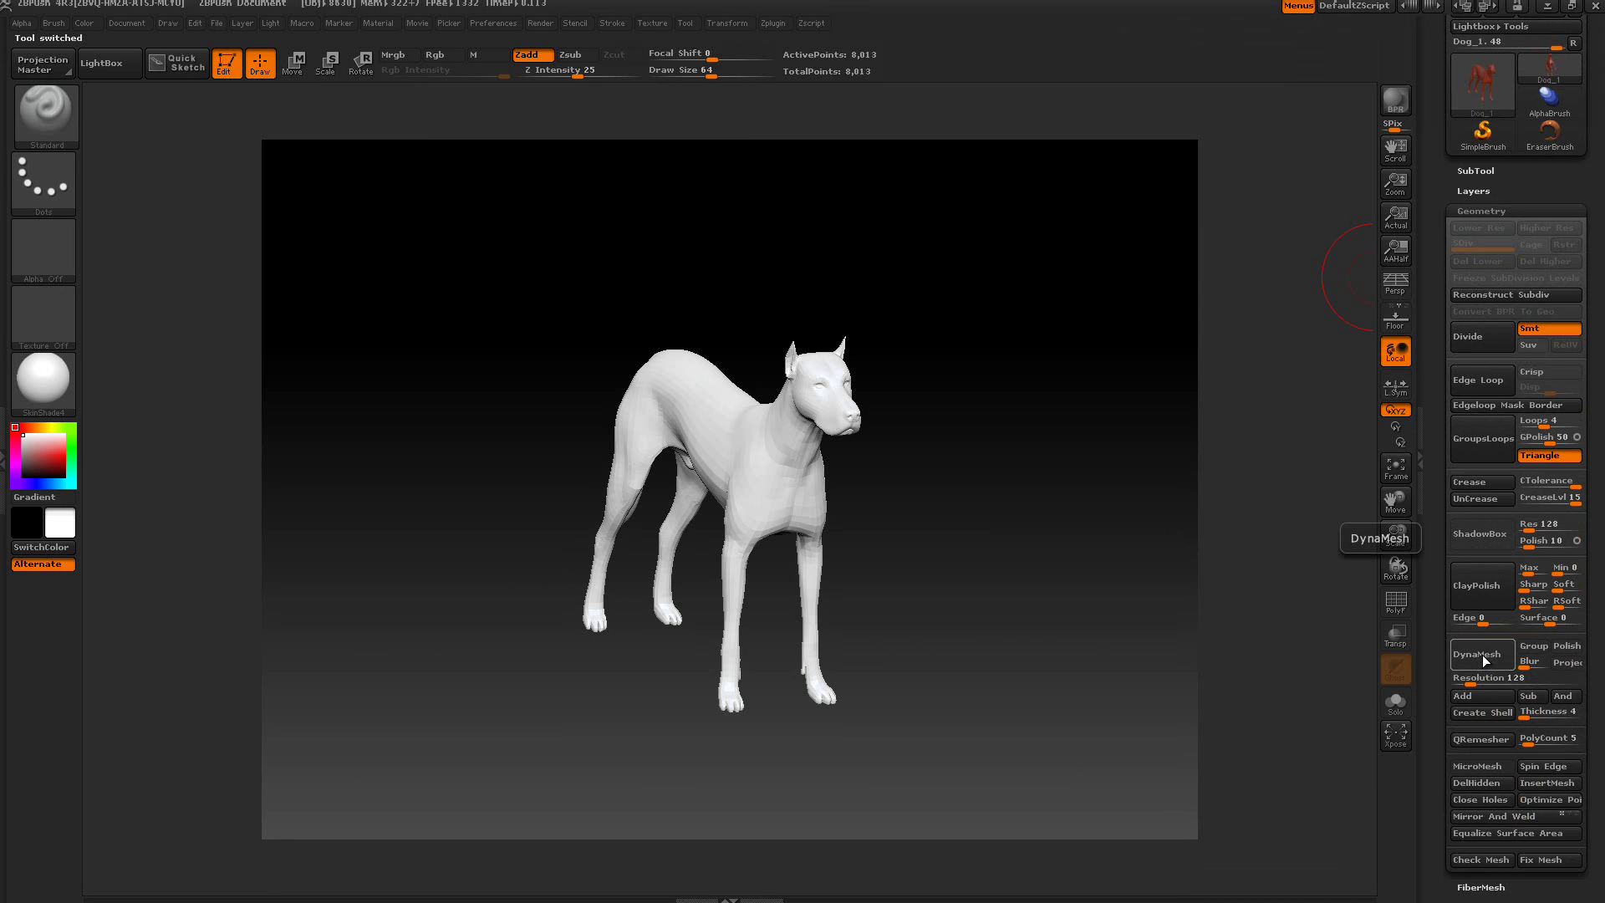
{"action": "left_click", "coordinate": [1565, 664]}
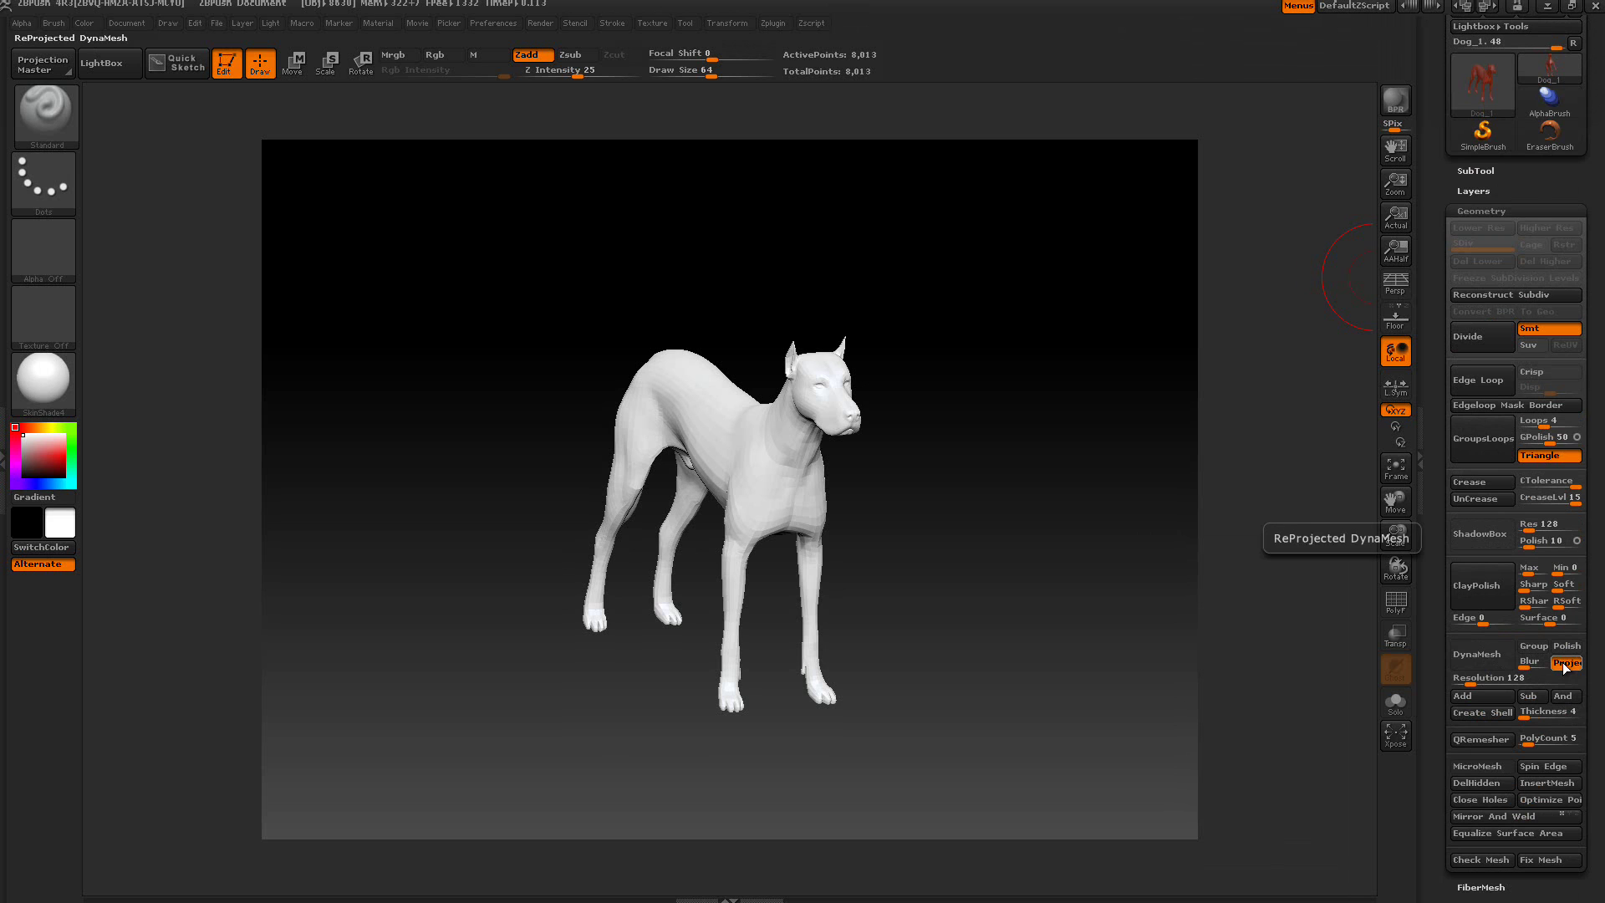
{"action": "left_click", "coordinate": [1473, 656]}
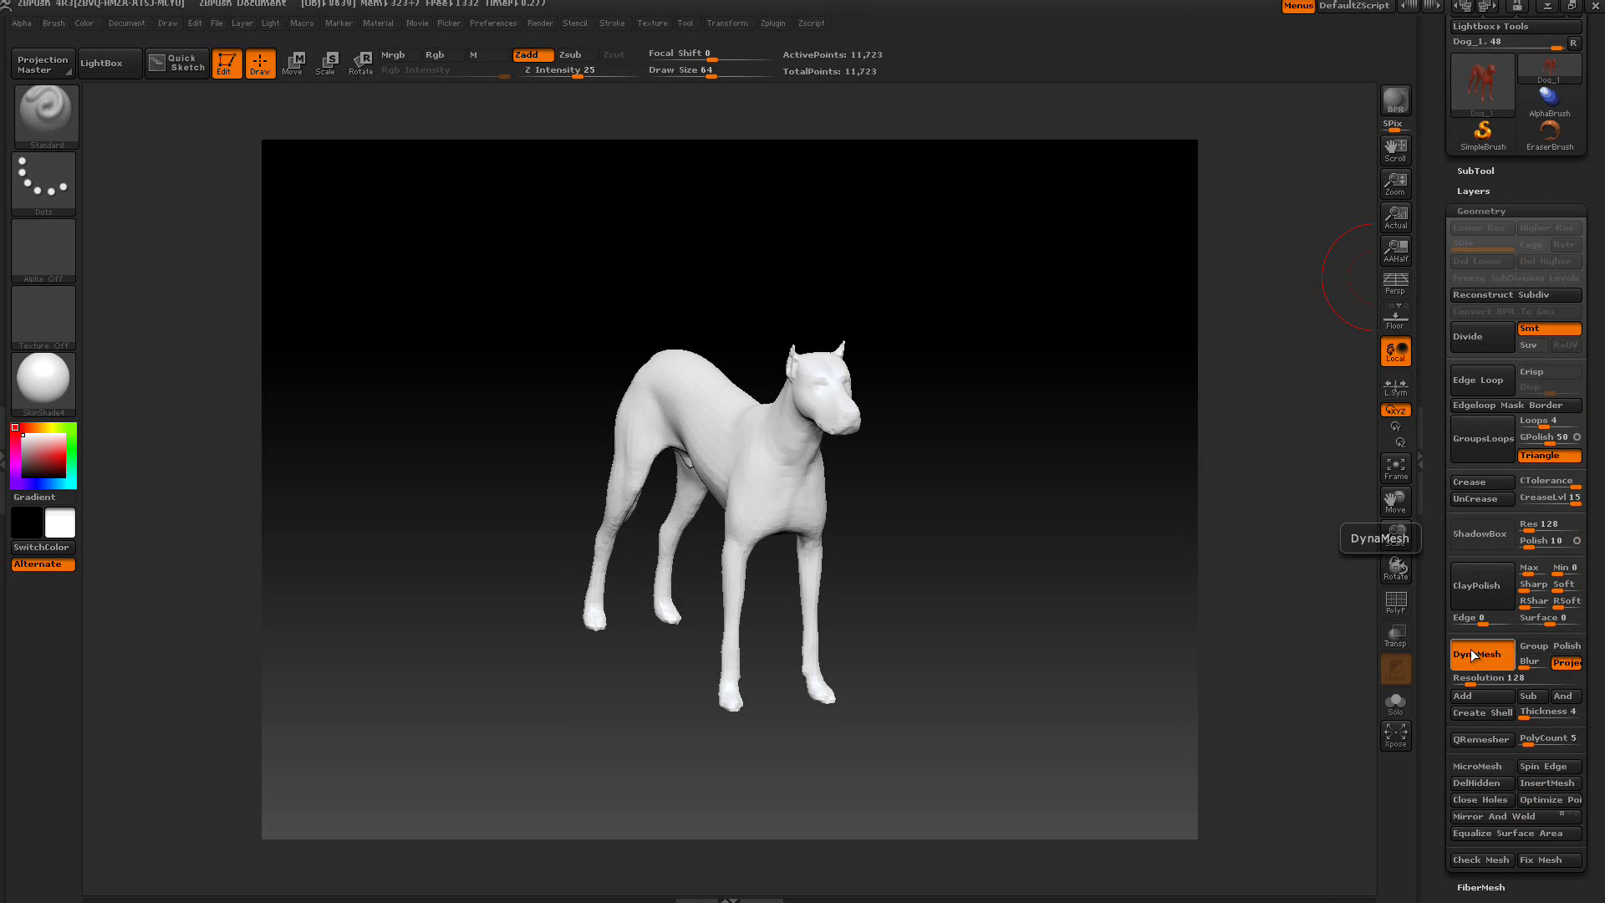
Activate symmetry on the DynaMeshed Dog_1 and test posable symmetry, finding only 0.05971% symmetric points
{"action": "left_click", "coordinate": [726, 25]}
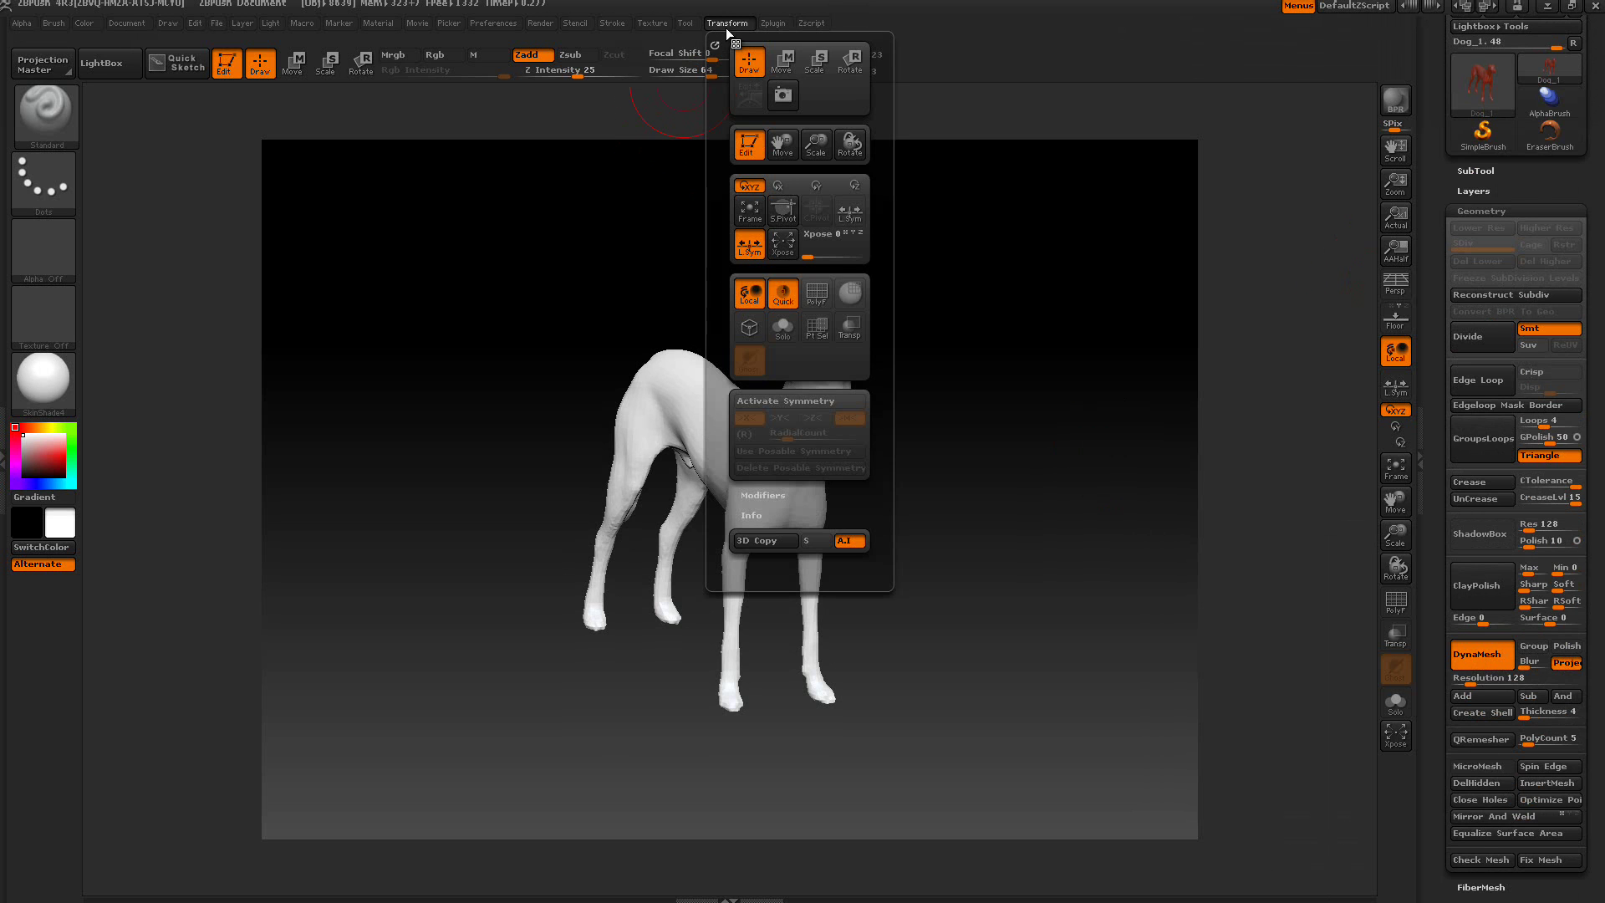
{"action": "left_click", "coordinate": [804, 400]}
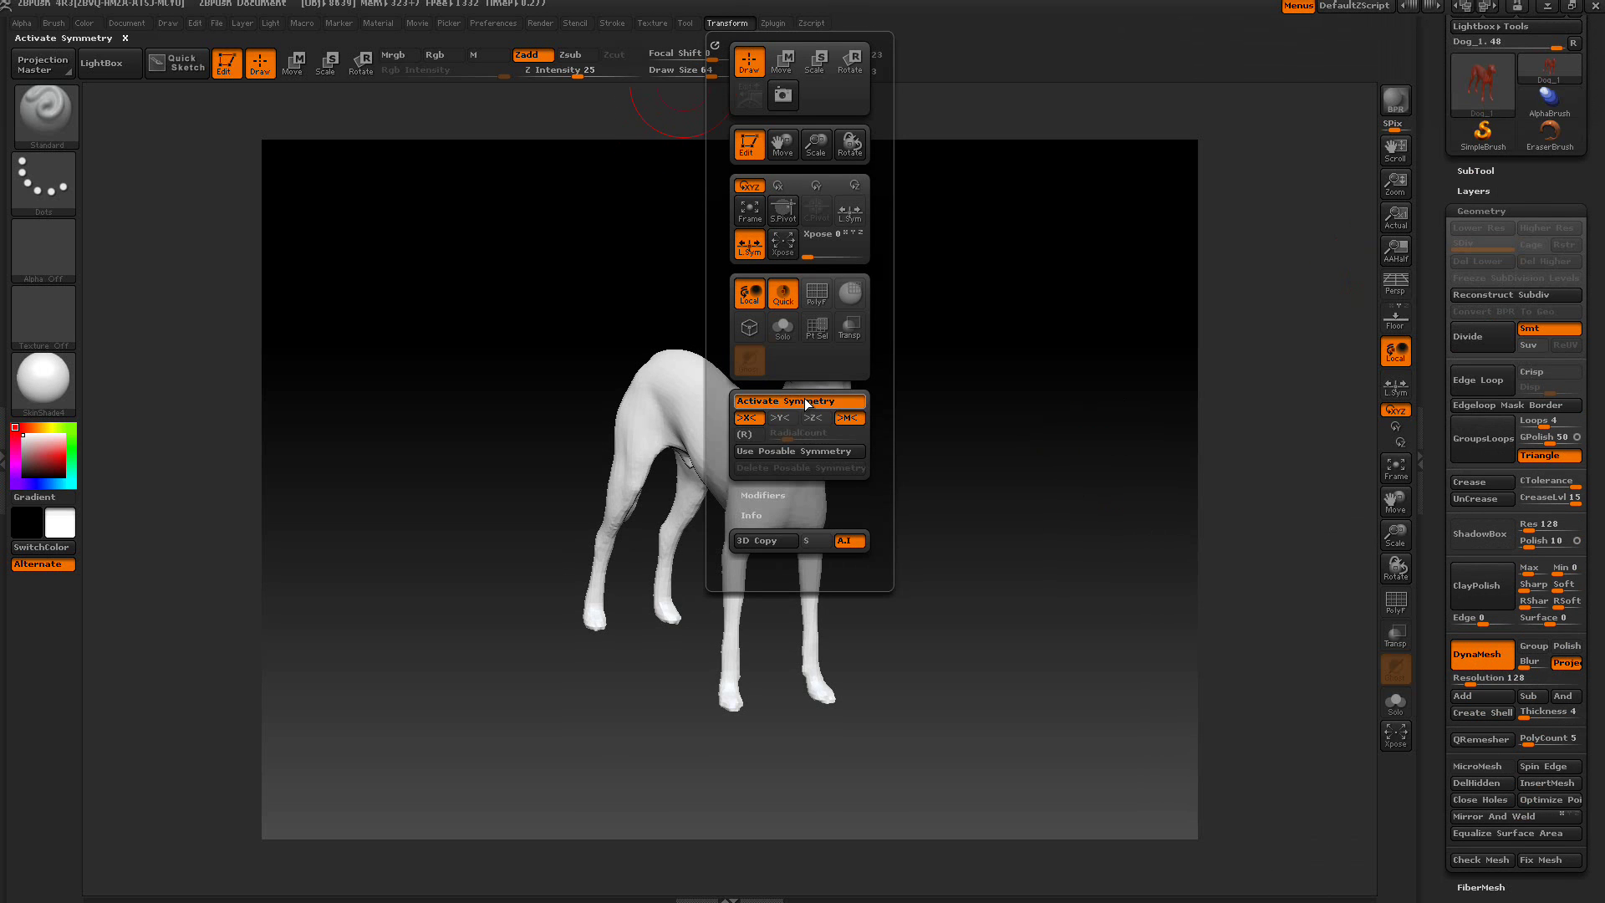
{"action": "left_click", "coordinate": [799, 452]}
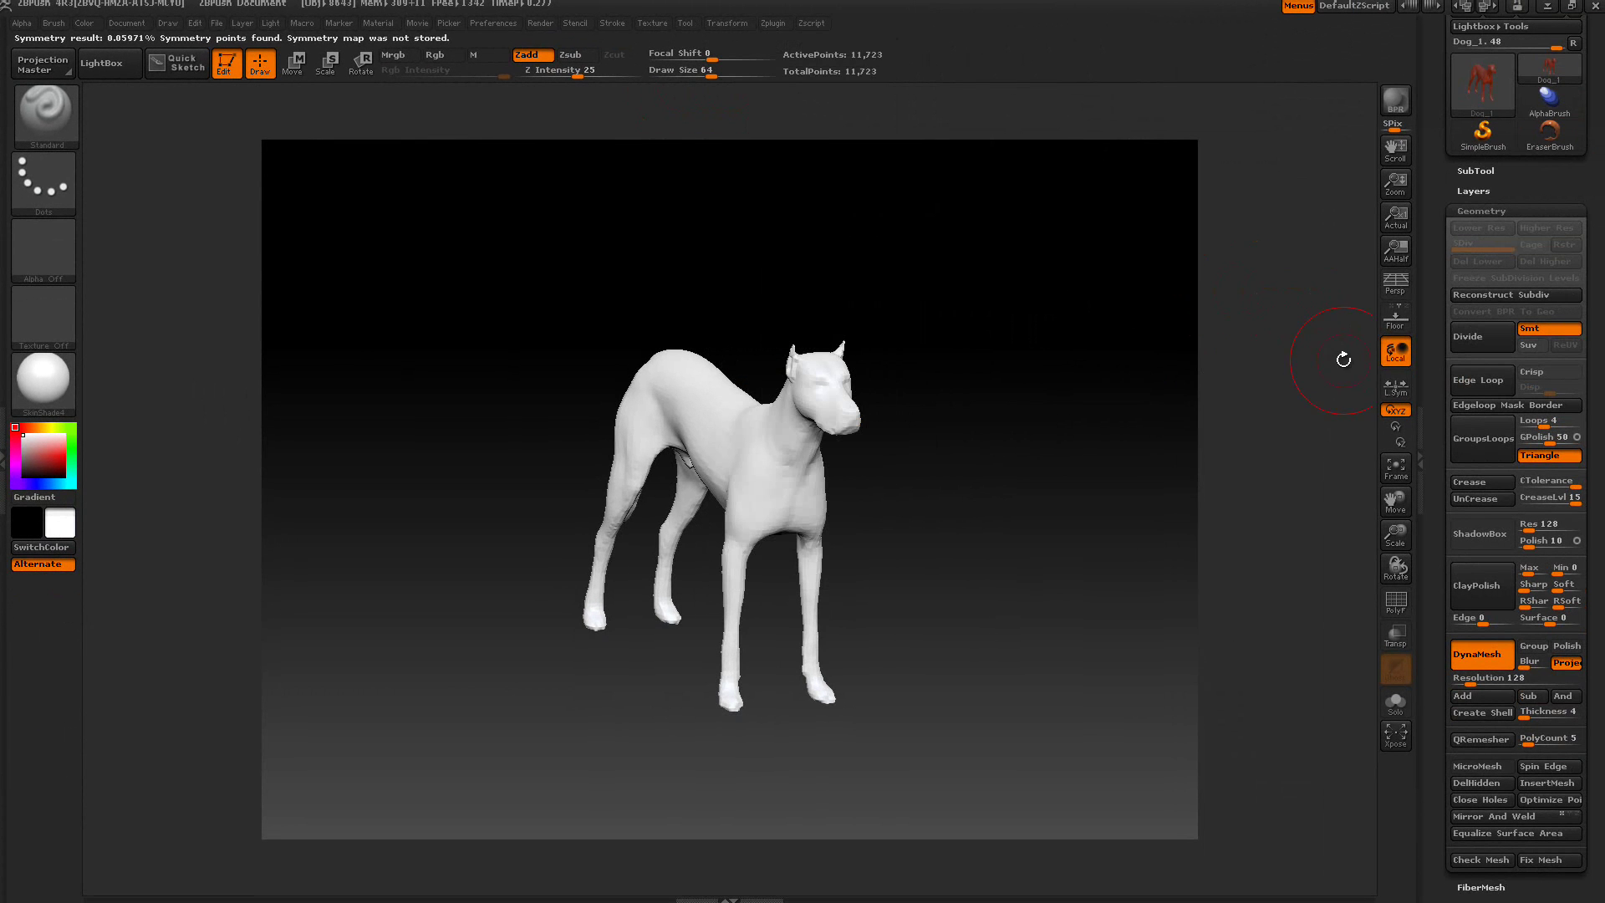
Build a new unified skin from the DynaMeshed dog and switch to Skin_Dog_2 (16,058 points)
{"action": "left_click_drag", "start_coordinate": [1431, 378], "coordinate": [1413, 183]}
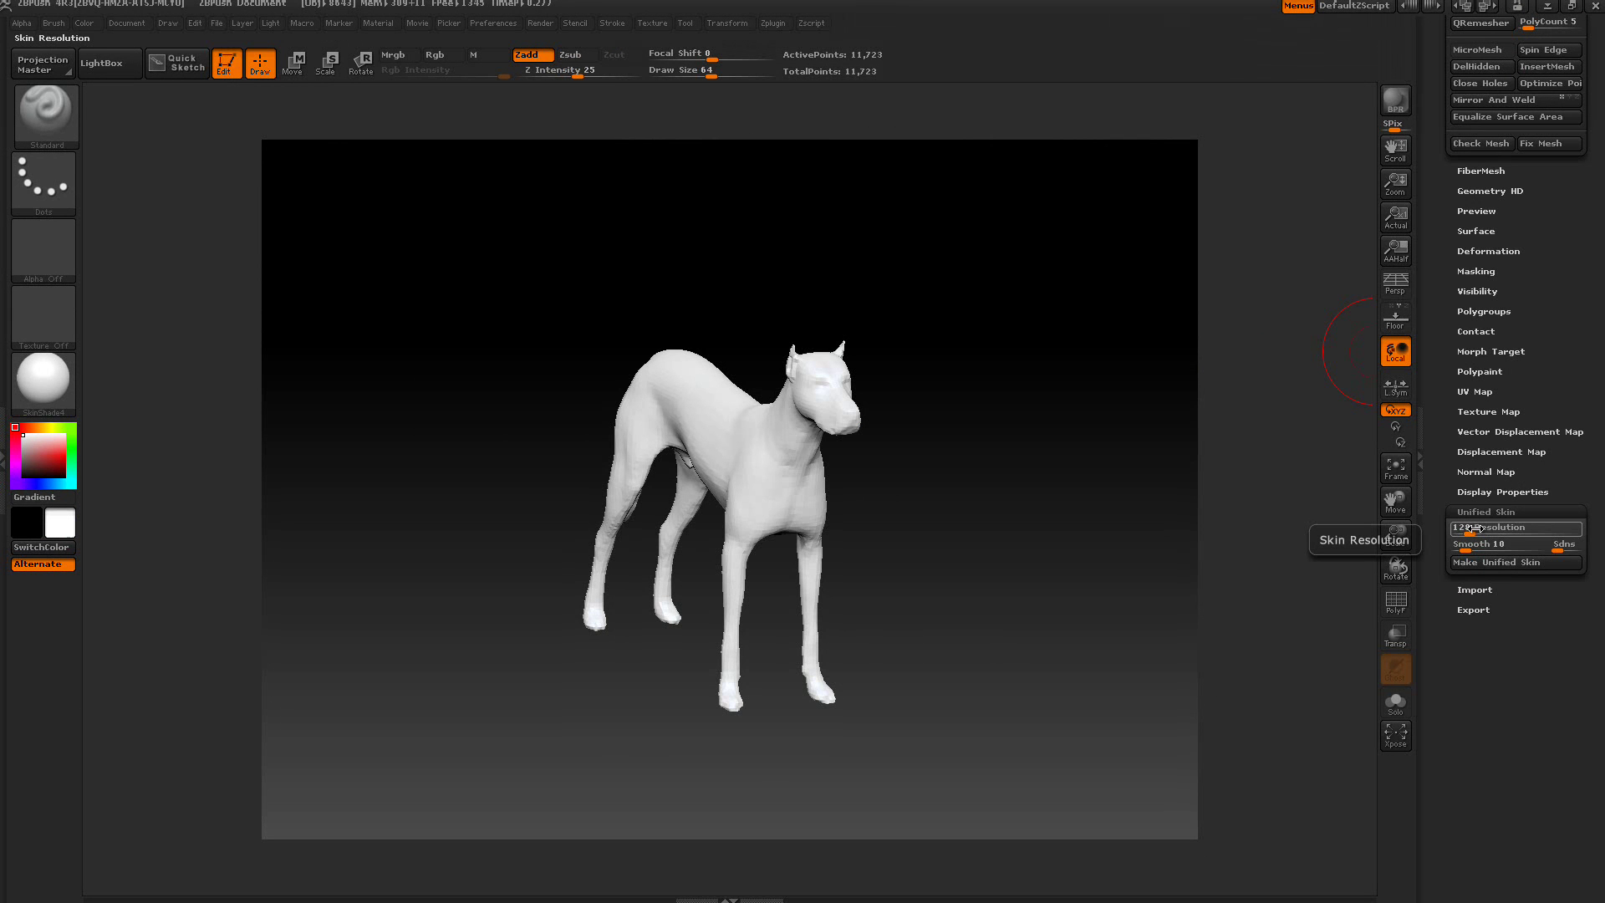
{"action": "left_click", "coordinate": [1506, 565]}
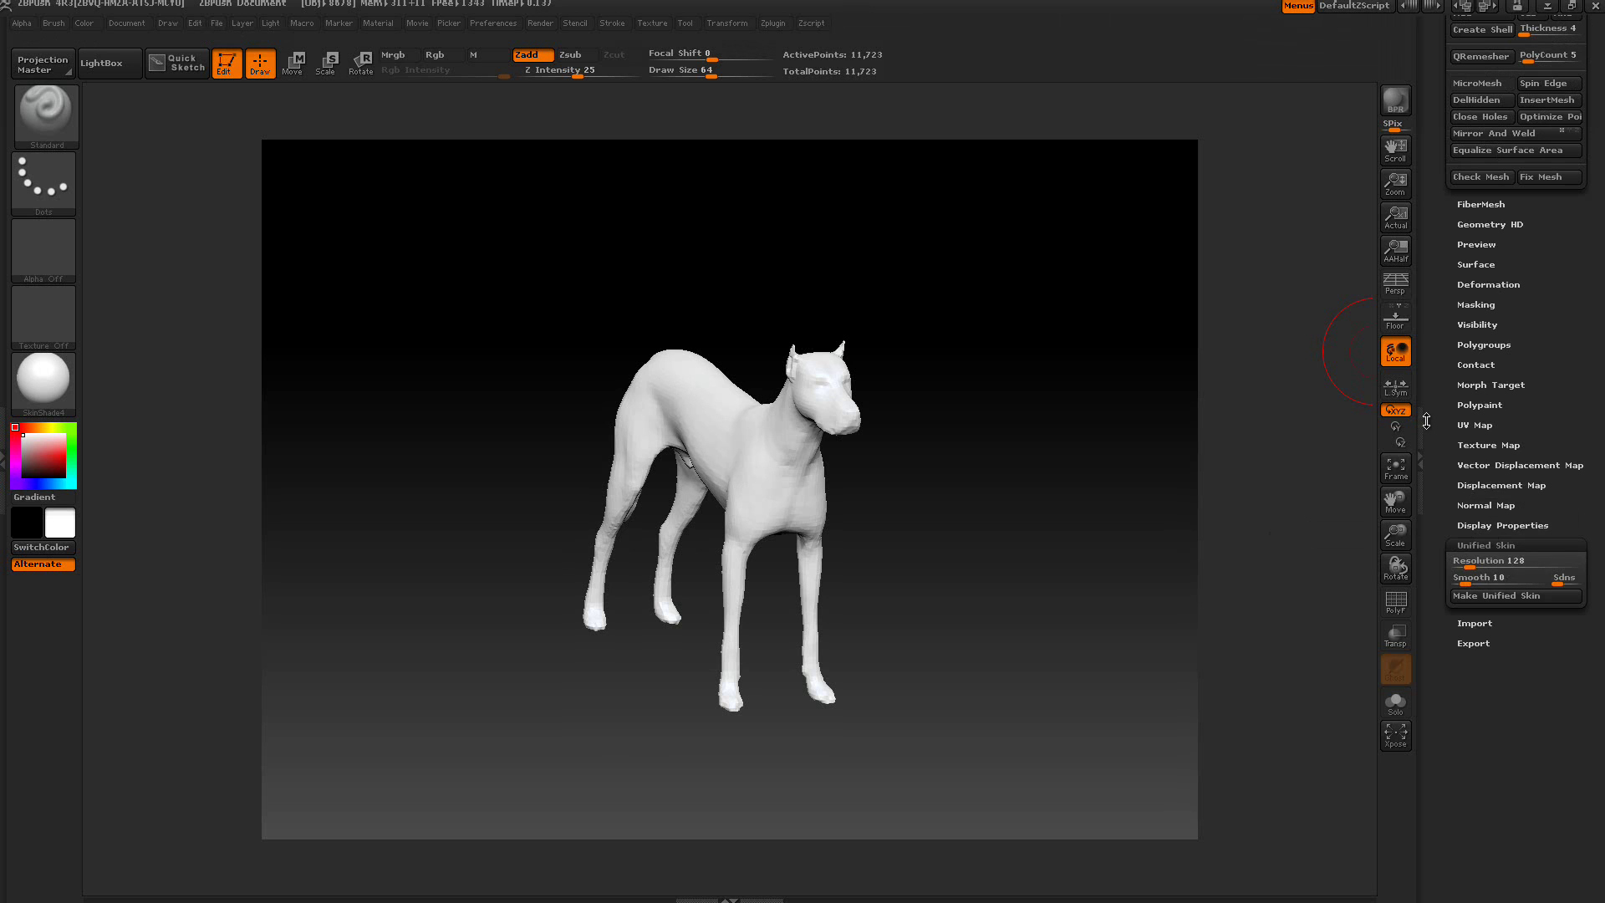
{"action": "scroll", "coordinate": [1439, 422], "scroll_direction": "up", "scroll_amount": 10}
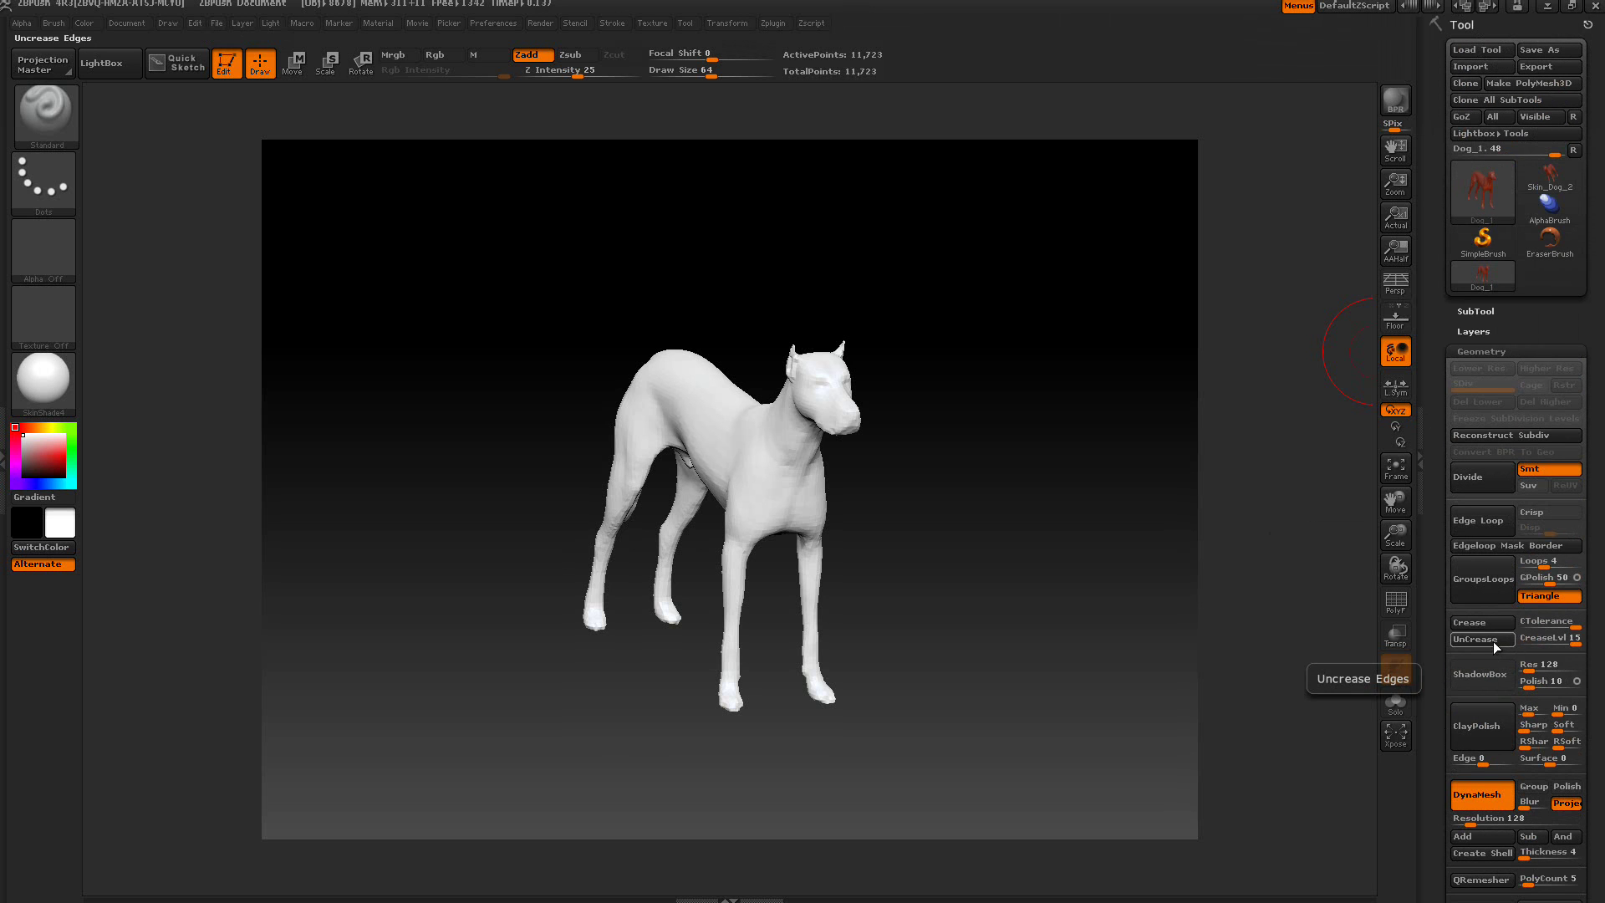
{"action": "left_click", "coordinate": [1571, 151]}
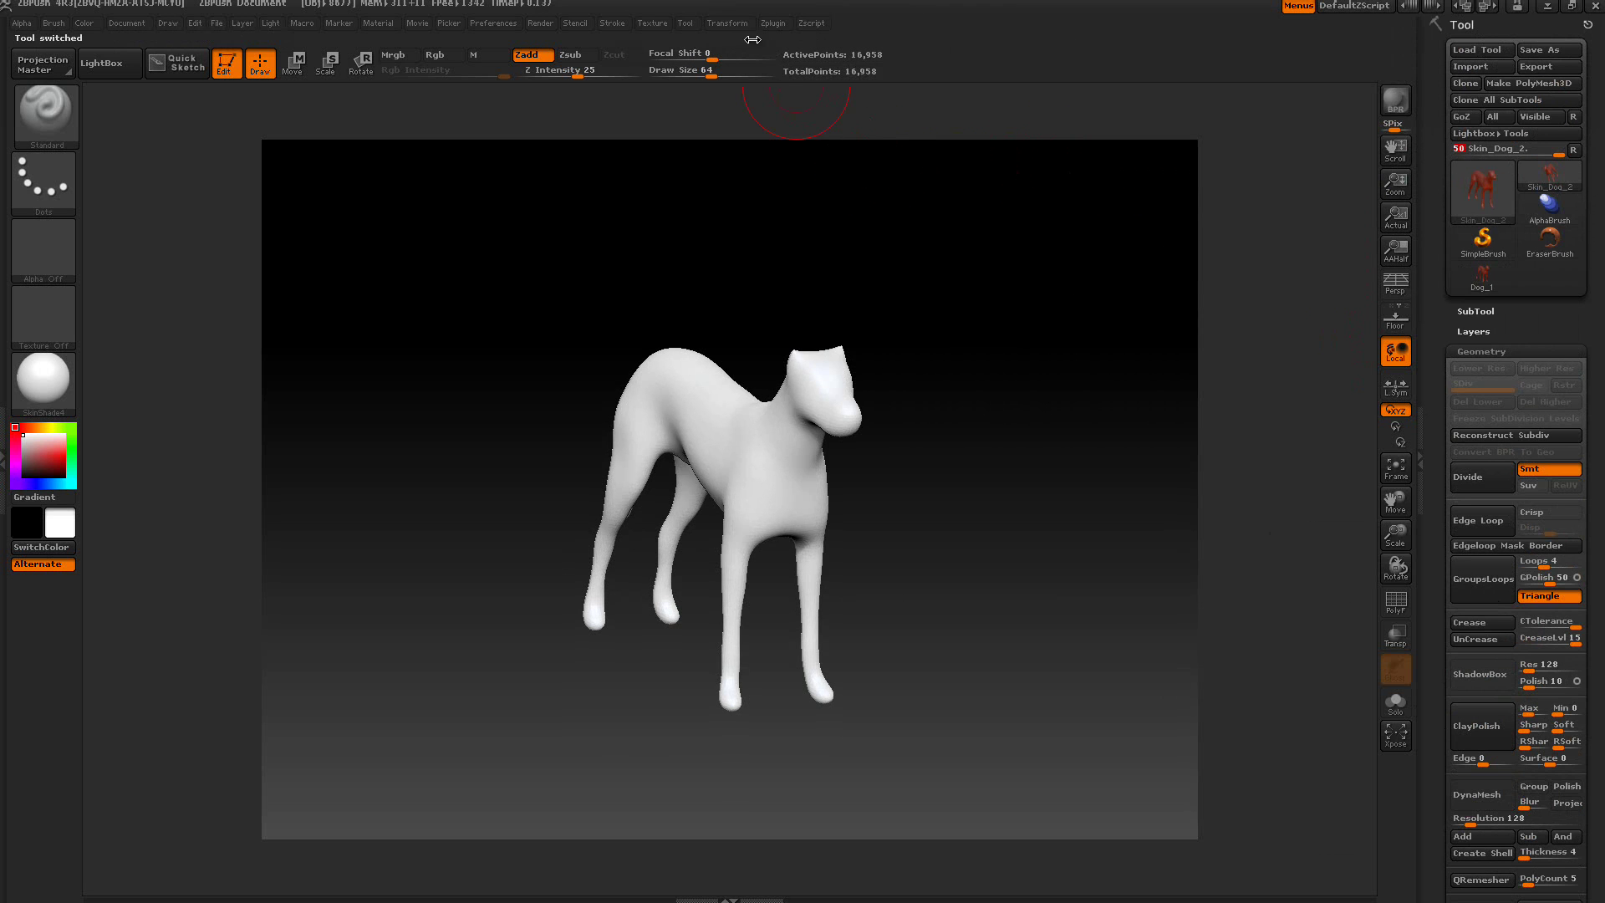
{"action": "left_click", "coordinate": [728, 23]}
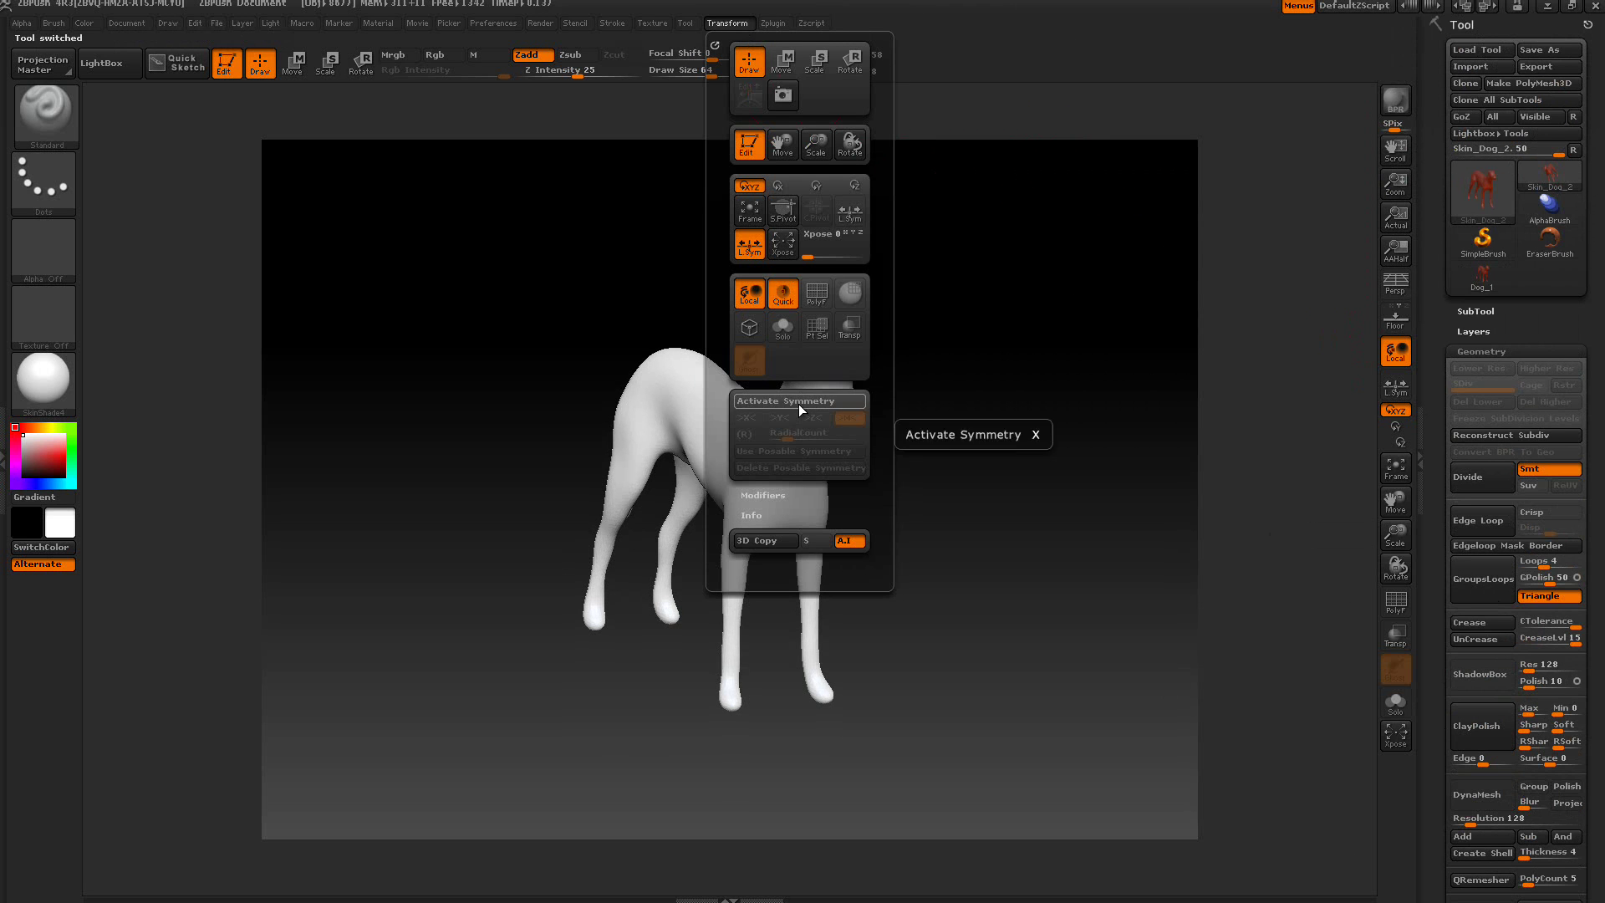
Apply Use Posable Symmetry to Skin_Dog_2, which reports full symmetry found
{"action": "left_click", "coordinate": [774, 453]}
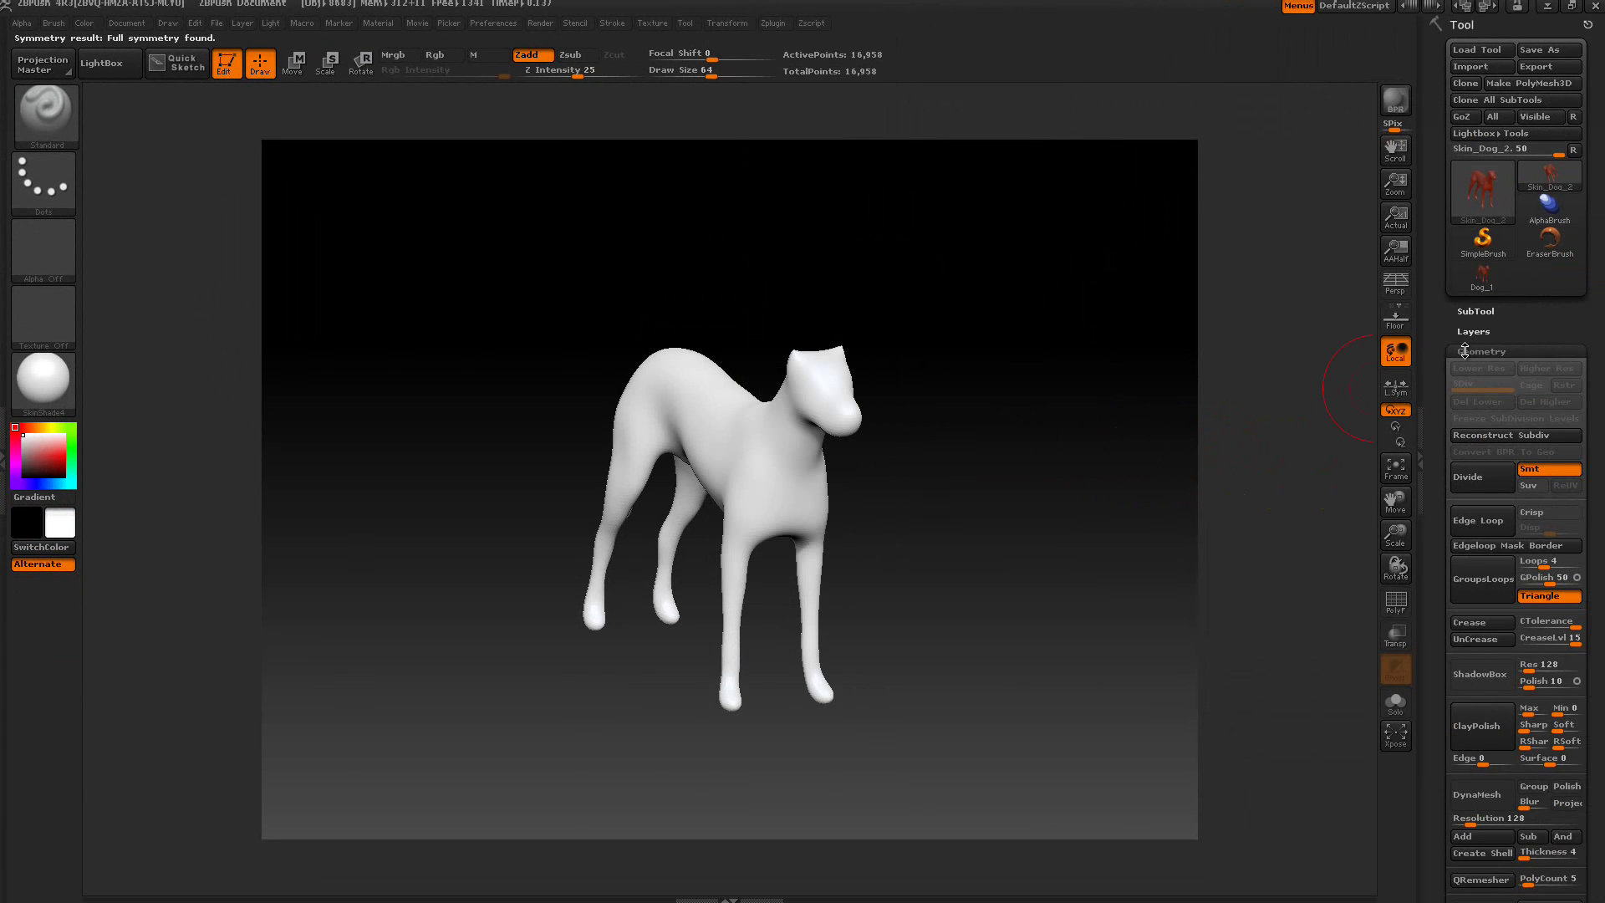
Append Dog_1 as a subtool and project its detail onto Skin_Dog_2 with scan distance about 1
{"action": "left_click", "coordinate": [1464, 350]}
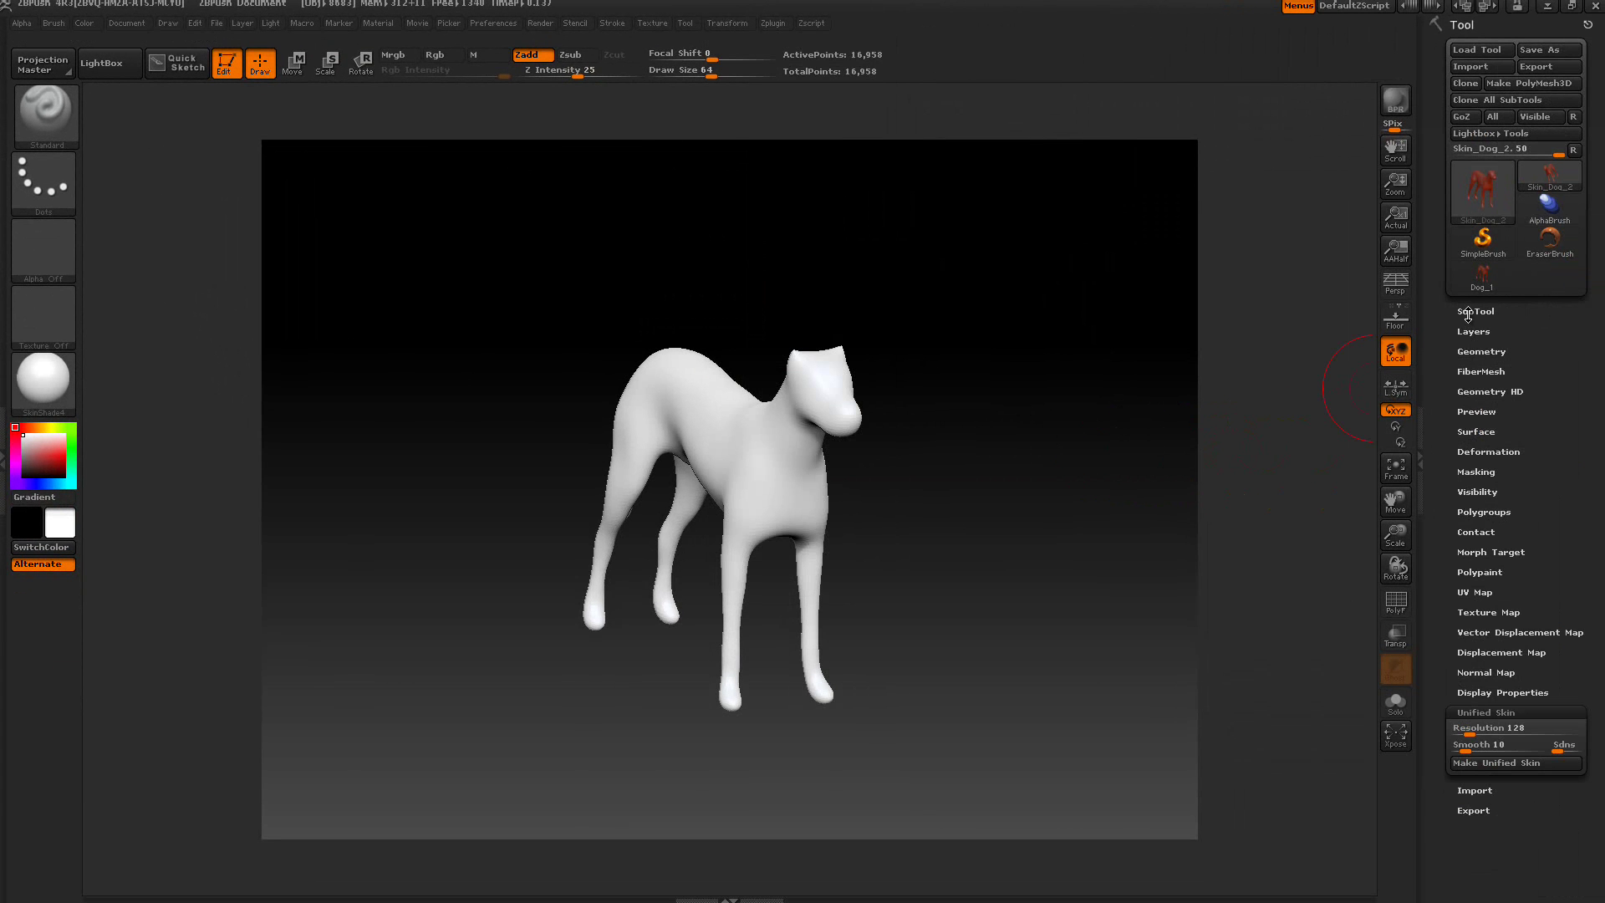
{"action": "left_click", "coordinate": [1469, 311]}
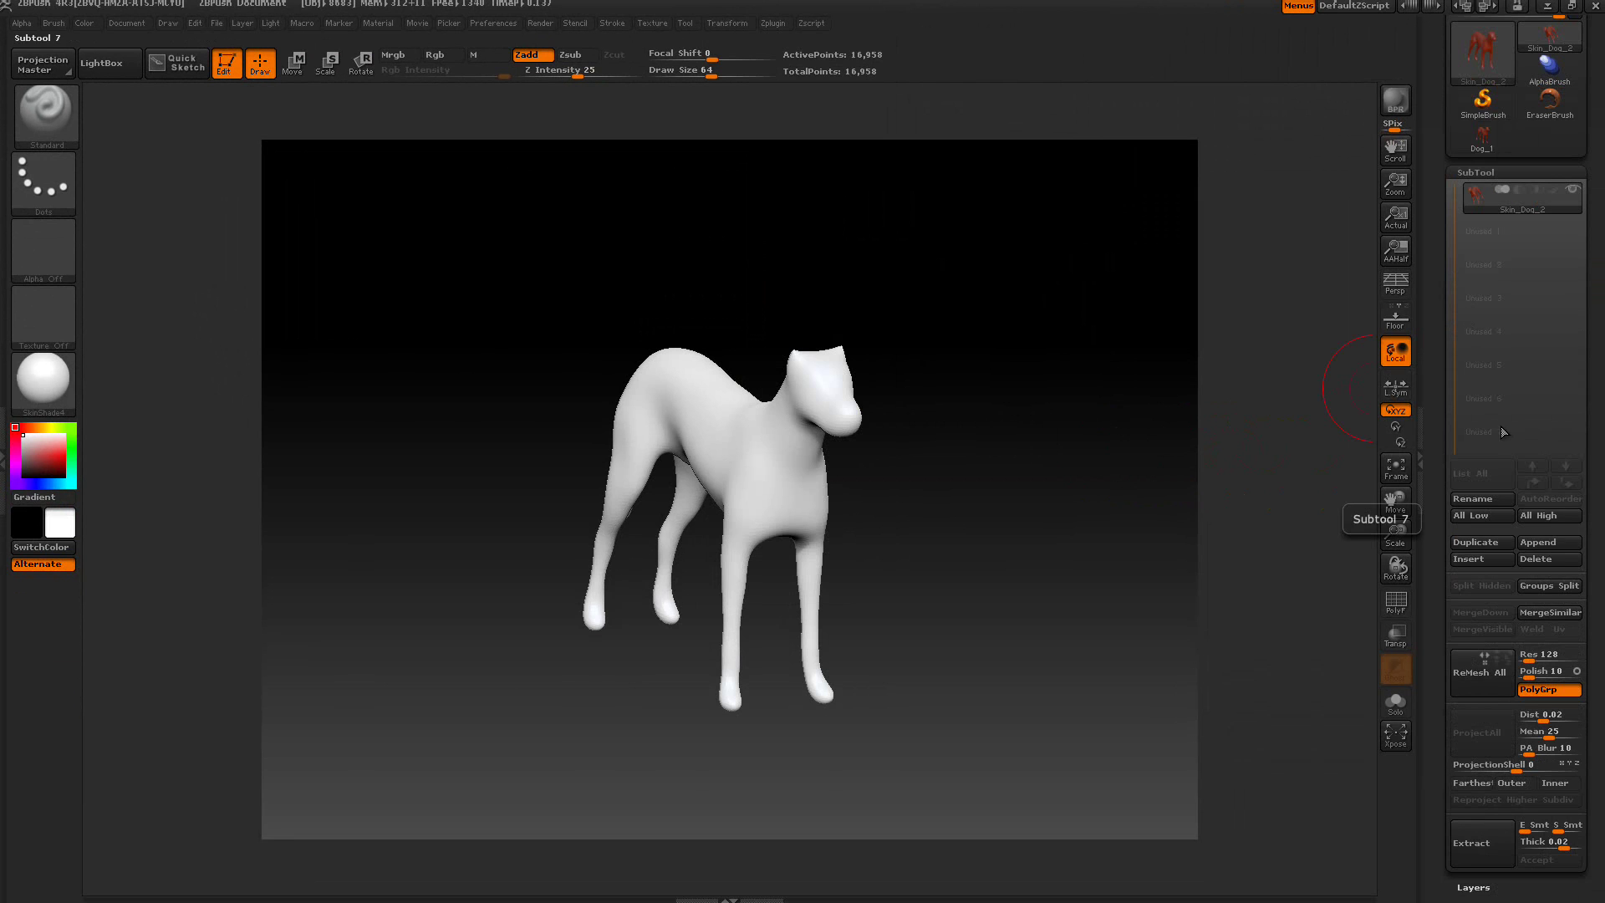
{"action": "left_click", "coordinate": [1551, 544]}
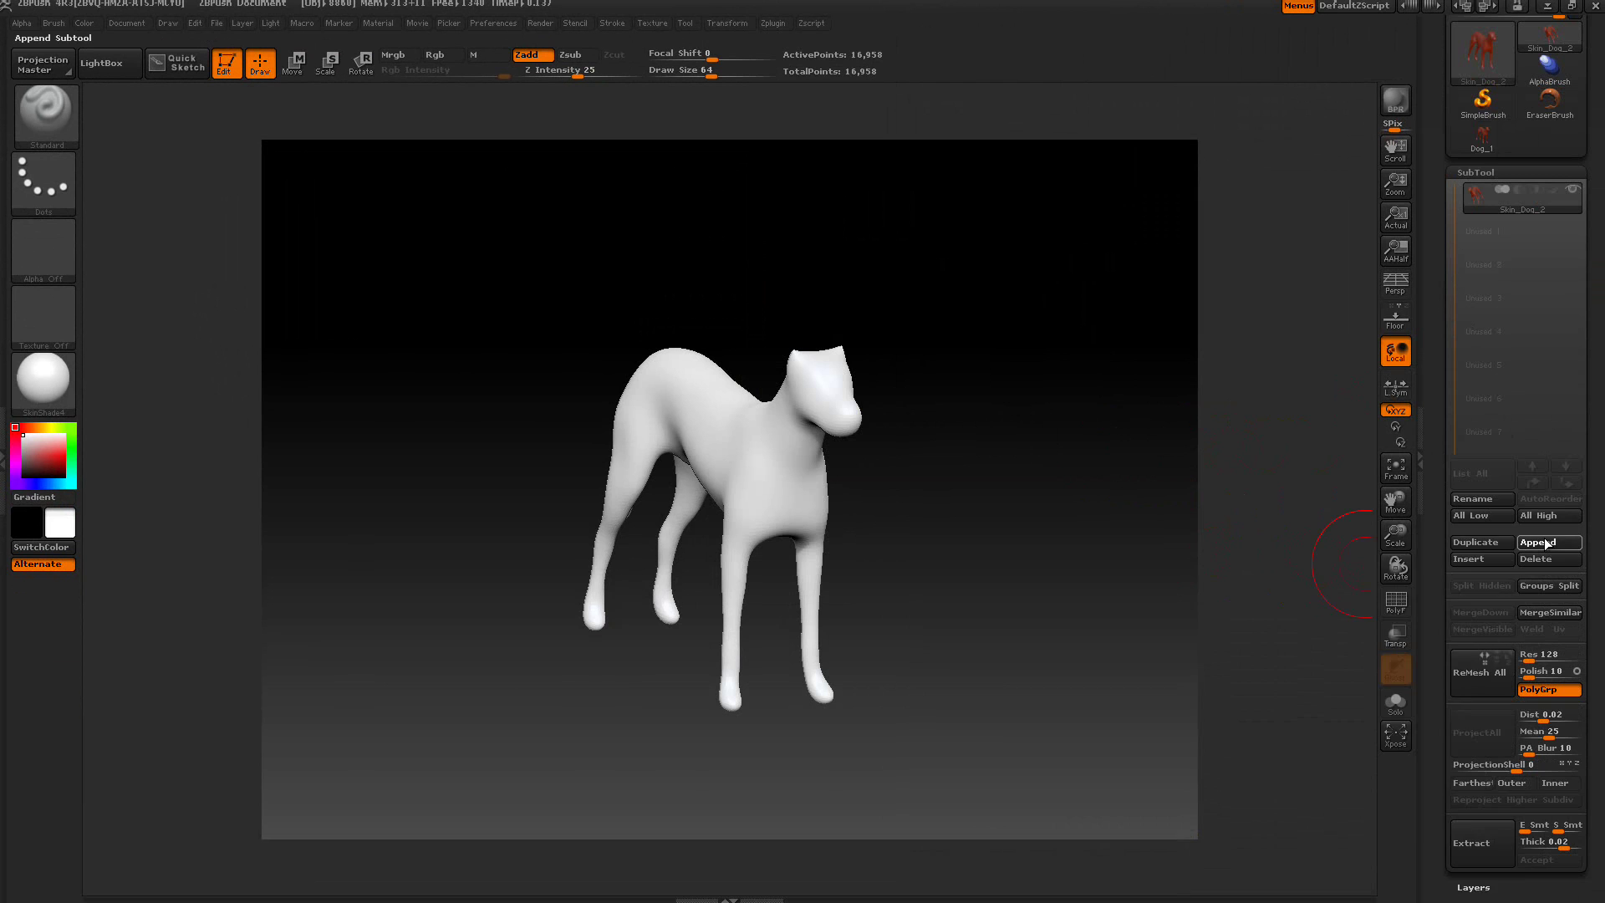
{"action": "left_click", "coordinate": [1547, 543]}
{"action": "left_click", "coordinate": [1137, 580]}
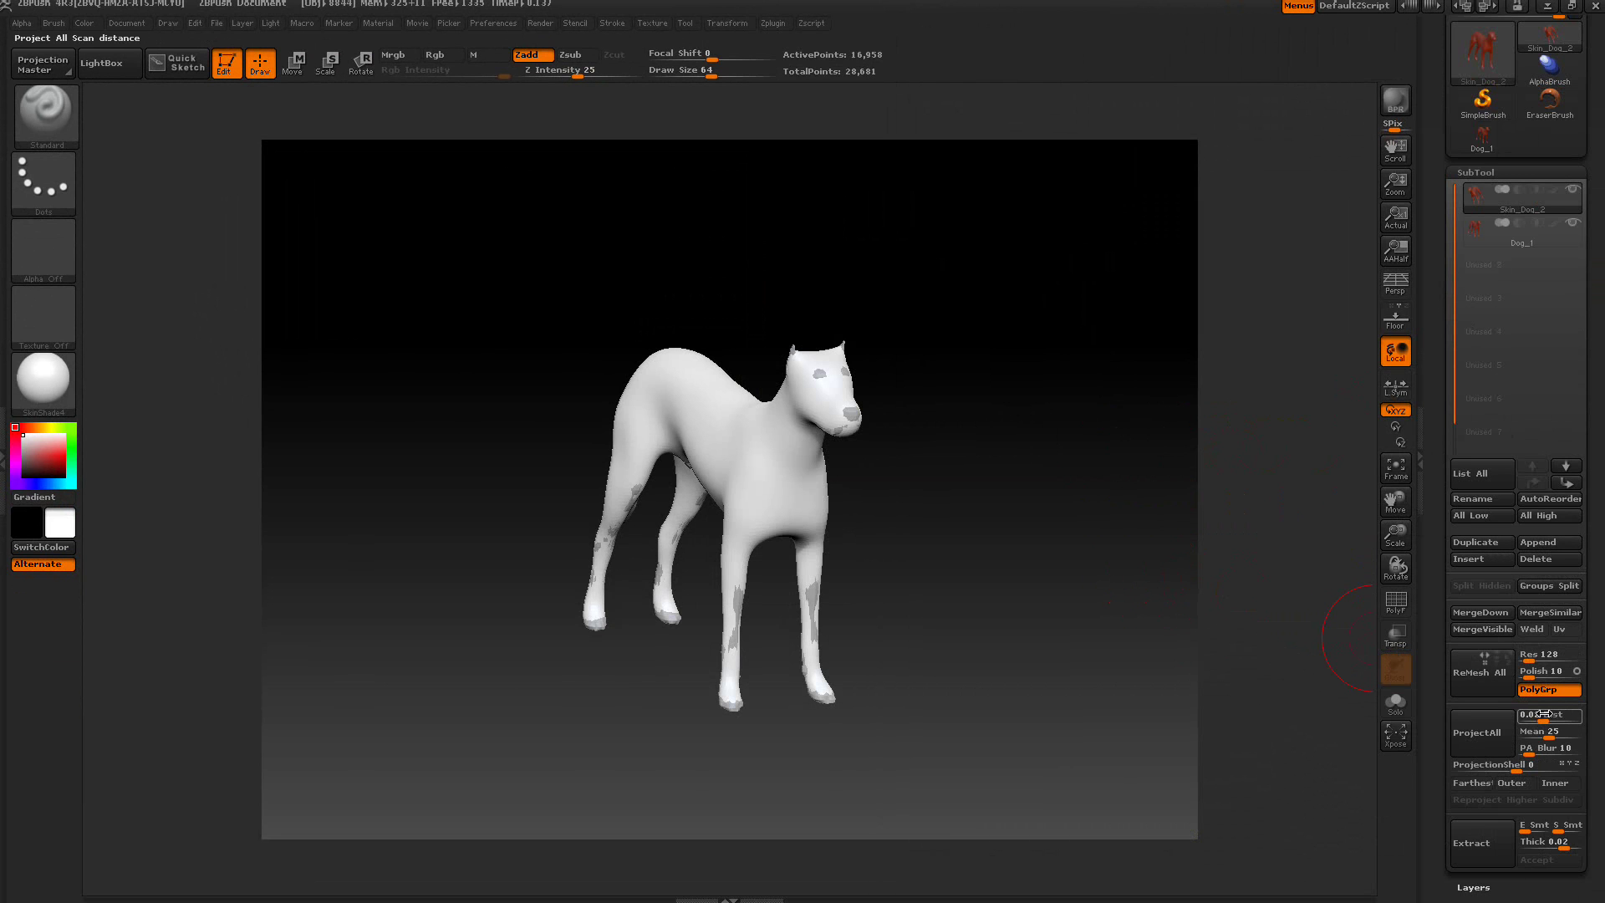
{"action": "left_click_drag", "start_coordinate": [1531, 715], "coordinate": [1573, 715]}
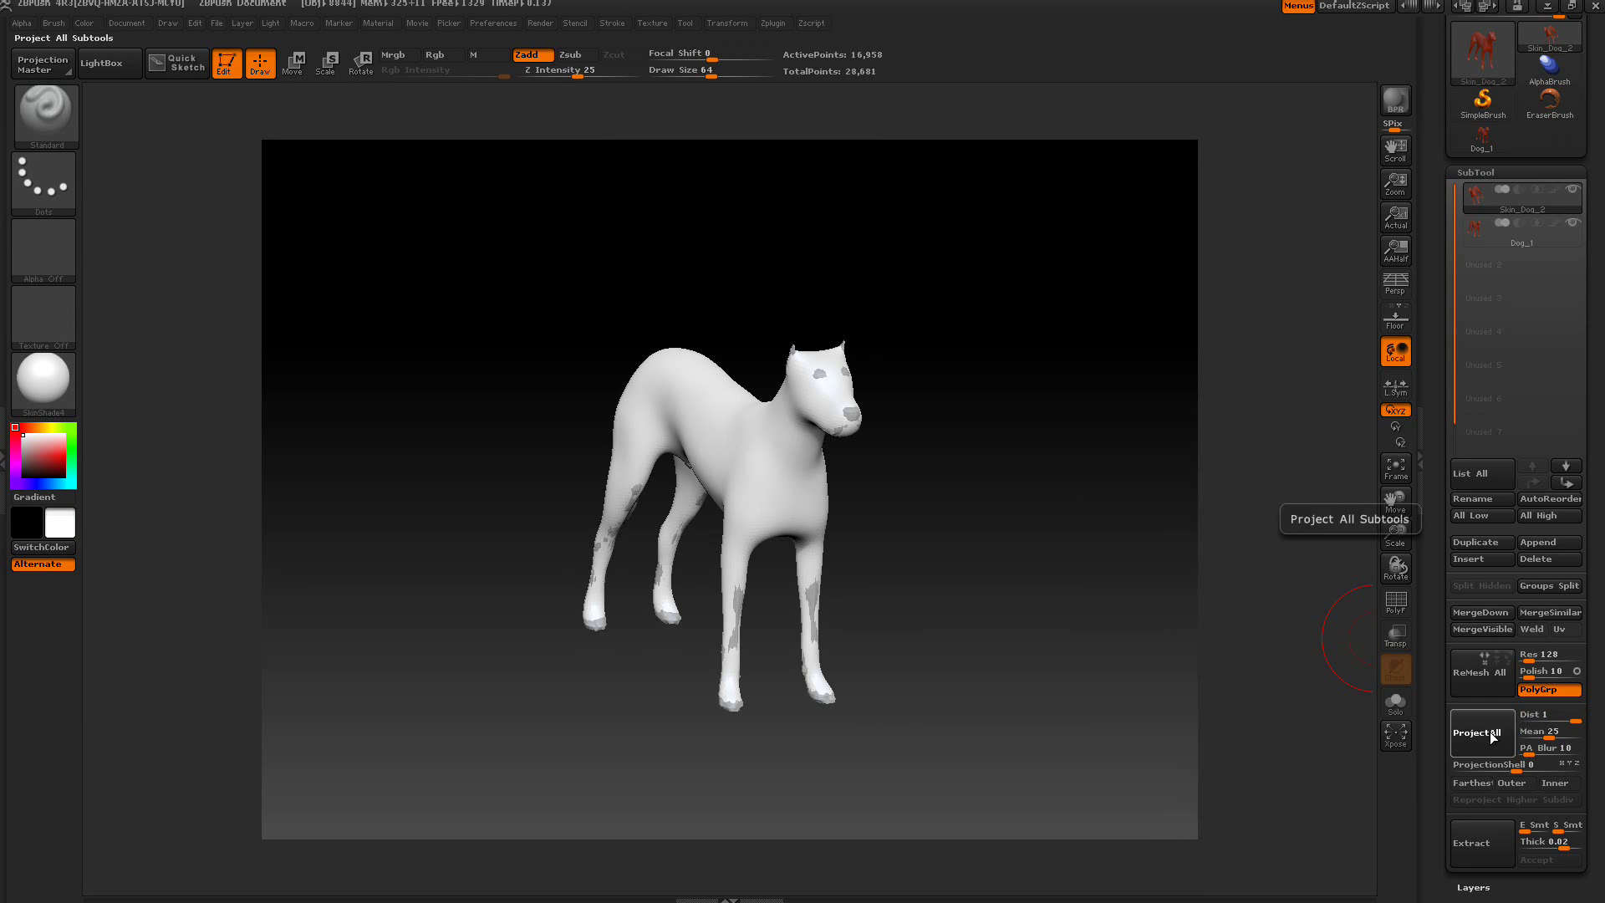
{"action": "left_click", "coordinate": [1490, 730]}
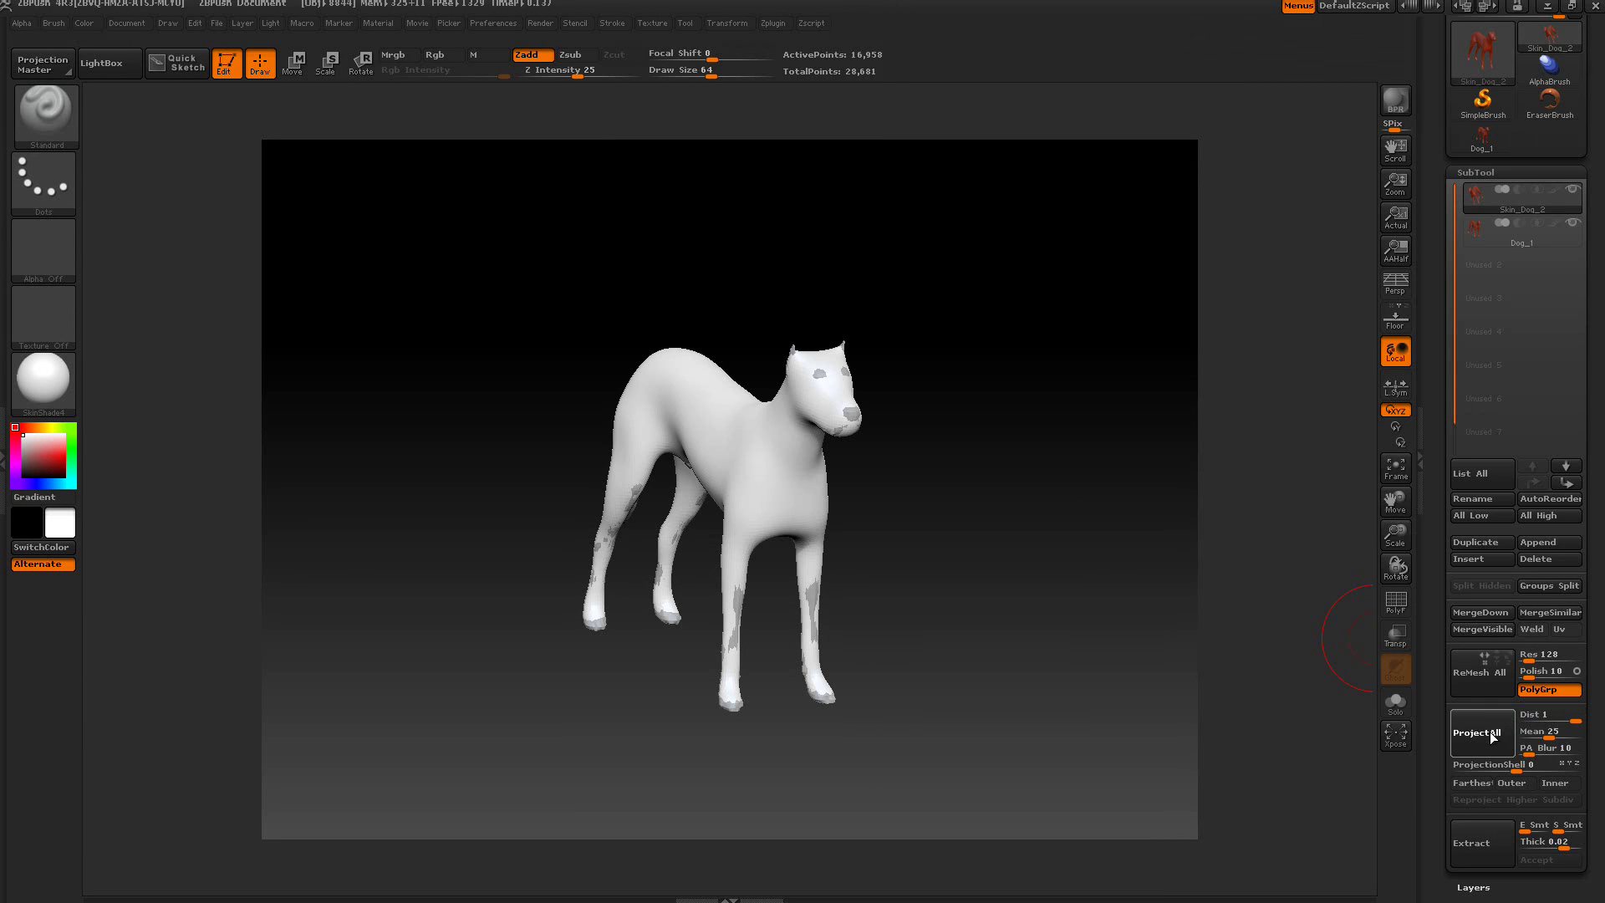
Delete the Dog_1 subtool, leaving Skin_Dog_2 as the only mesh, and inspect it
{"action": "left_click", "coordinate": [1502, 239]}
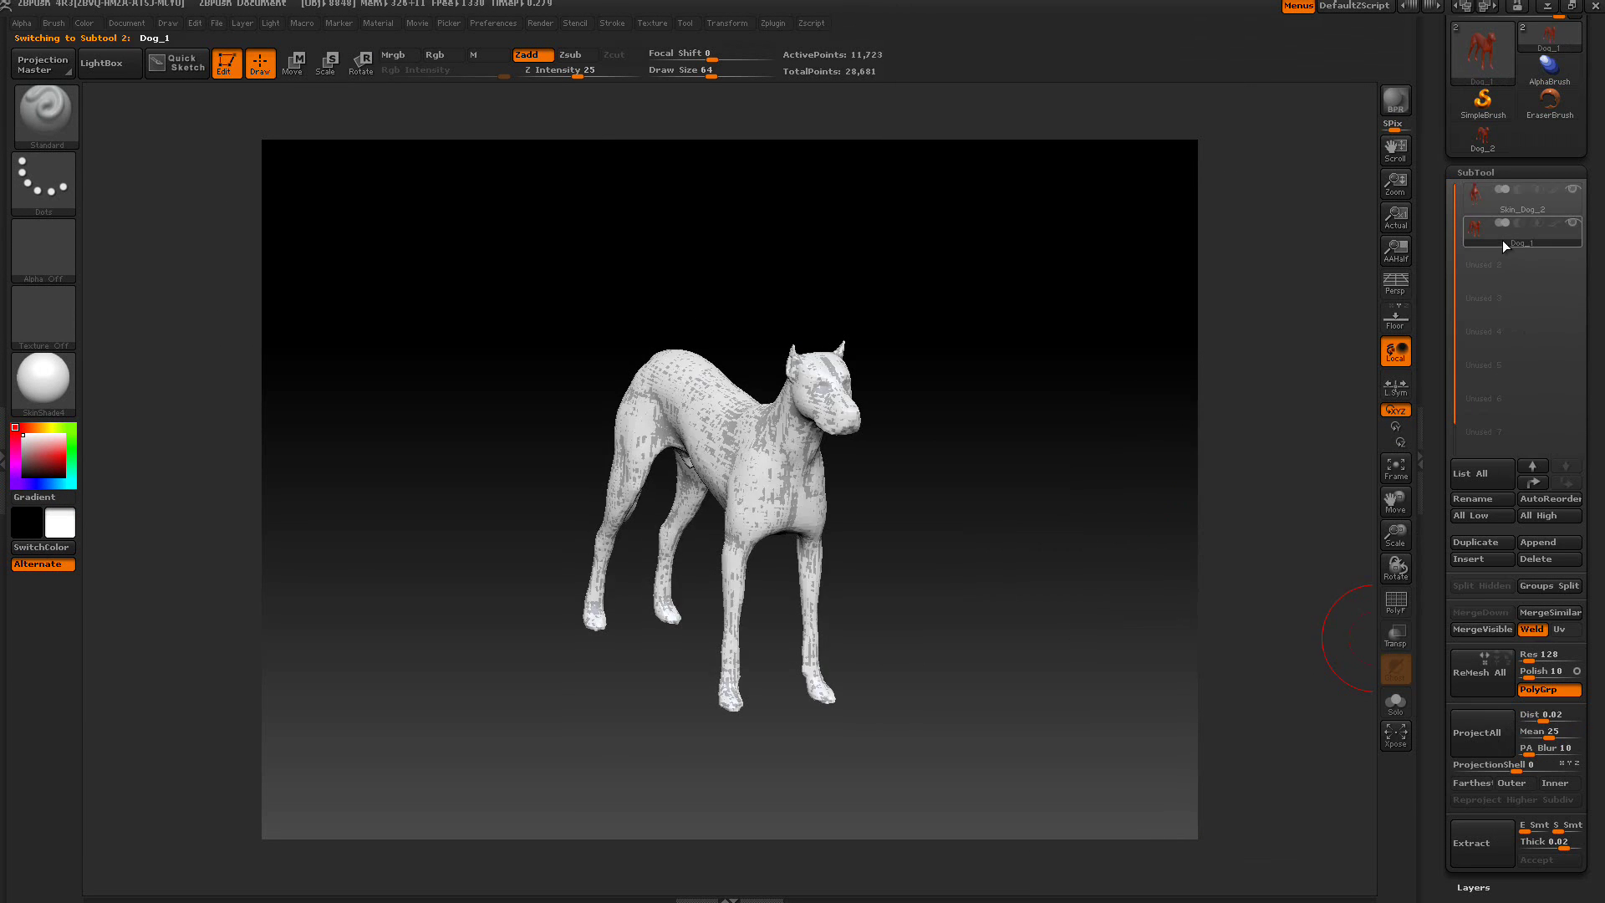
{"action": "left_click", "coordinate": [1542, 557]}
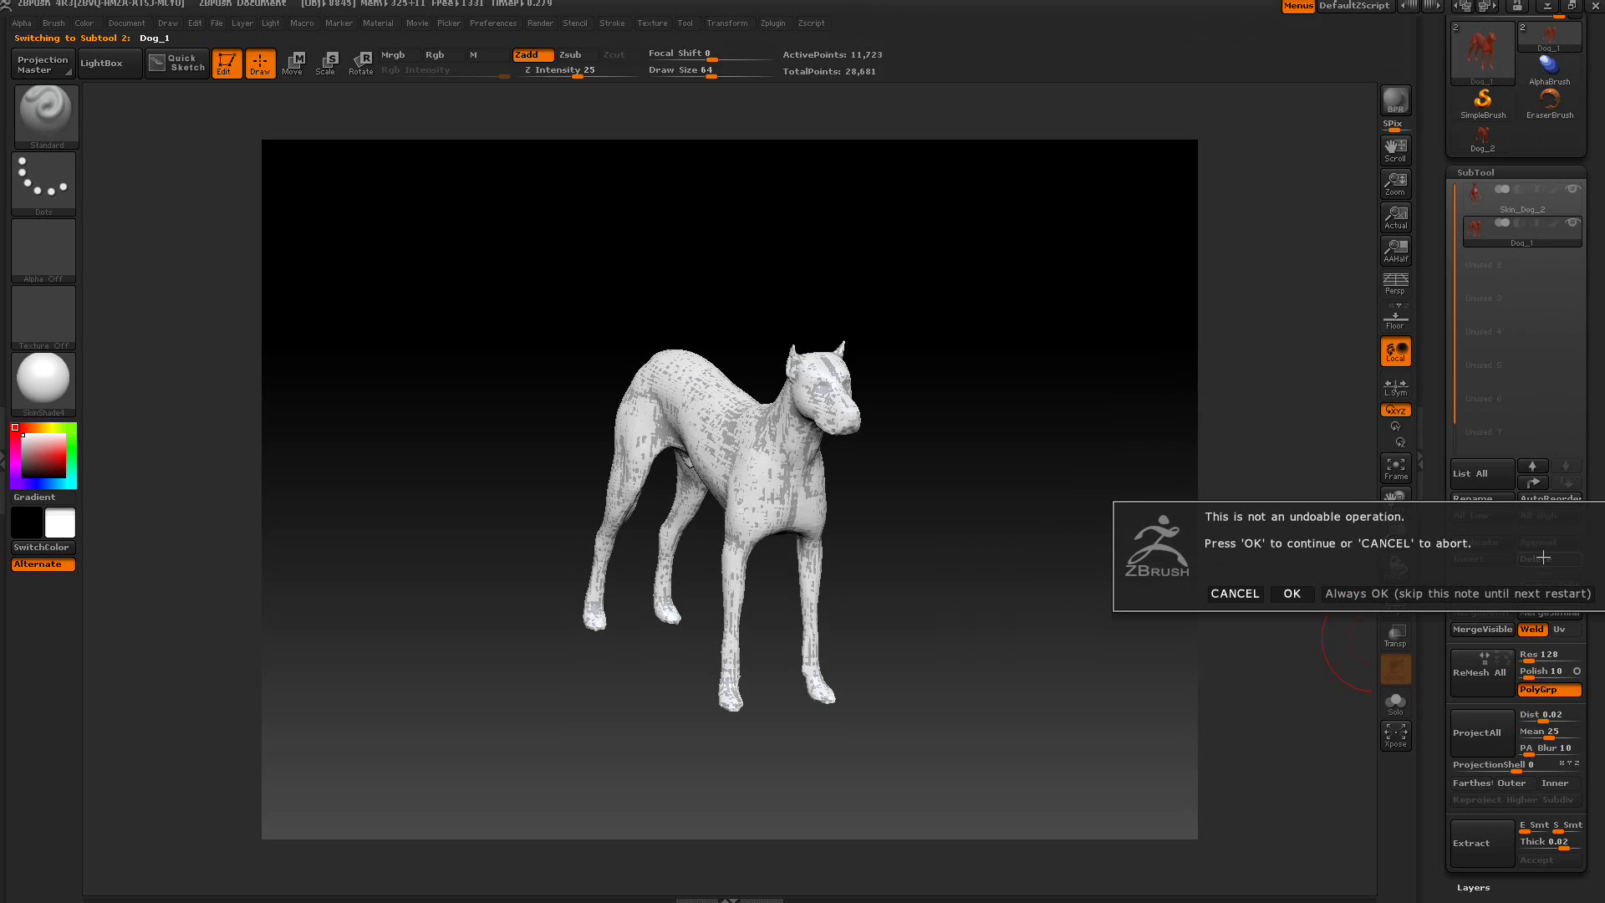
{"action": "left_click", "coordinate": [1436, 594]}
{"action": "mouse_move", "coordinate": [1059, 419]}
{"action": "left_mouse_down"}
{"action": "mouse_move", "coordinate": [1035, 412]}
{"action": "mouse_move", "coordinate": [1049, 406]}
{"action": "left_mouse_up"}
{"action": "left_click_drag", "start_coordinate": [1108, 474], "coordinate": [950, 437]}
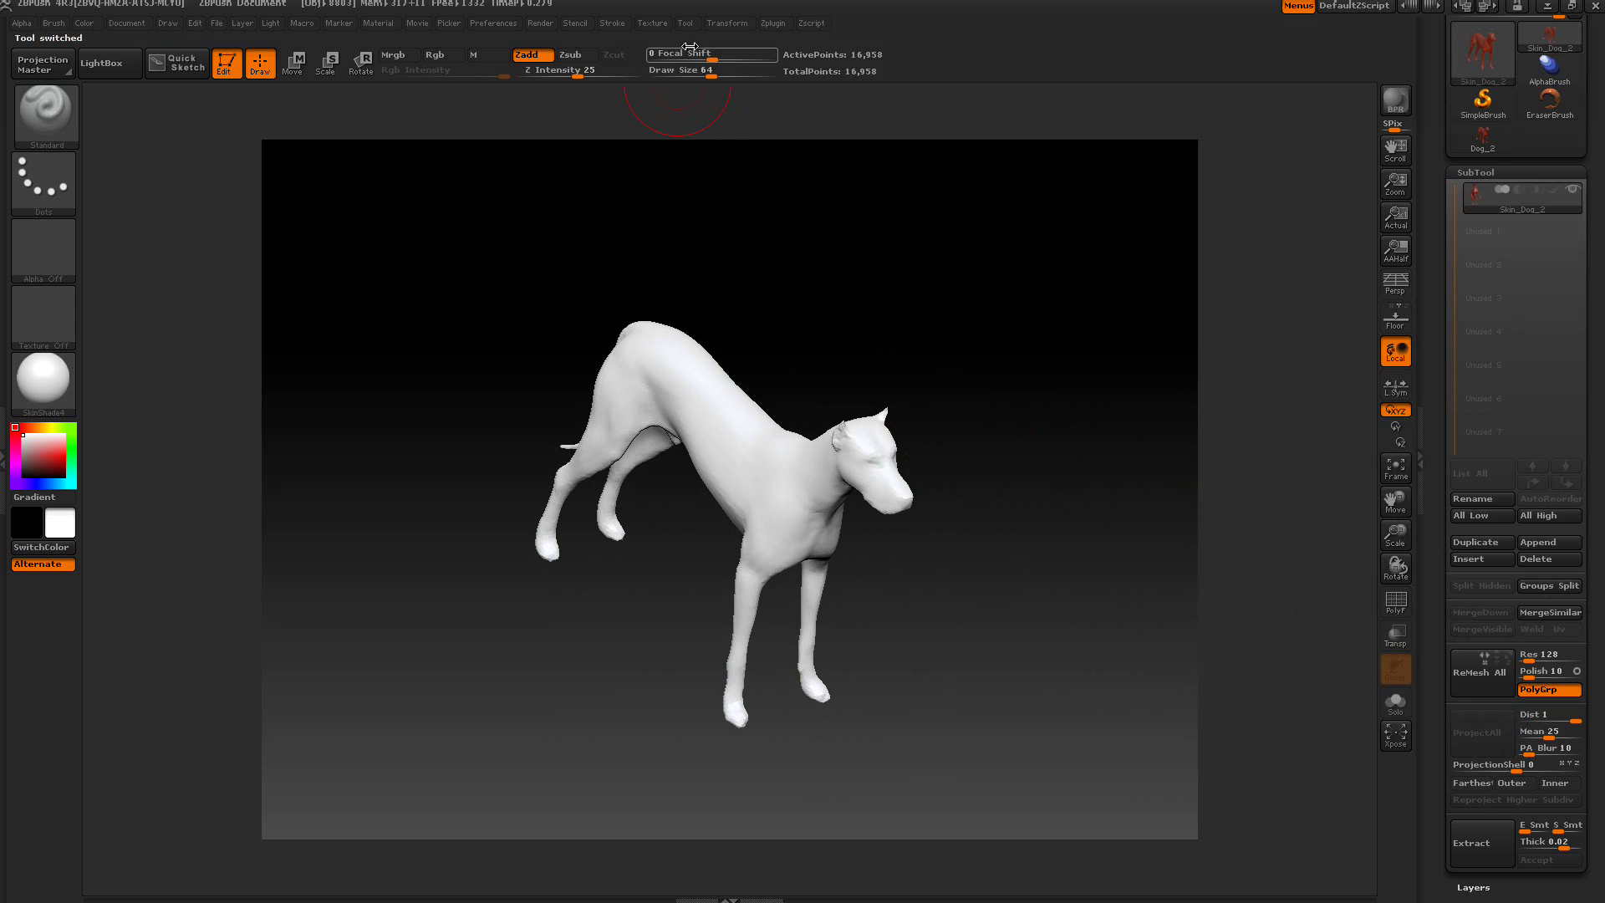
Delete and recompute posable symmetry on Skin_Dog_2, then view the dog from the front
{"action": "left_click", "coordinate": [725, 24]}
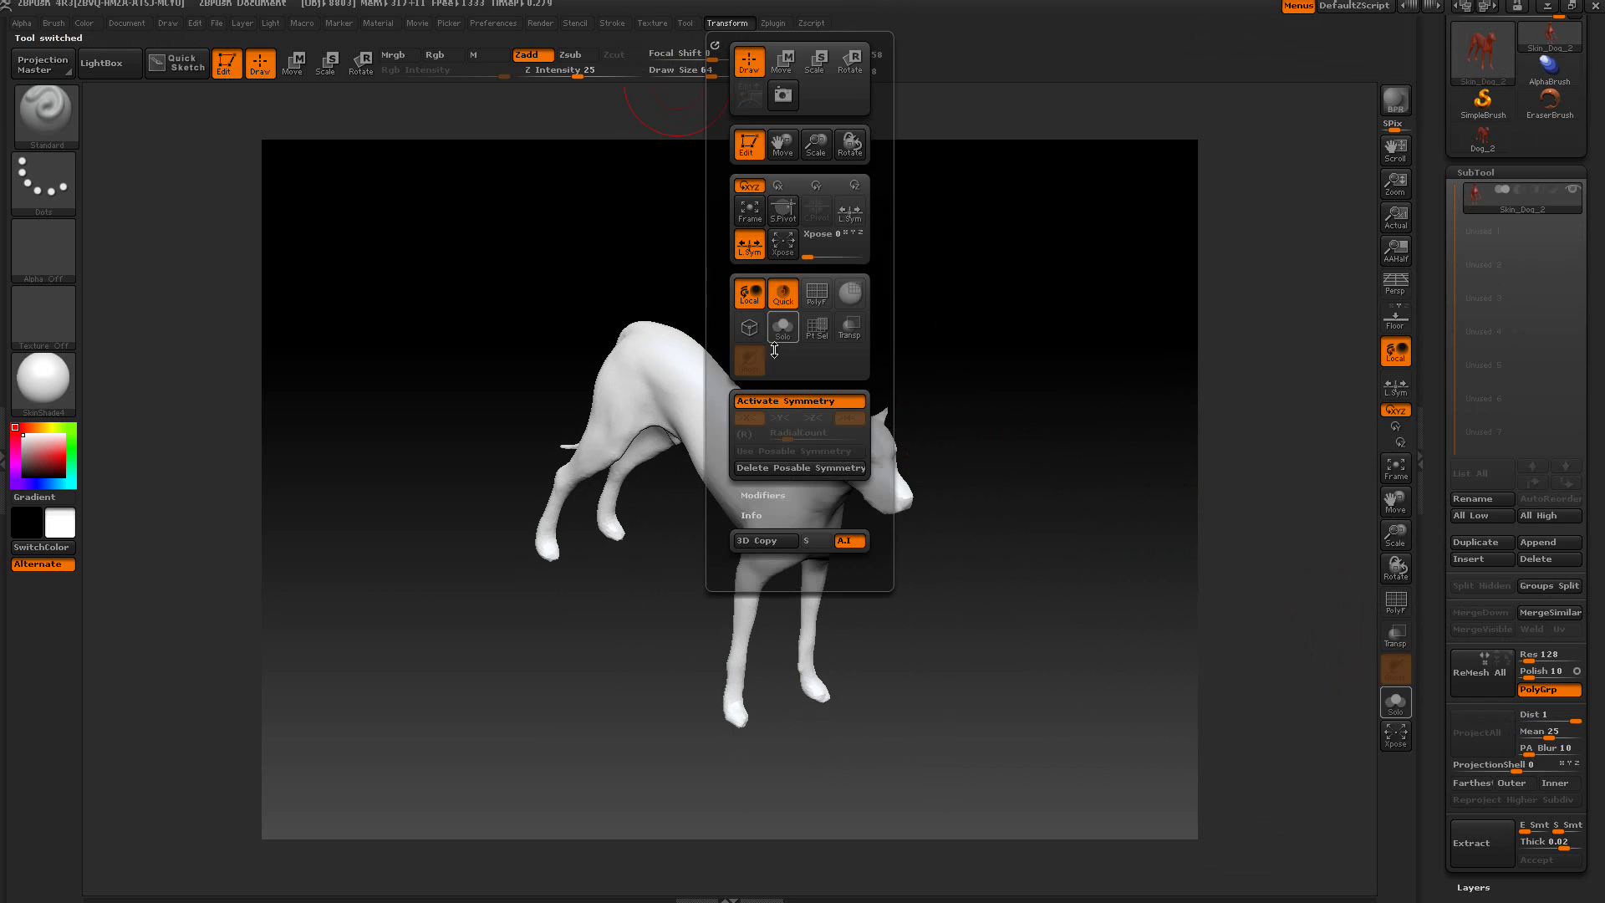
{"action": "left_click", "coordinate": [799, 468]}
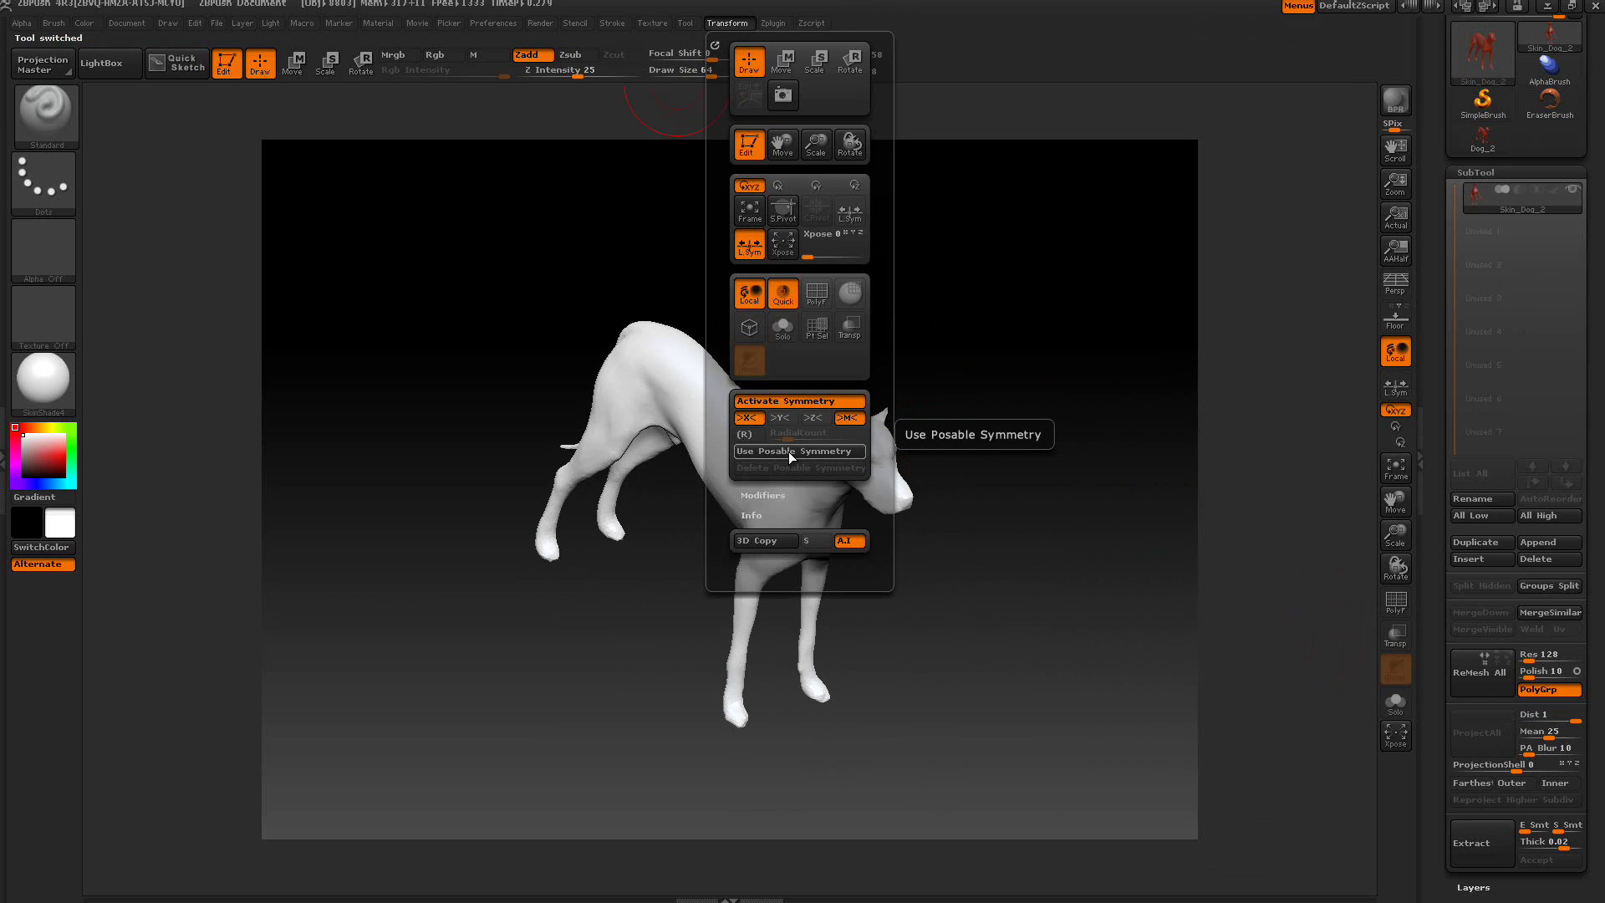
{"action": "left_click", "coordinate": [789, 451]}
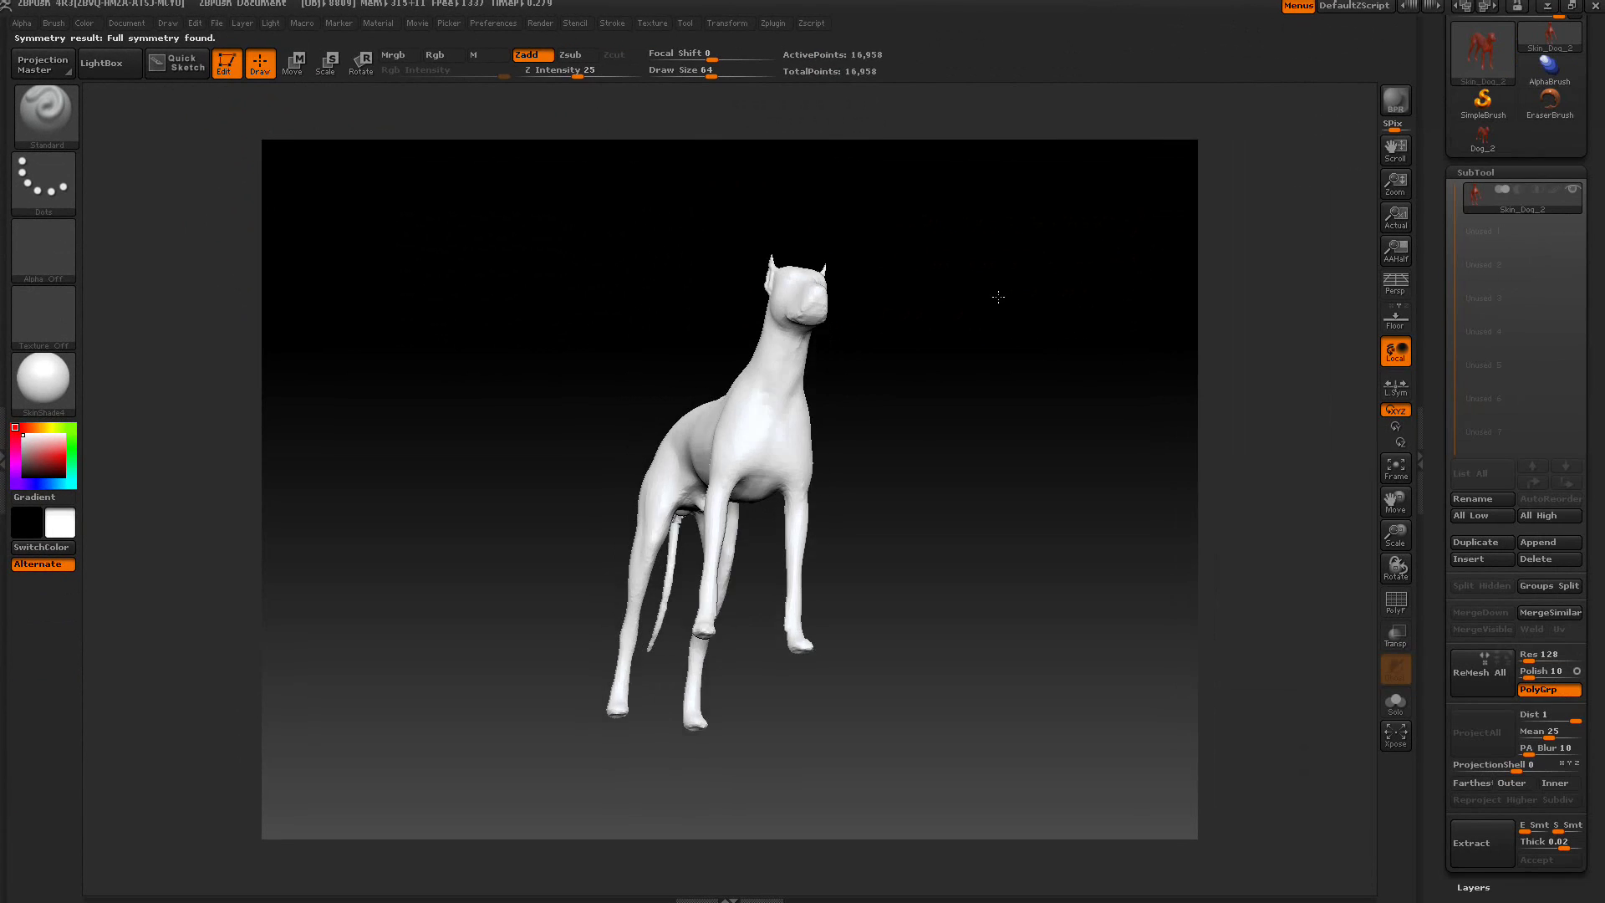
{"action": "left_click_drag", "start_coordinate": [998, 296], "coordinate": [992, 355]}
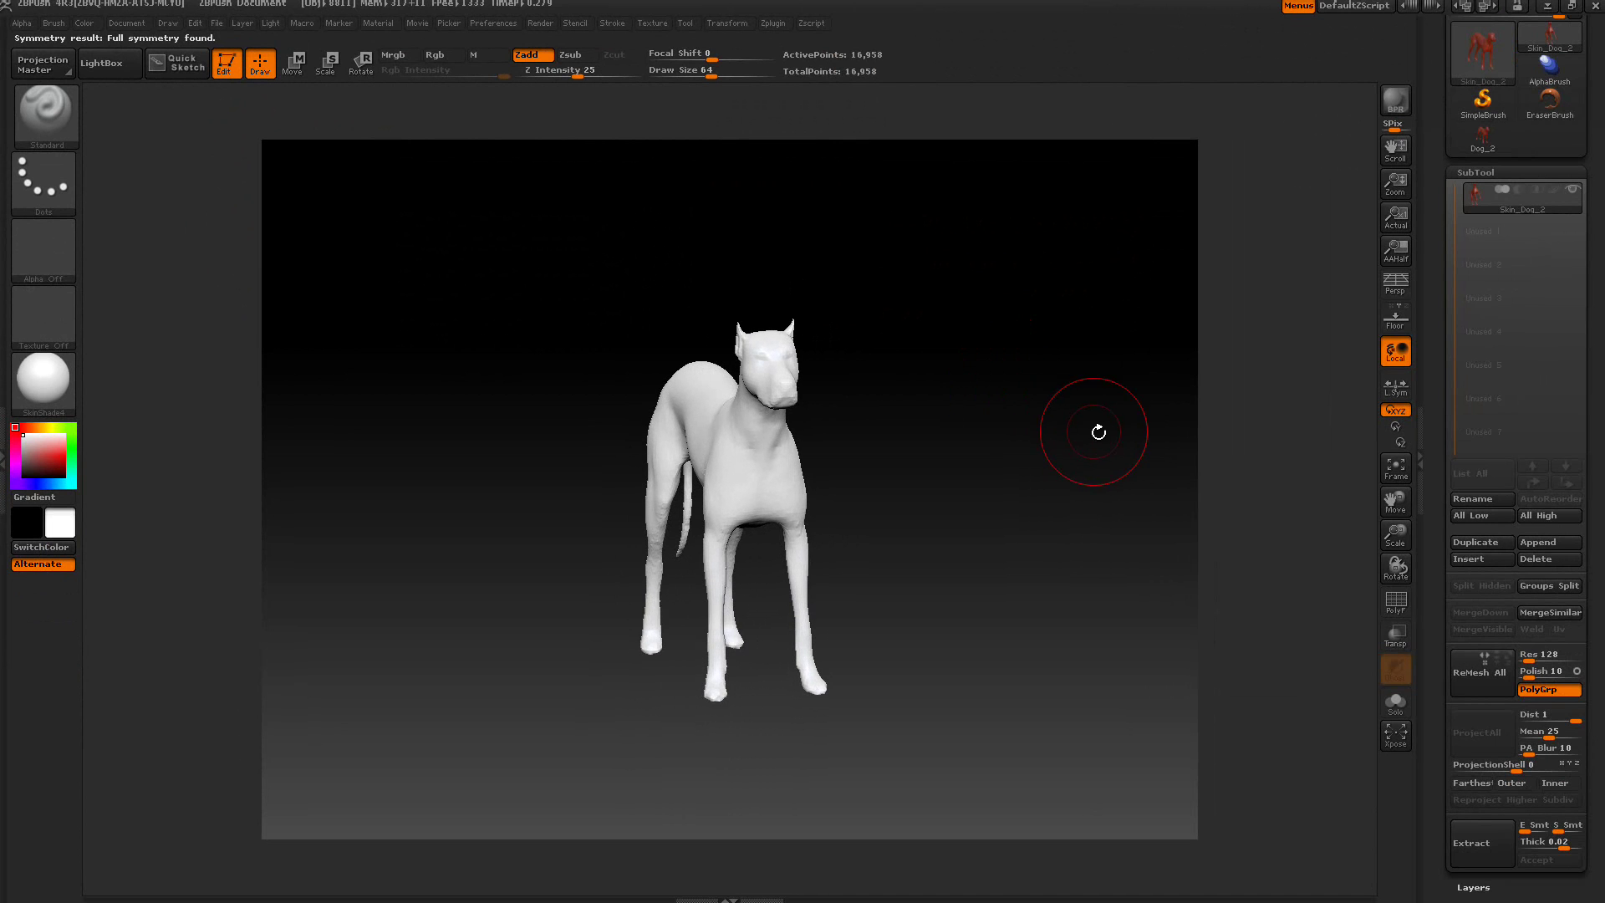
{"action": "left_click_drag", "start_coordinate": [1107, 540], "coordinate": [1066, 524]}
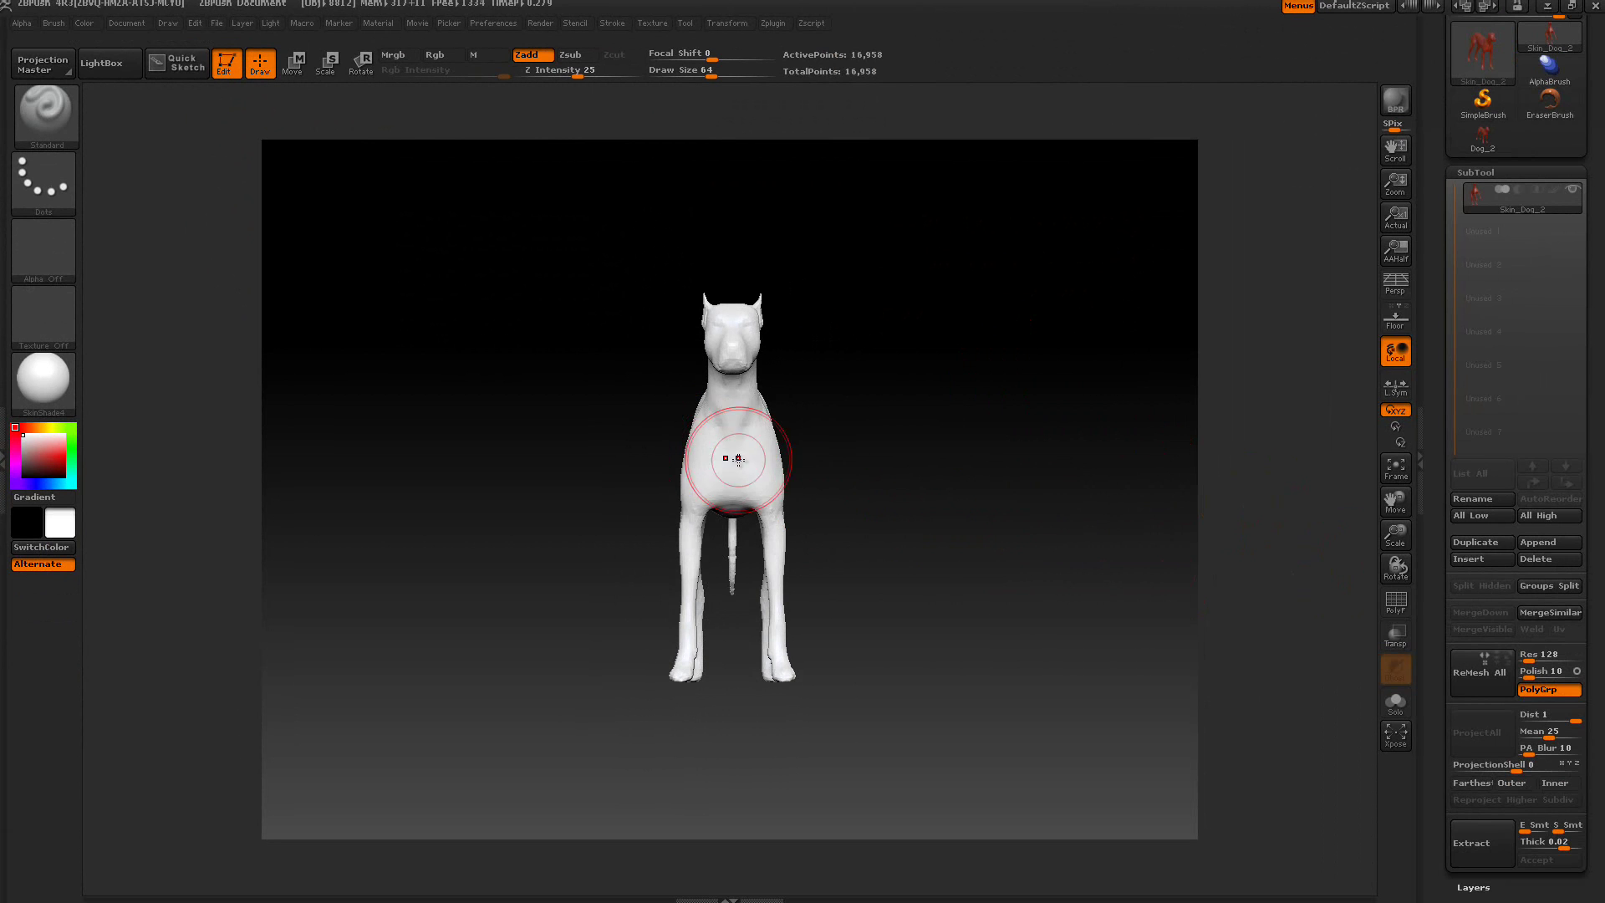
Switch to the Move brush and pull the dog's chest outward evenly on both sides
{"action": "left_click", "coordinate": [58, 109]}
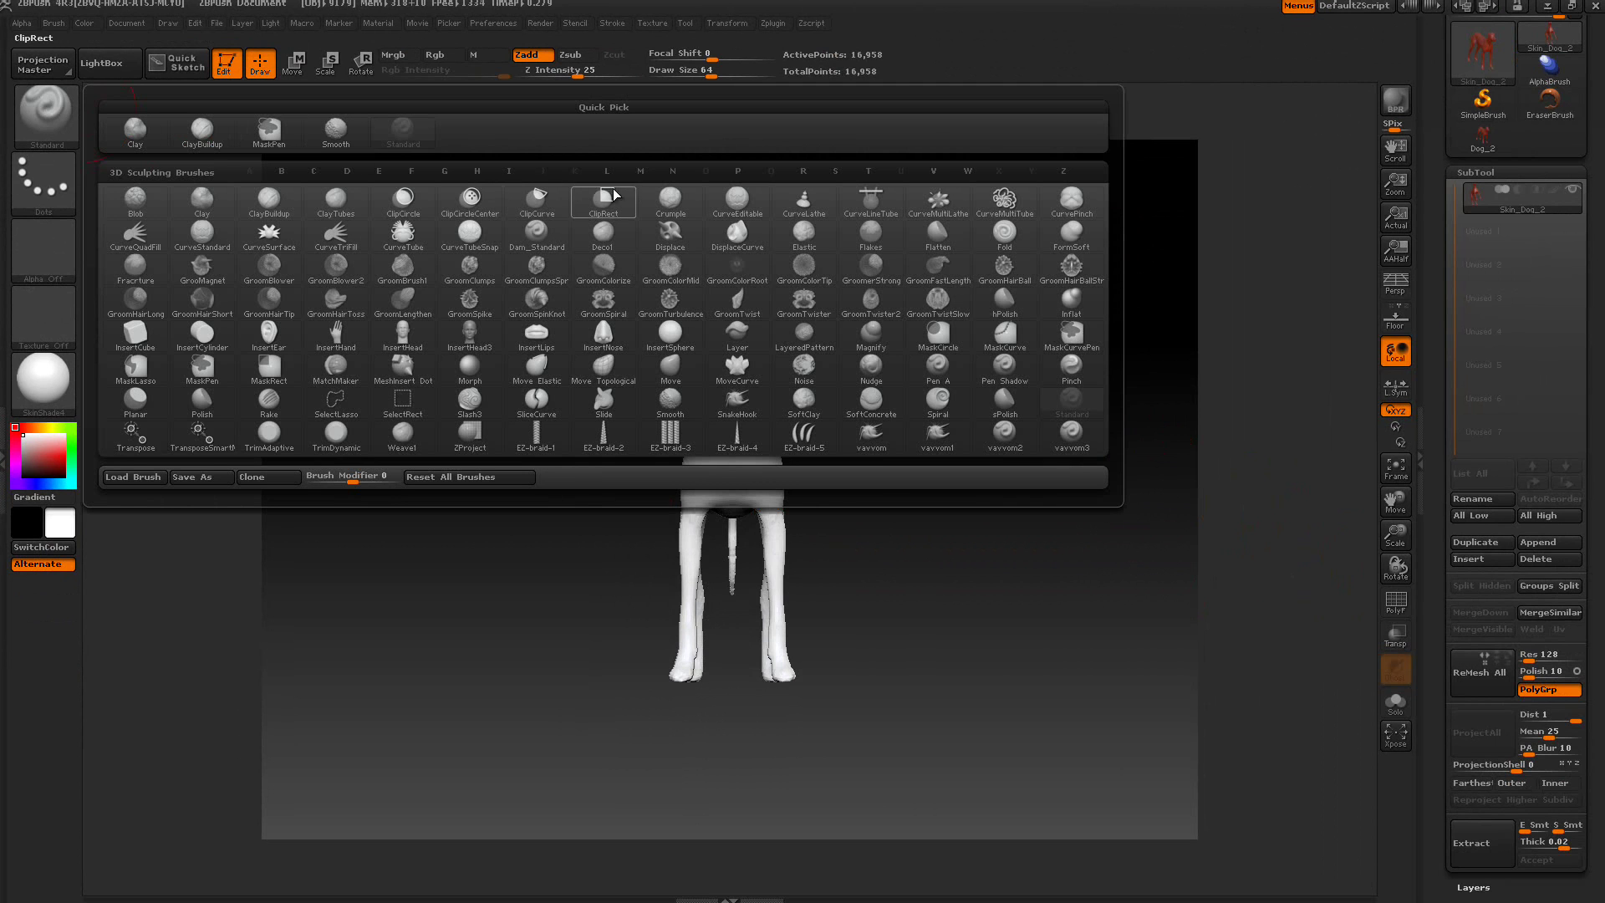
{"action": "left_click", "coordinate": [639, 174]}
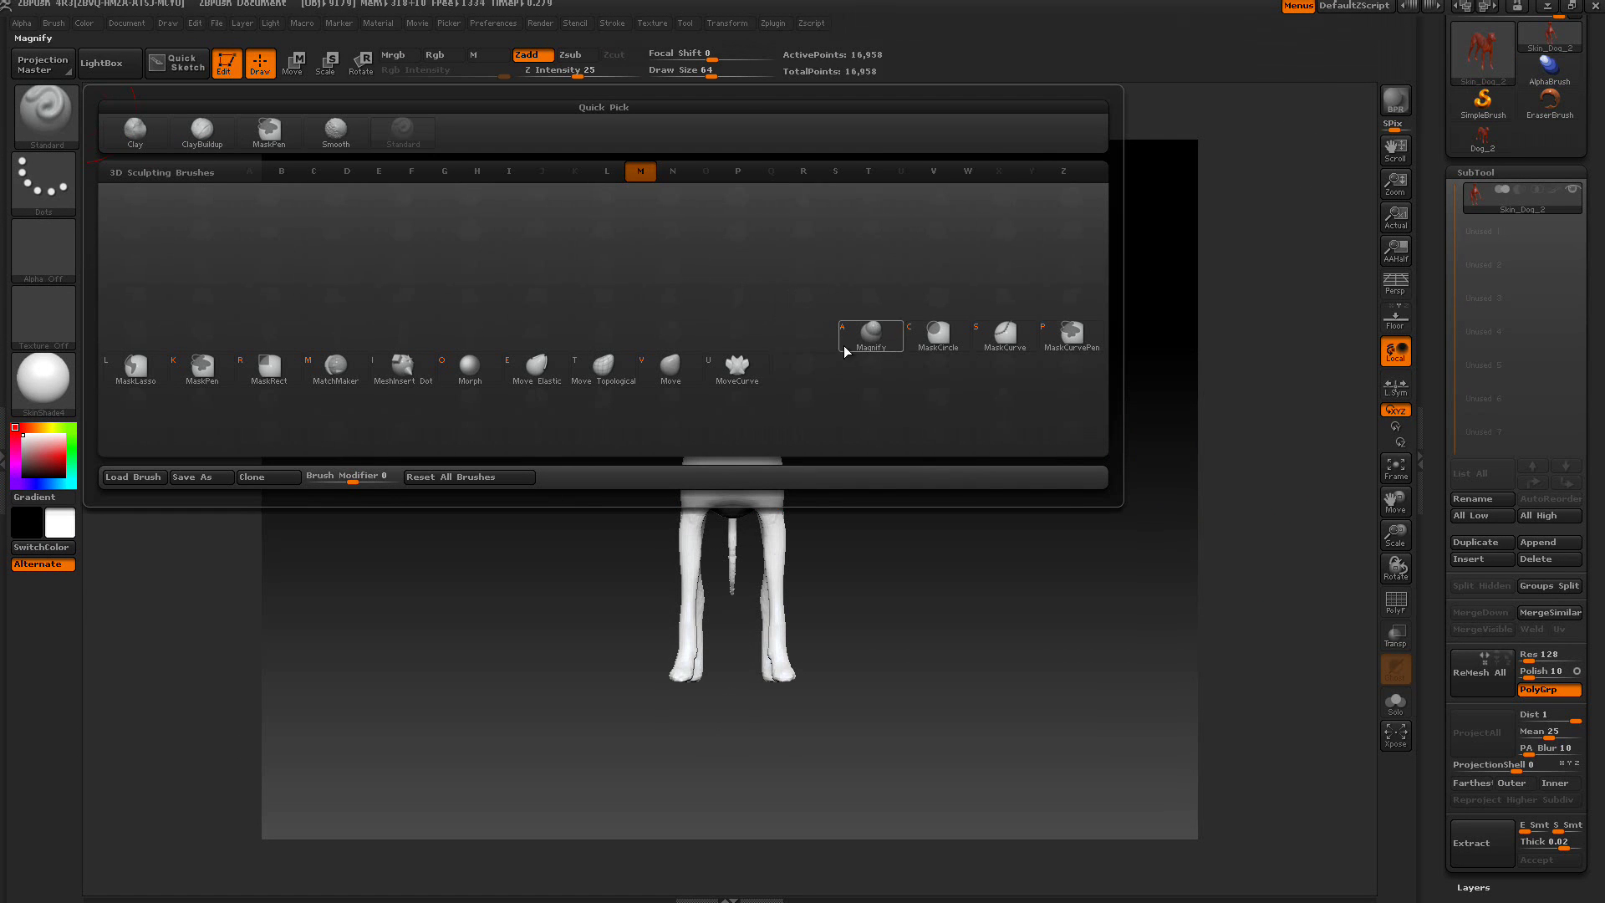
{"action": "left_click", "coordinate": [673, 366]}
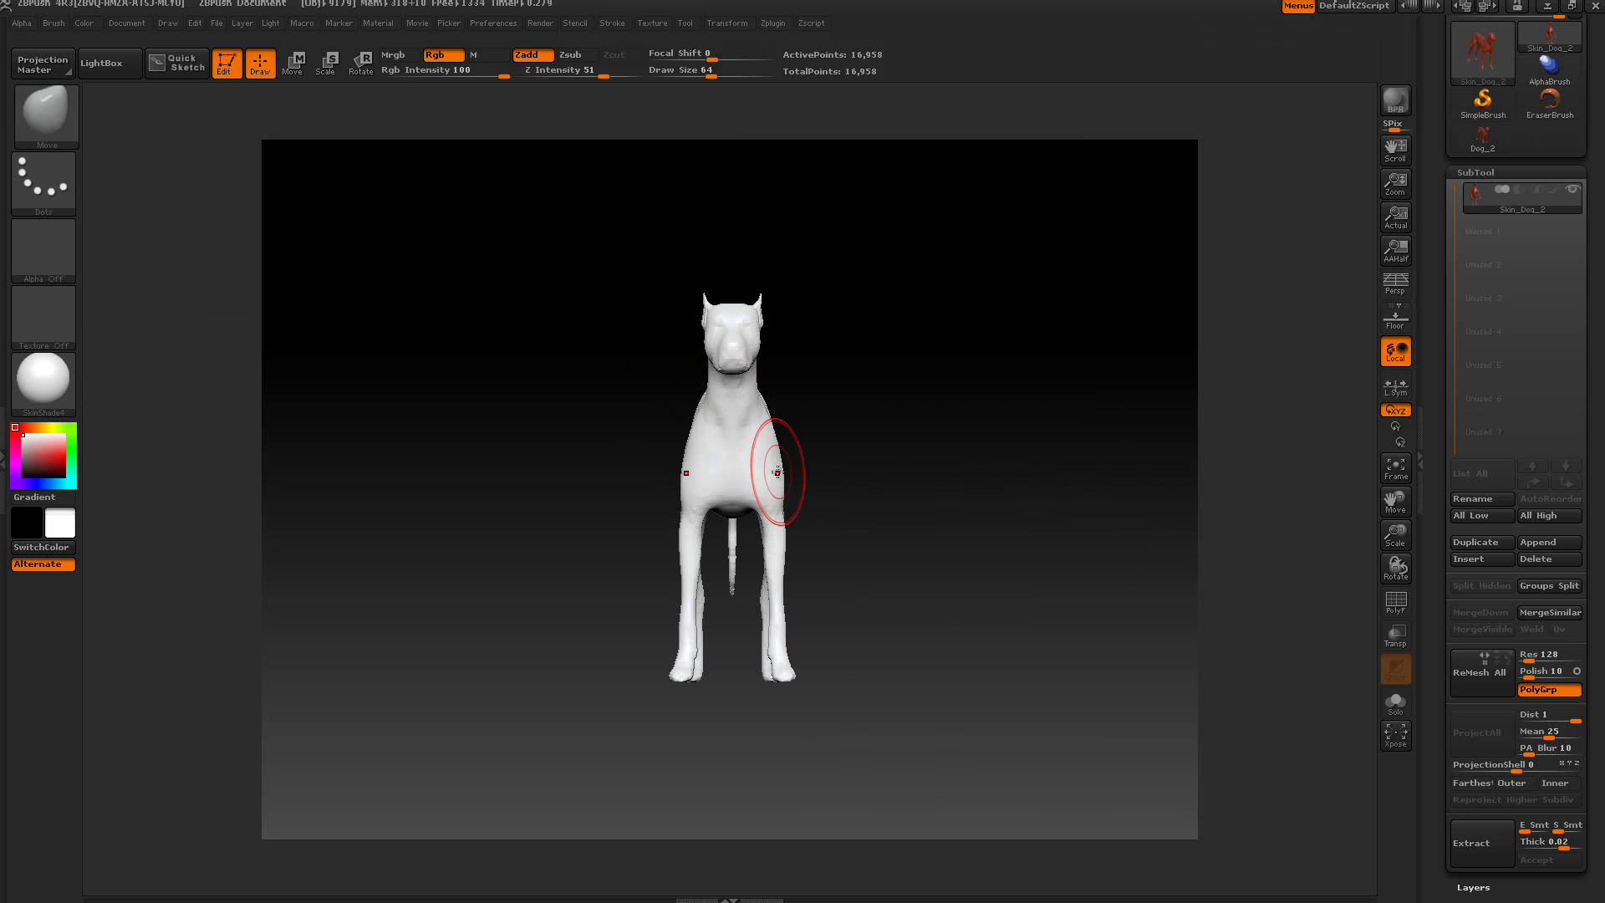
{"action": "left_click_drag", "start_coordinate": [783, 472], "coordinate": [872, 471]}
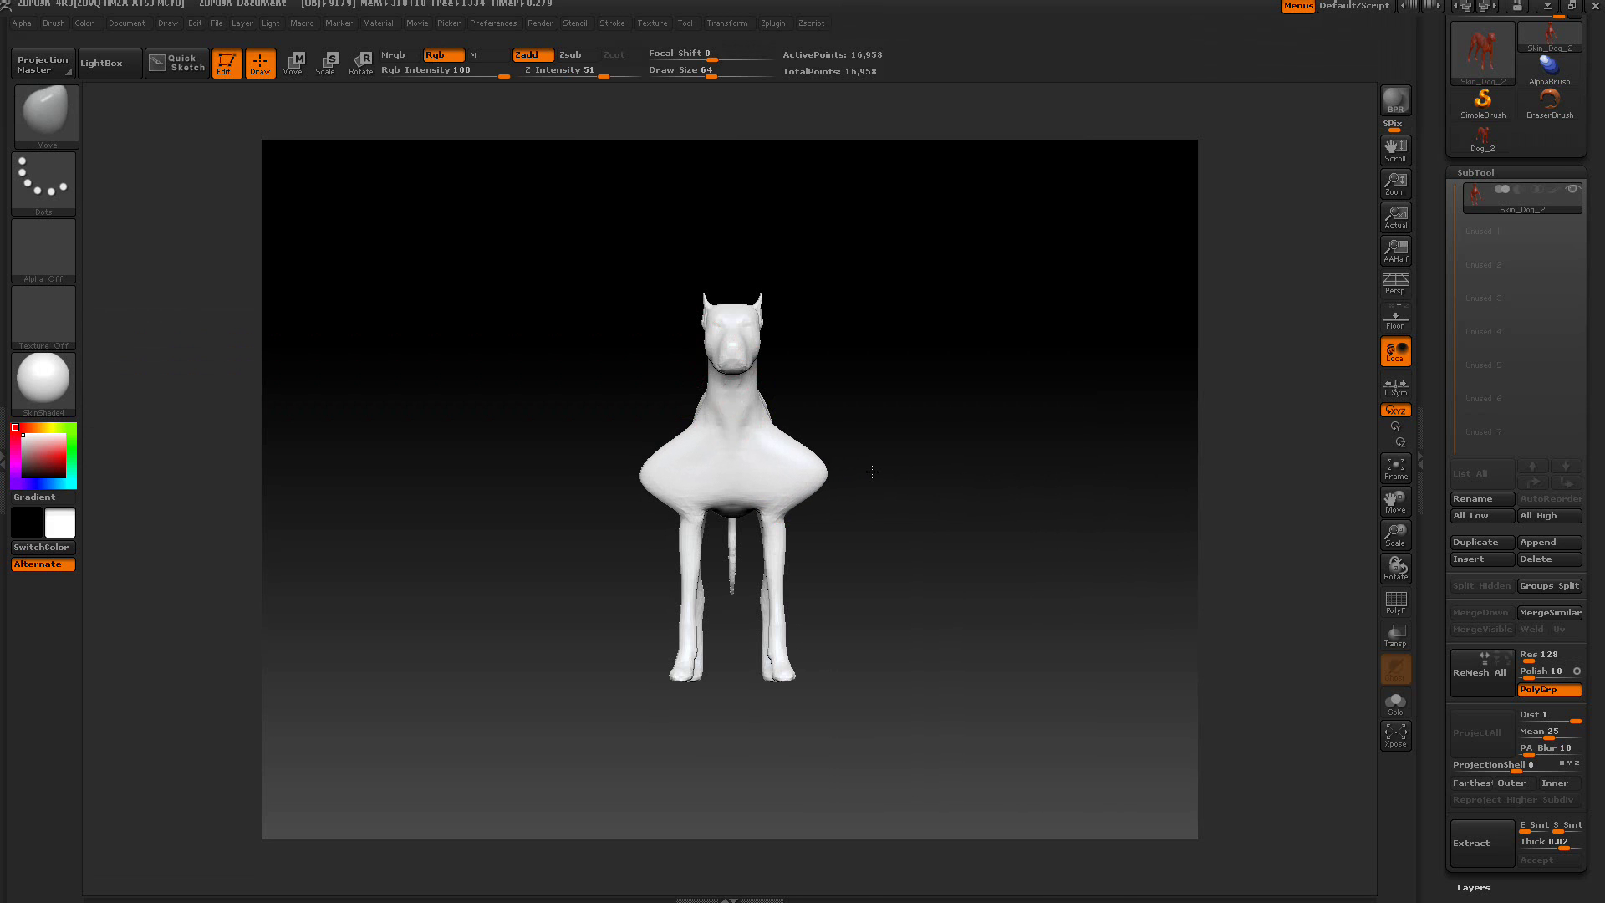
{"action": "left_click_drag", "start_coordinate": [917, 323], "coordinate": [893, 448]}
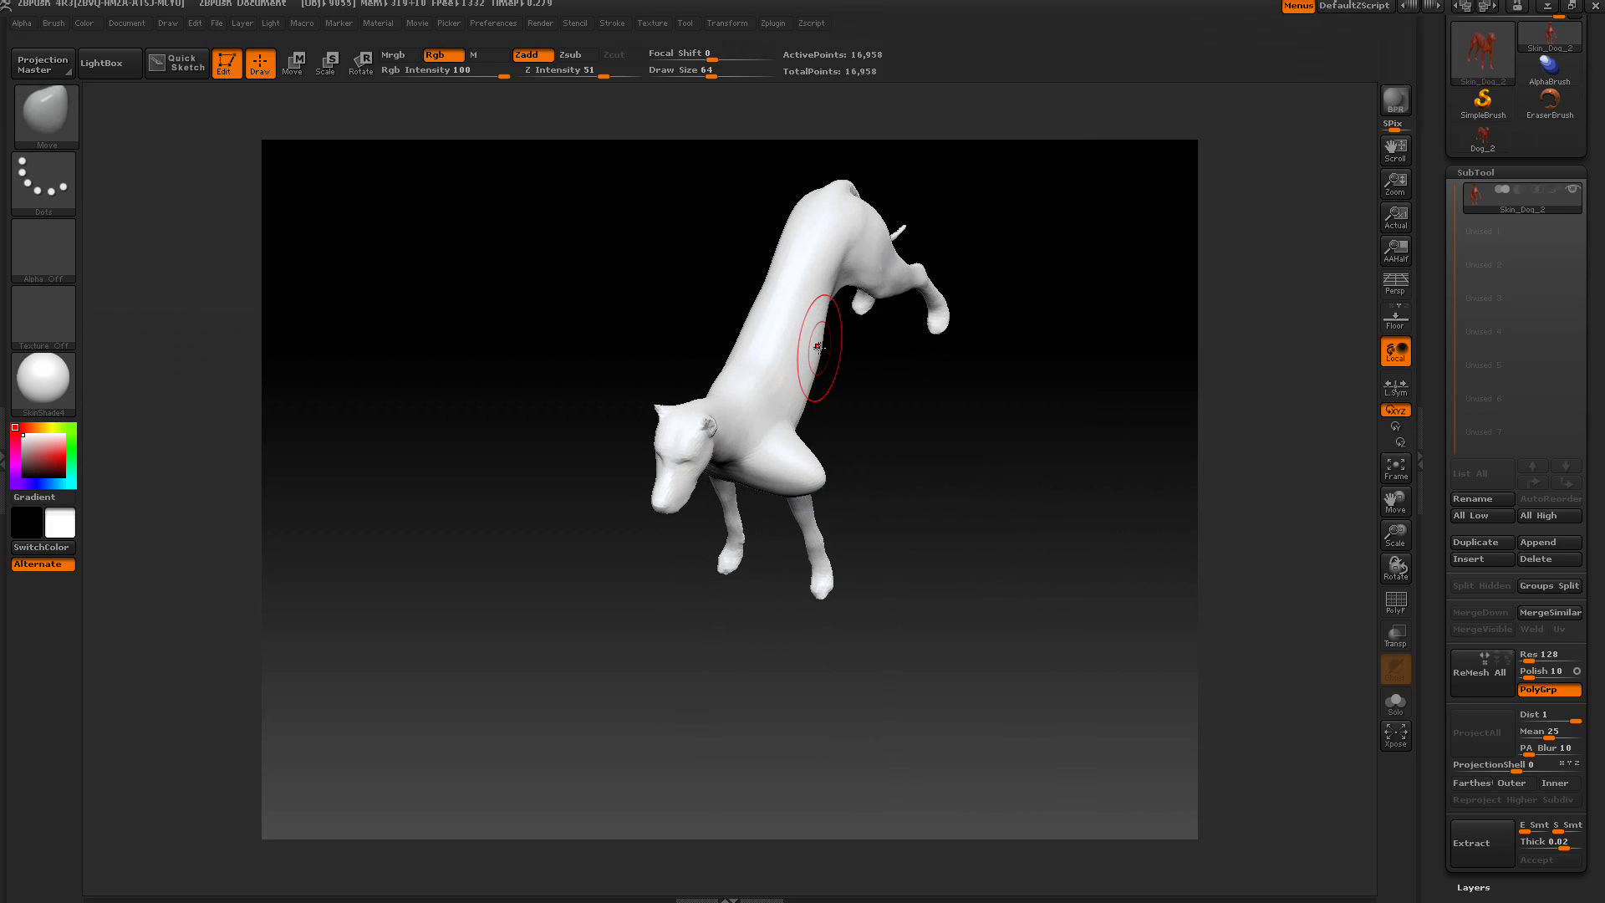
Pull a test bulge from the dog's side with Move, then Shift-smooth it back into the body
{"action": "left_click_drag", "start_coordinate": [917, 405], "coordinate": [921, 446]}
{"action": "left_click_drag", "start_coordinate": [824, 359], "coordinate": [836, 351]}
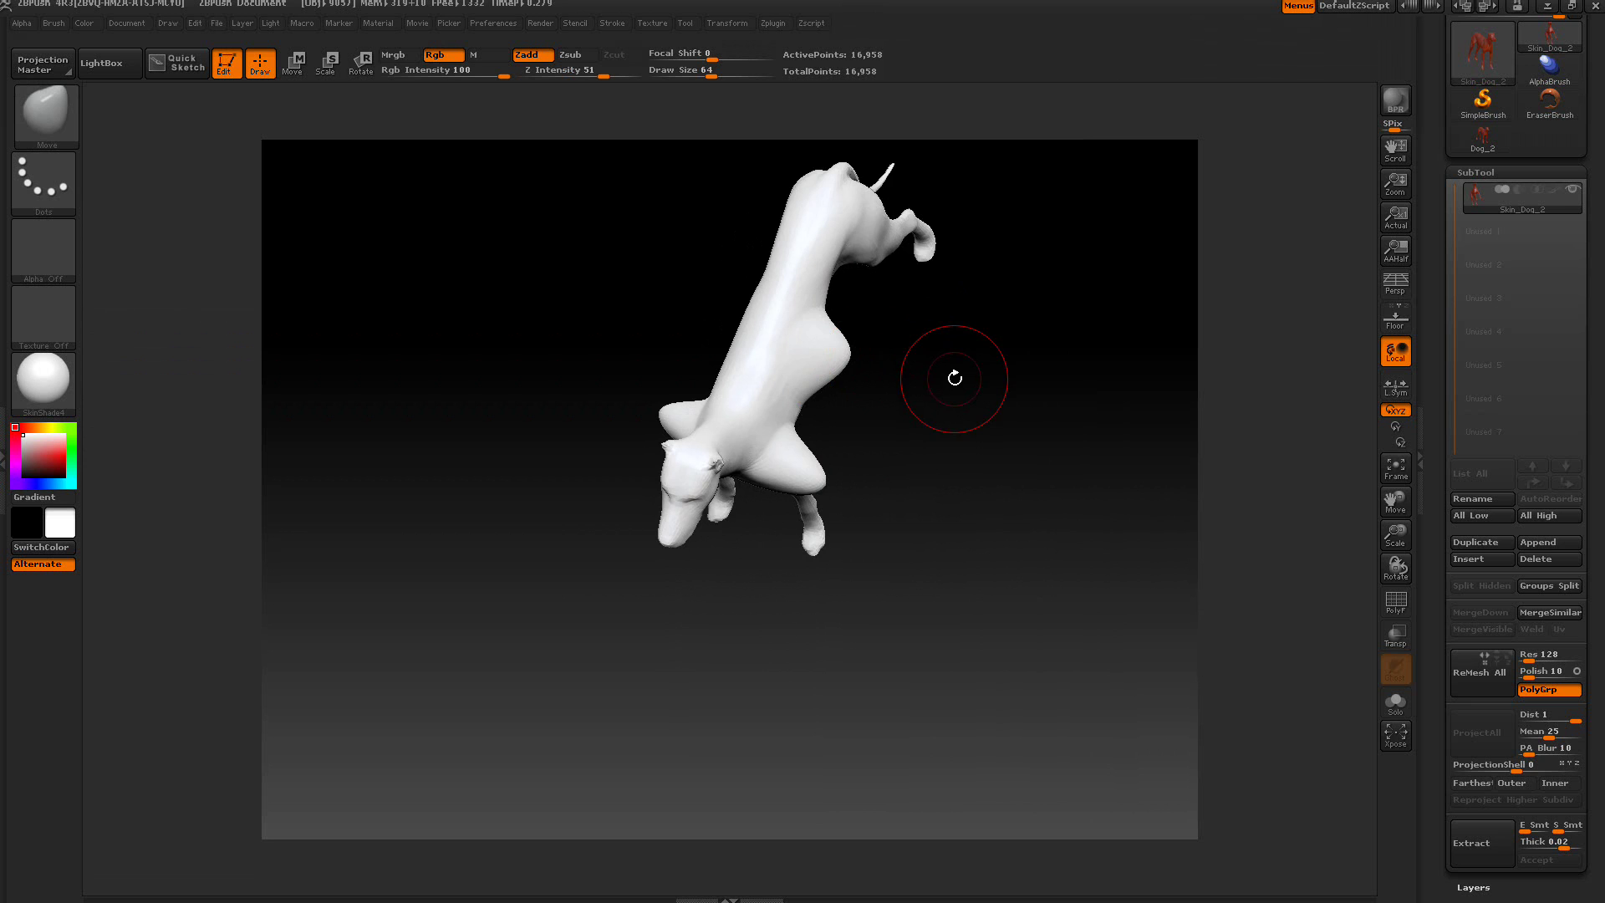
{"action": "left_click_drag", "start_coordinate": [957, 382], "coordinate": [992, 412]}
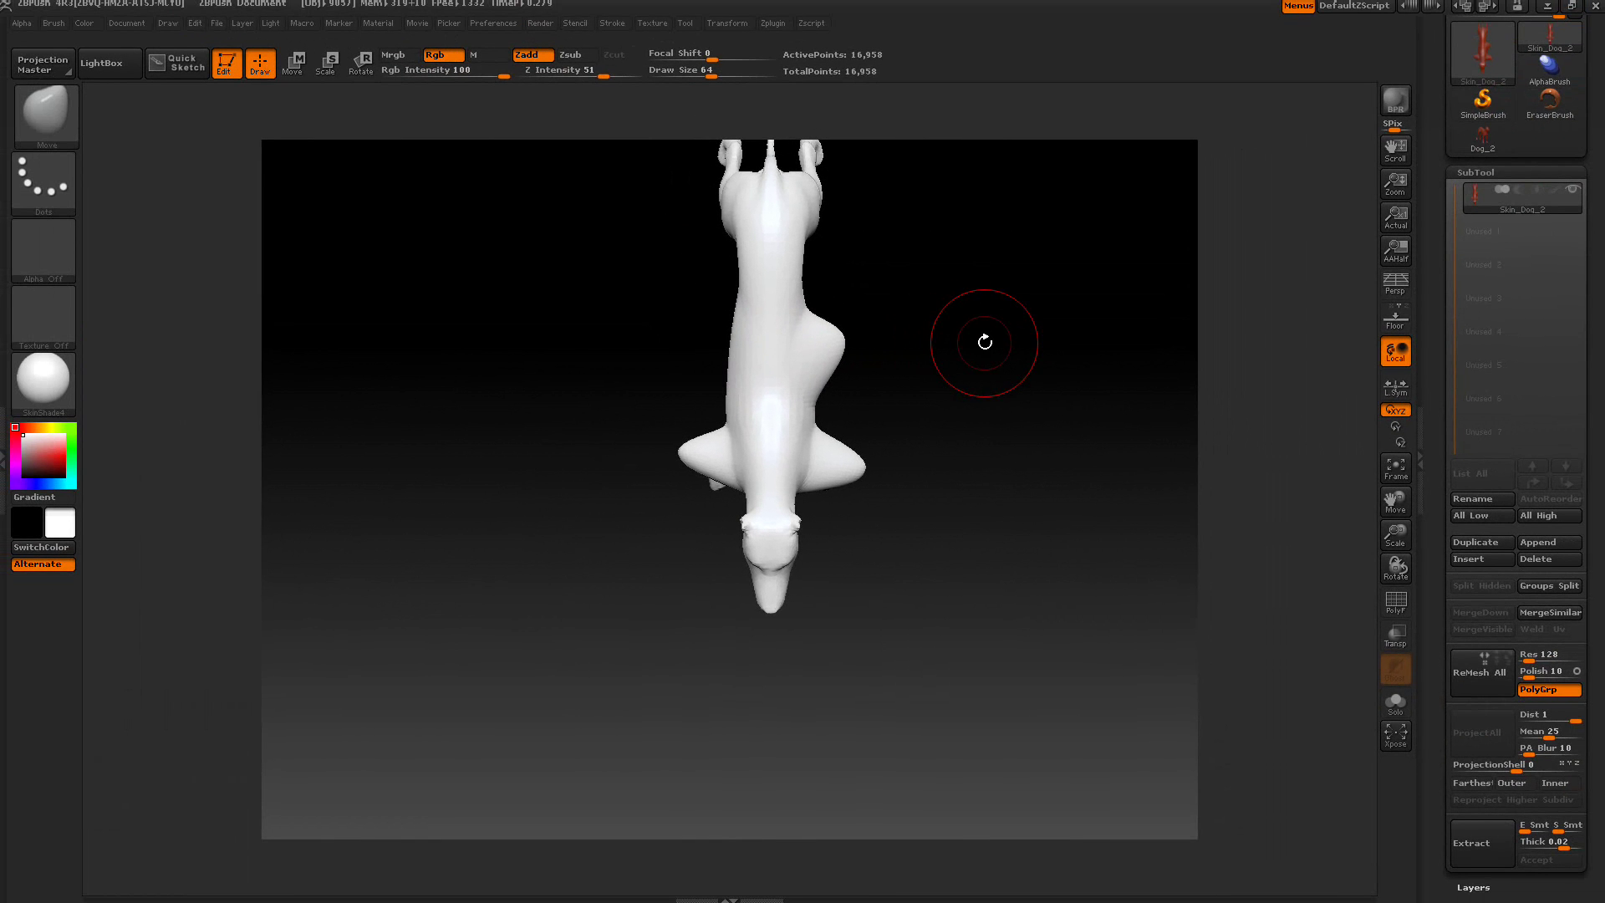
{"action": "key", "text": "shift"}
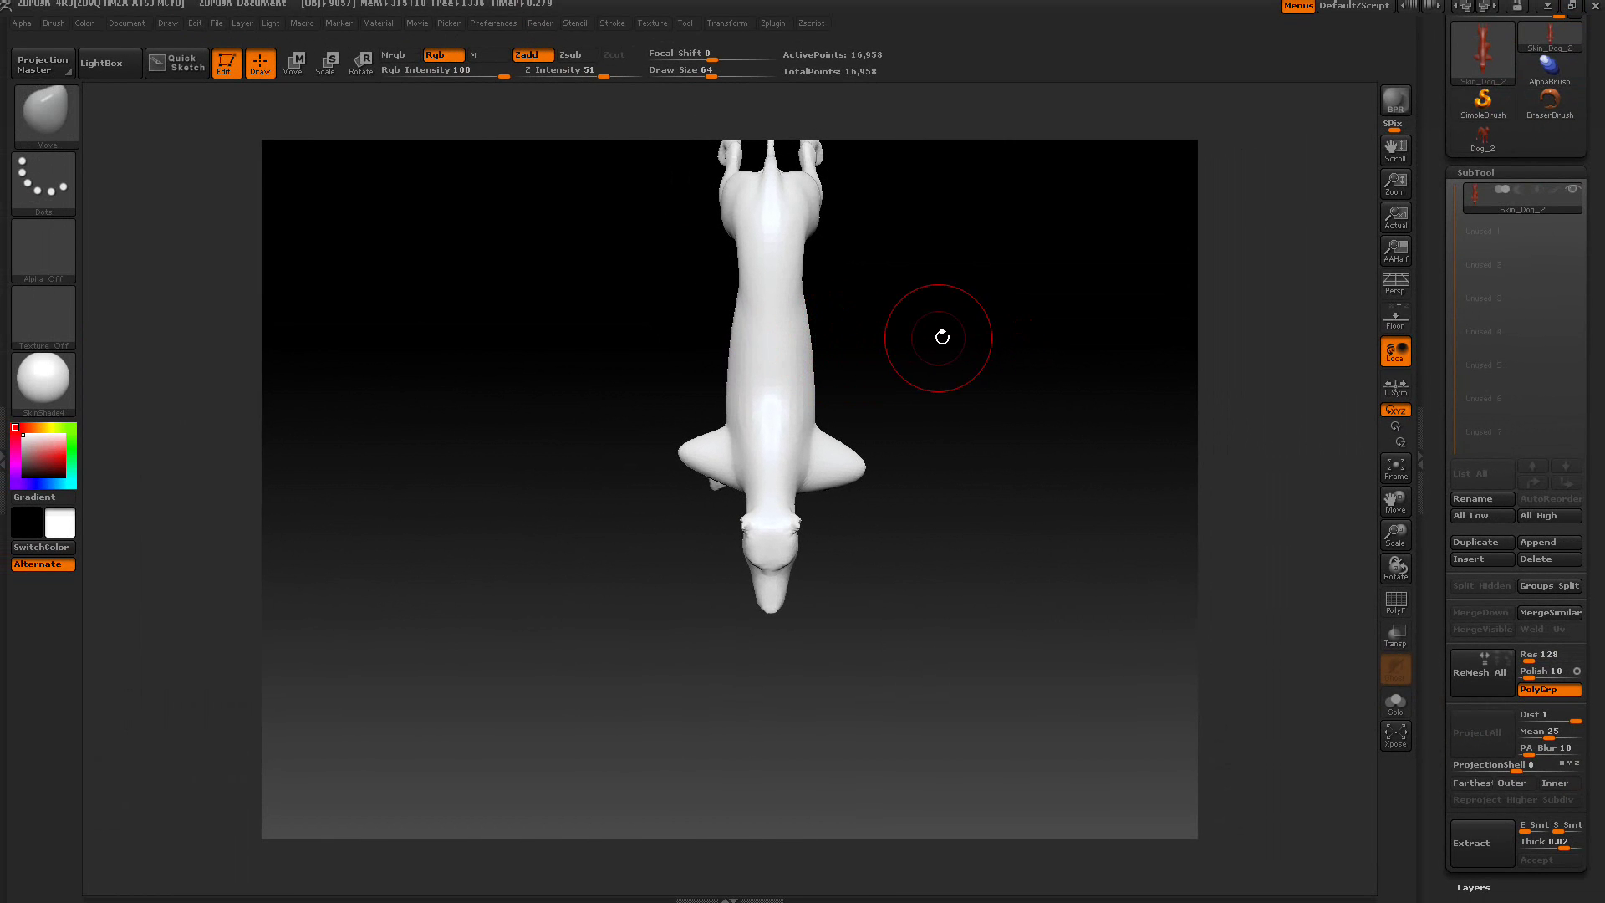
{"action": "left_click_drag", "start_coordinate": [939, 334], "coordinate": [942, 418]}
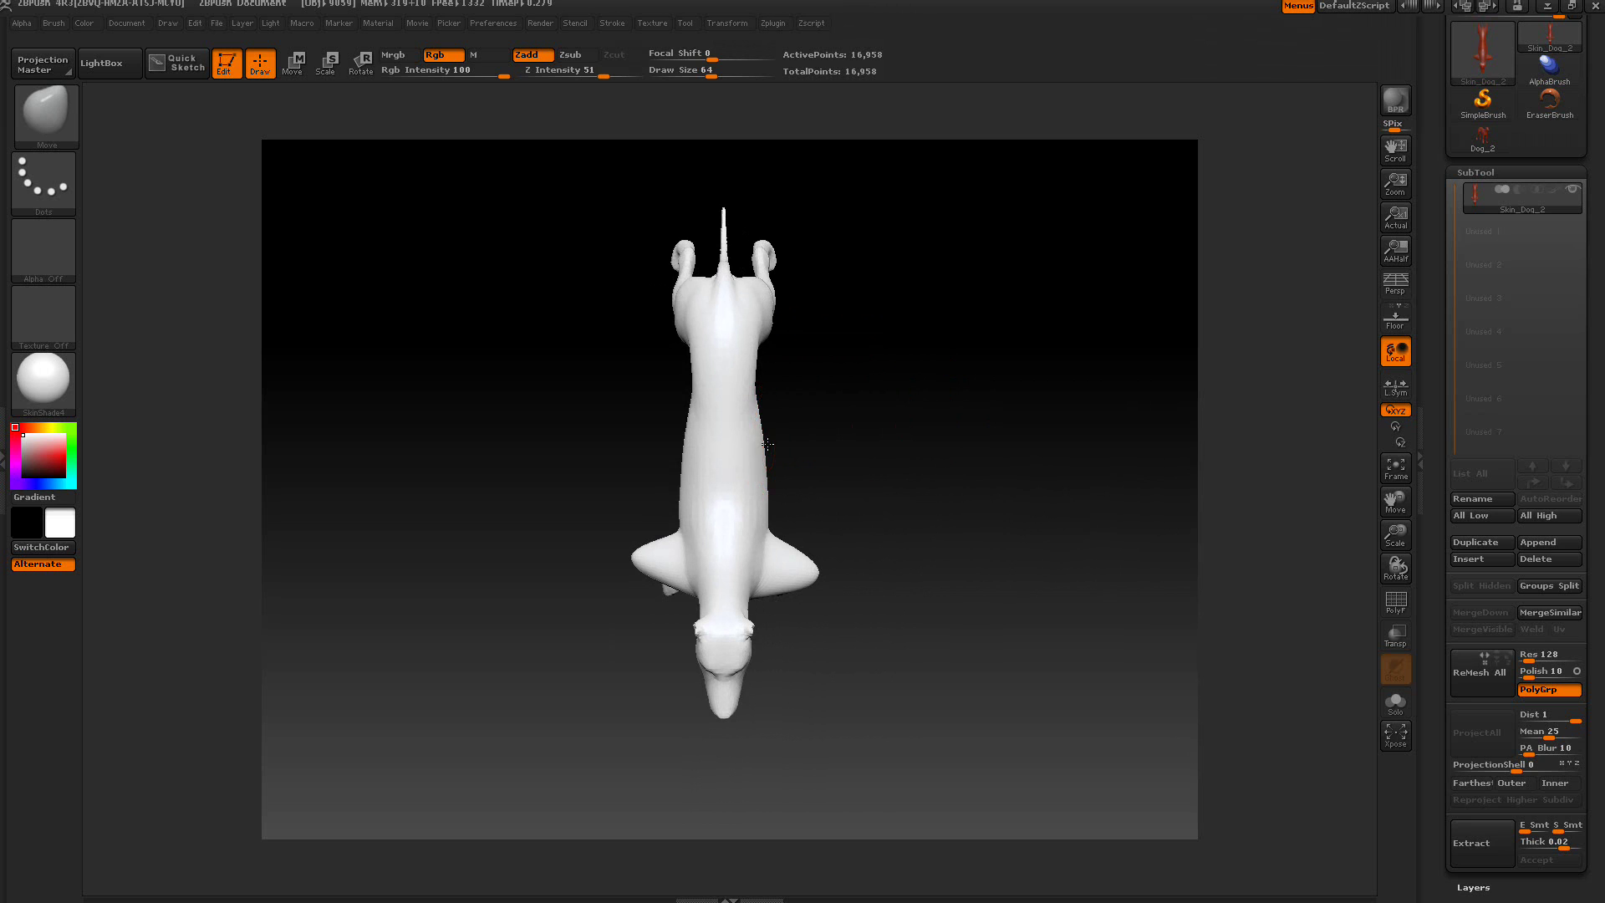
Pull a bump out of the dog's side and orbit to view the back
{"action": "left_click", "coordinate": [767, 444]}
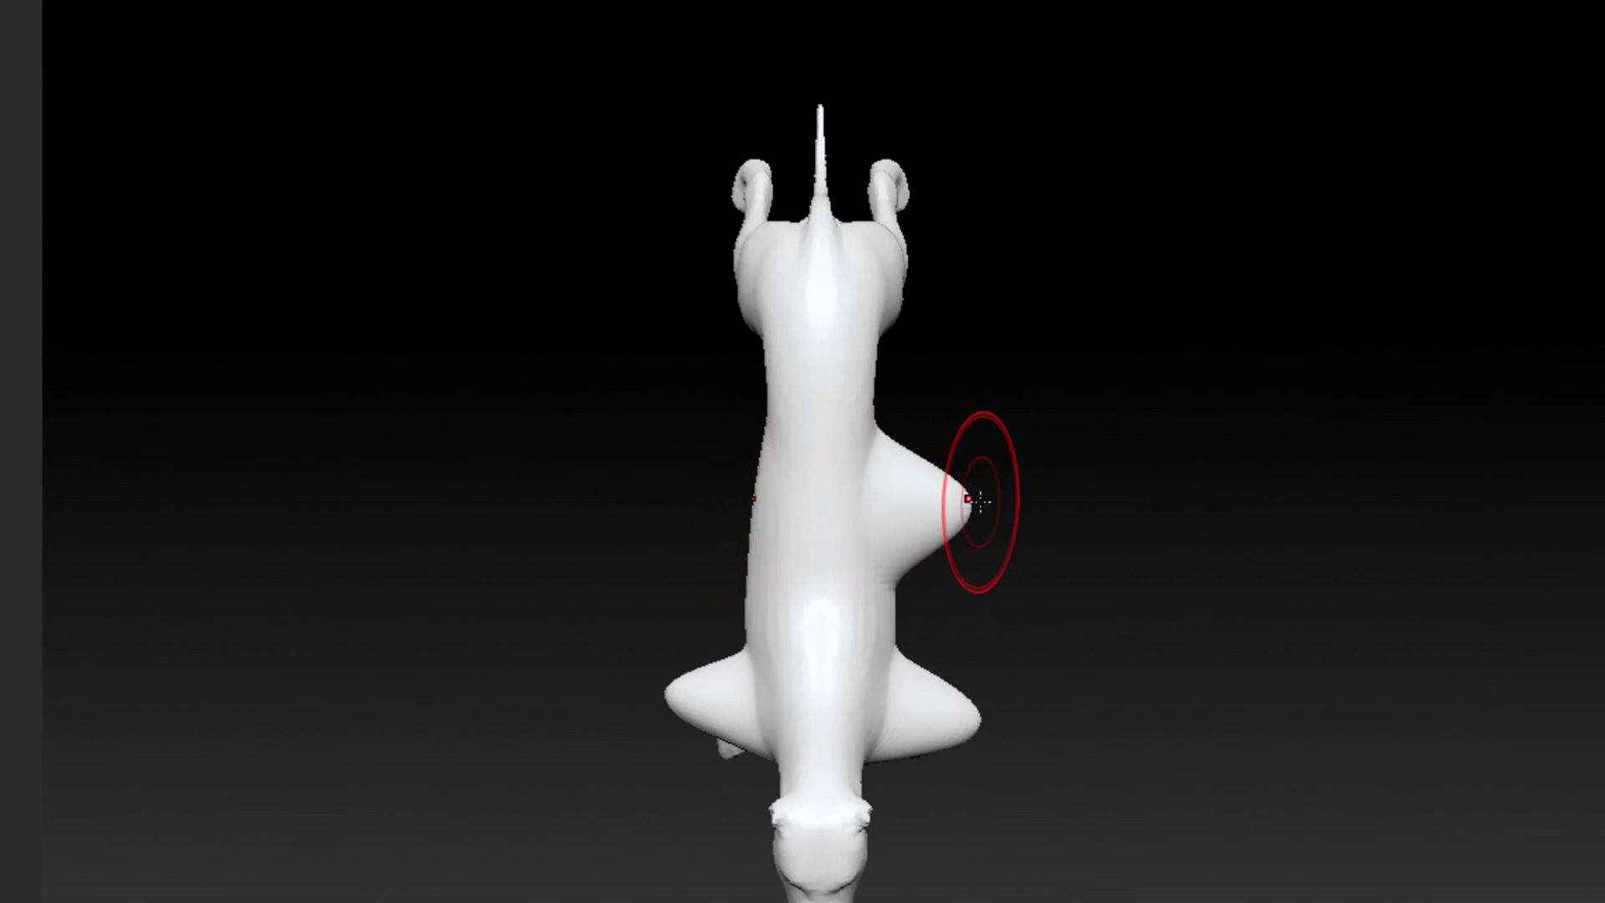
{"action": "scroll", "coordinate": [980, 500], "scroll_direction": "up", "scroll_amount": 2}
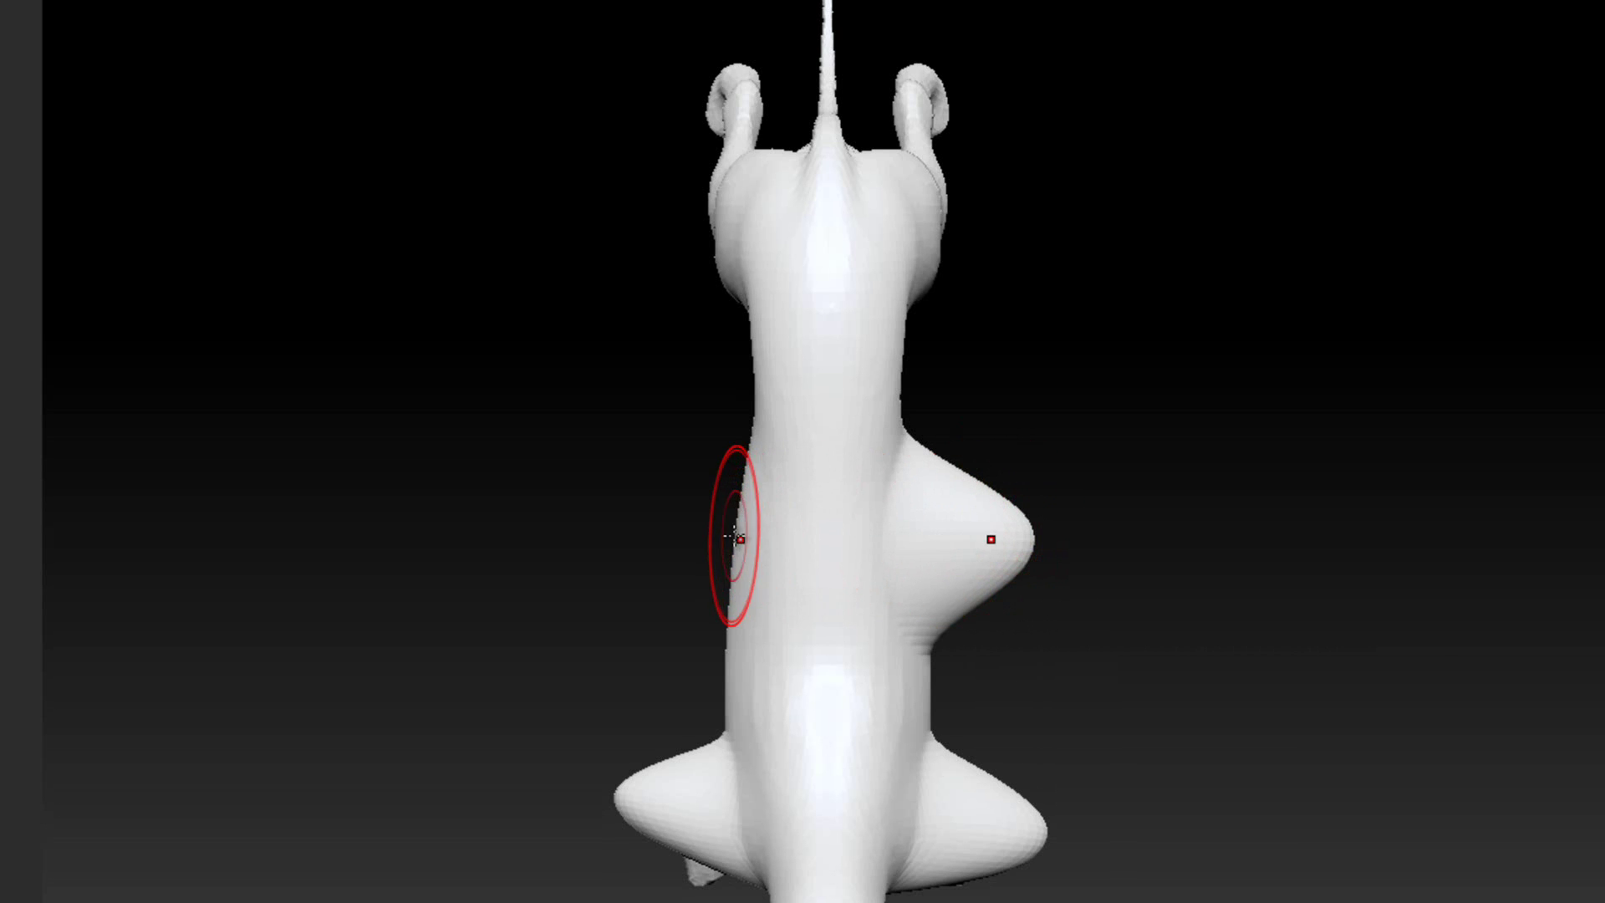
{"action": "mouse_move", "coordinate": [1212, 523]}
{"action": "left_mouse_down"}
{"action": "mouse_move", "coordinate": [1243, 519]}
{"action": "mouse_move", "coordinate": [1271, 392]}
{"action": "mouse_move", "coordinate": [1261, 355]}
{"action": "mouse_move", "coordinate": [1174, 439]}
{"action": "mouse_move", "coordinate": [1178, 598]}
{"action": "left_mouse_up"}
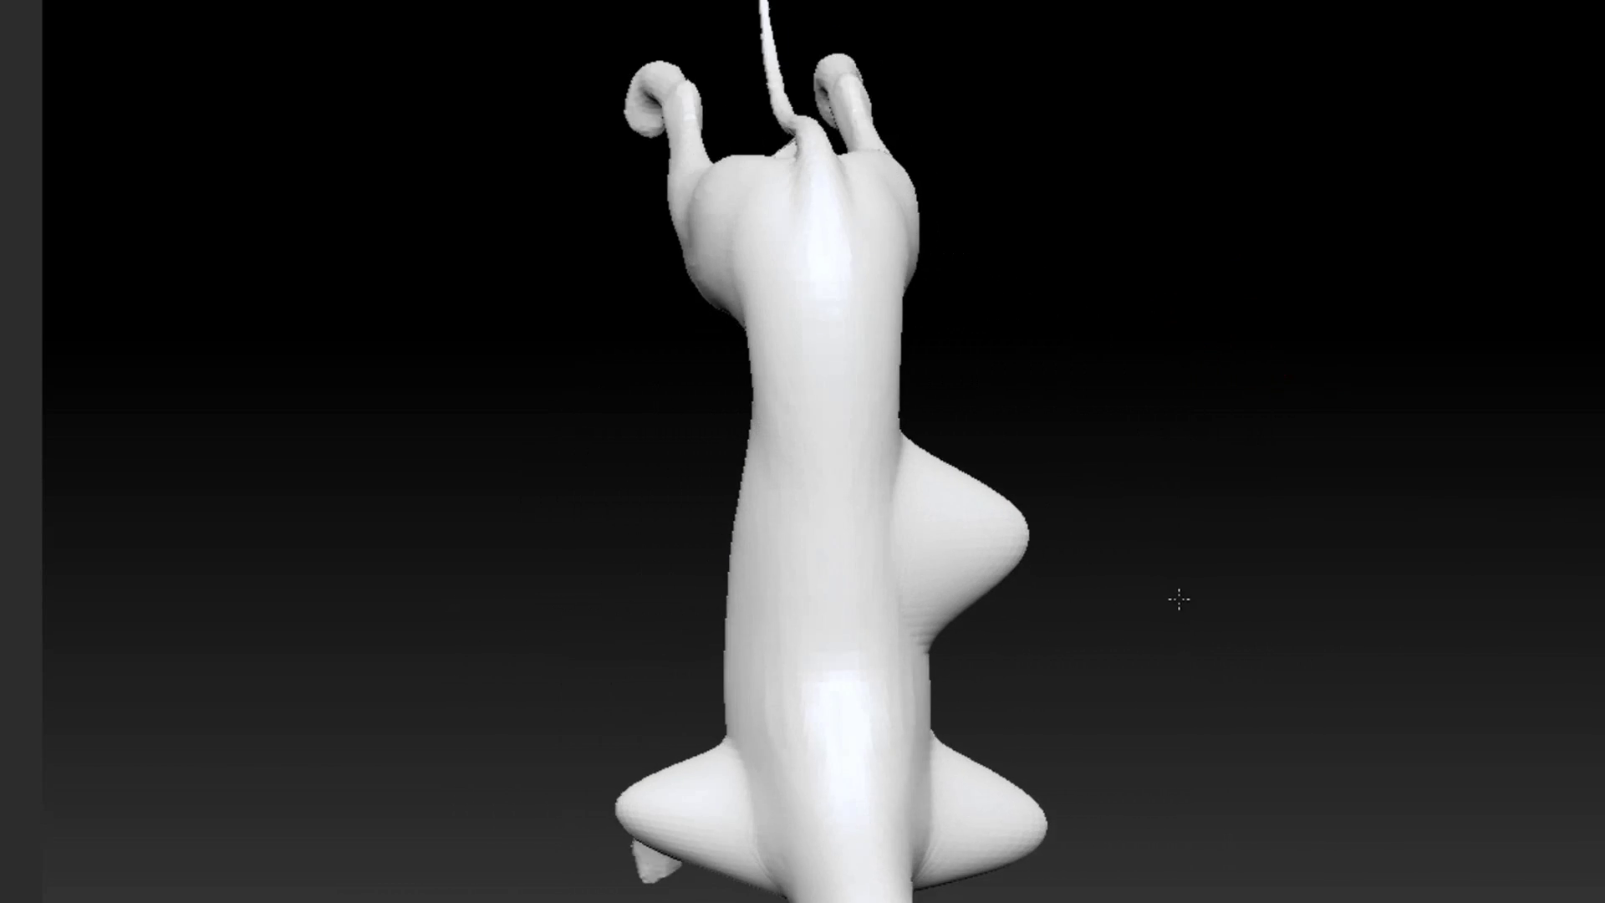
{"action": "left_click_drag", "start_coordinate": [1218, 494], "coordinate": [1196, 479], "text": "shift"}
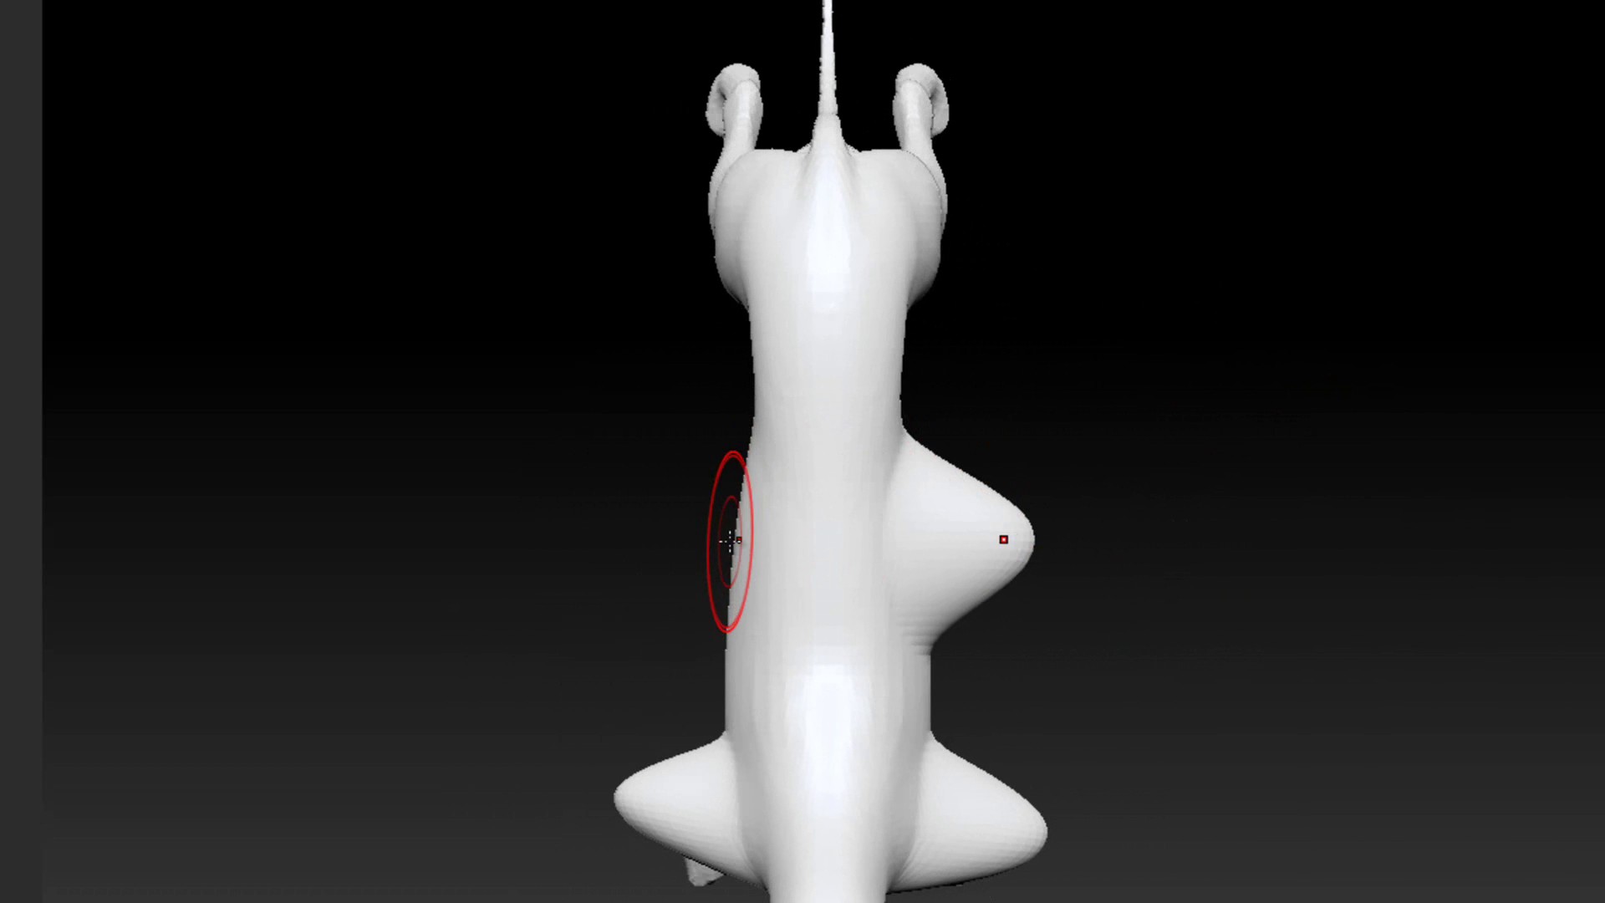
Drag the side bump into a narrower point, comparing versions with undo and redo
{"action": "mouse_move", "coordinate": [924, 566]}
{"action": "left_mouse_down"}
{"action": "mouse_move", "coordinate": [1032, 526]}
{"action": "mouse_move", "coordinate": [1036, 539]}
{"action": "left_mouse_up"}
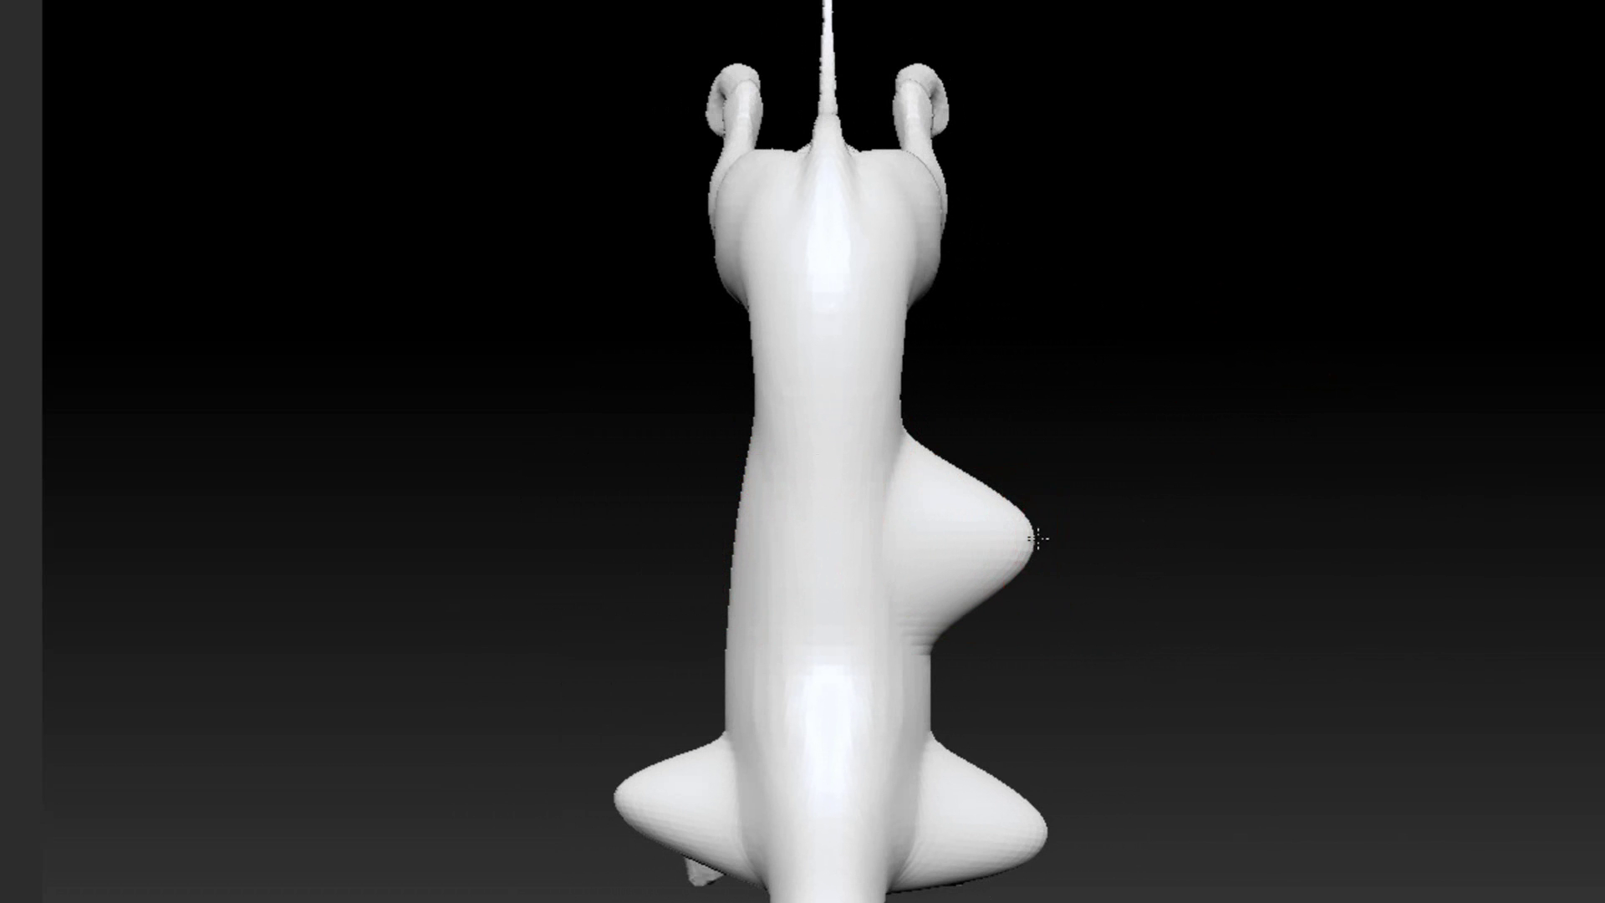
{"action": "key", "text": "ctrl+z"}
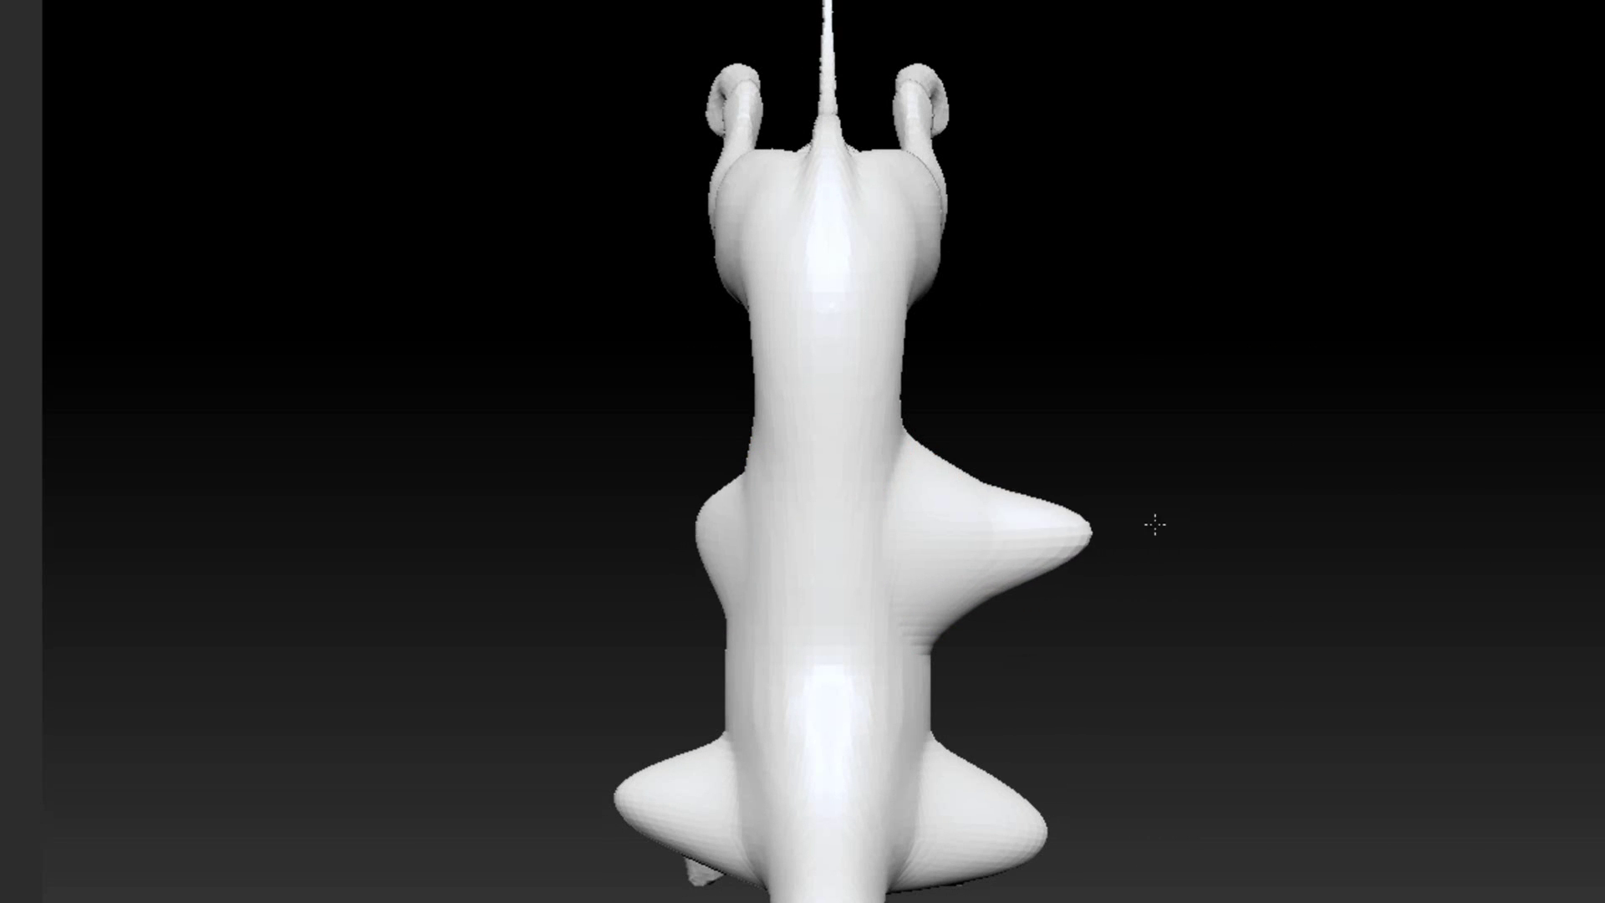
{"action": "key", "text": "ctrl+shift+z"}
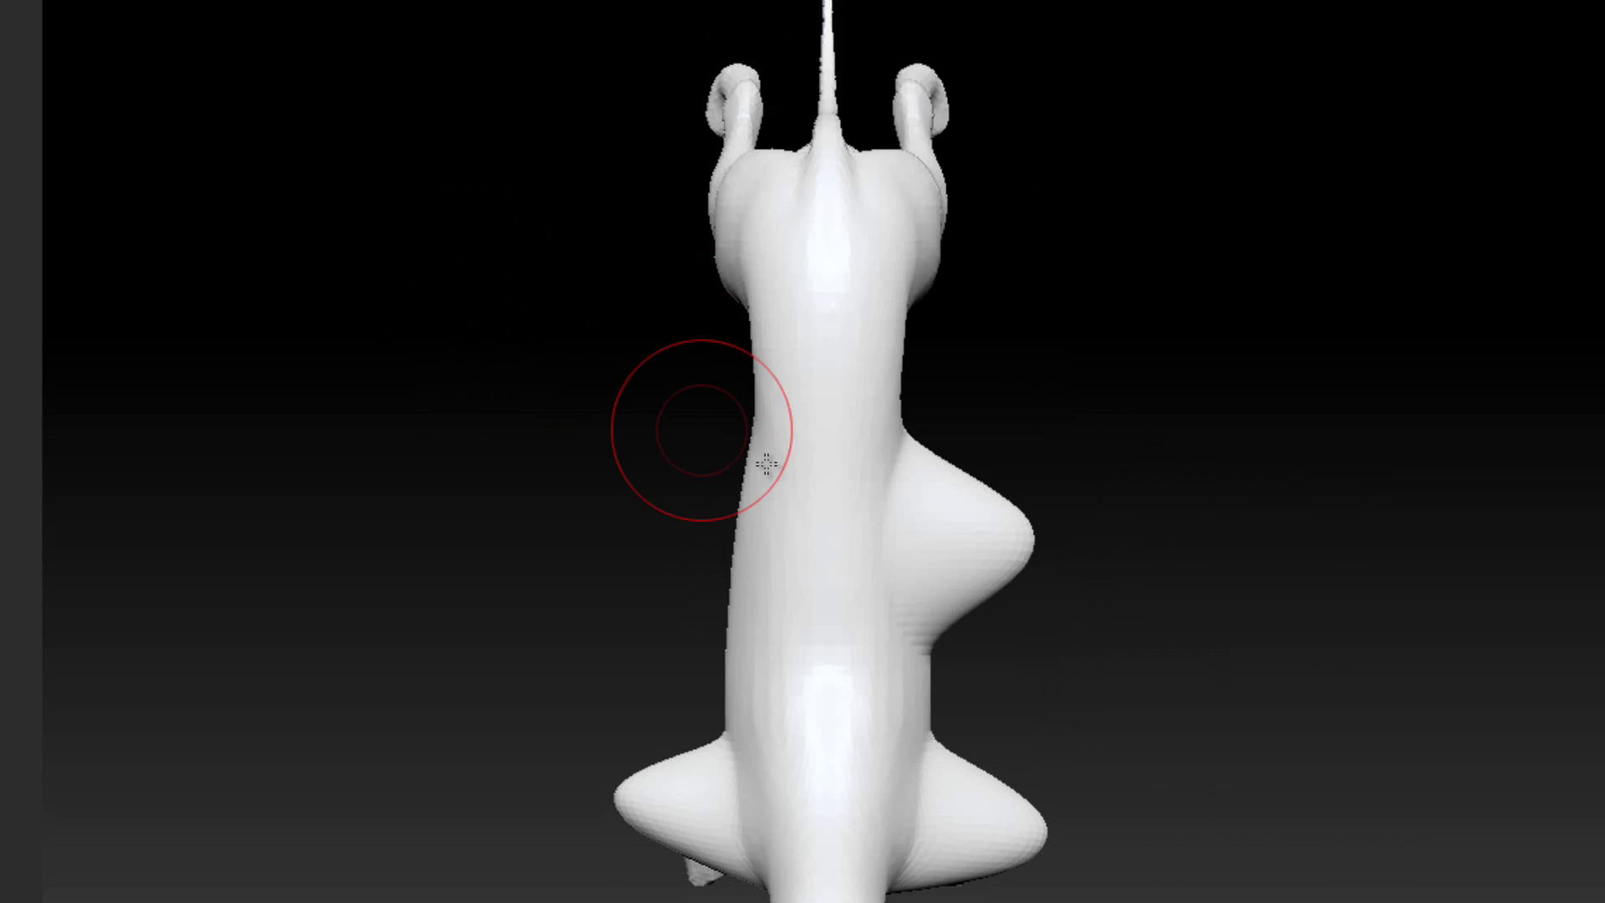
{"action": "key", "text": "ctrl+z"}
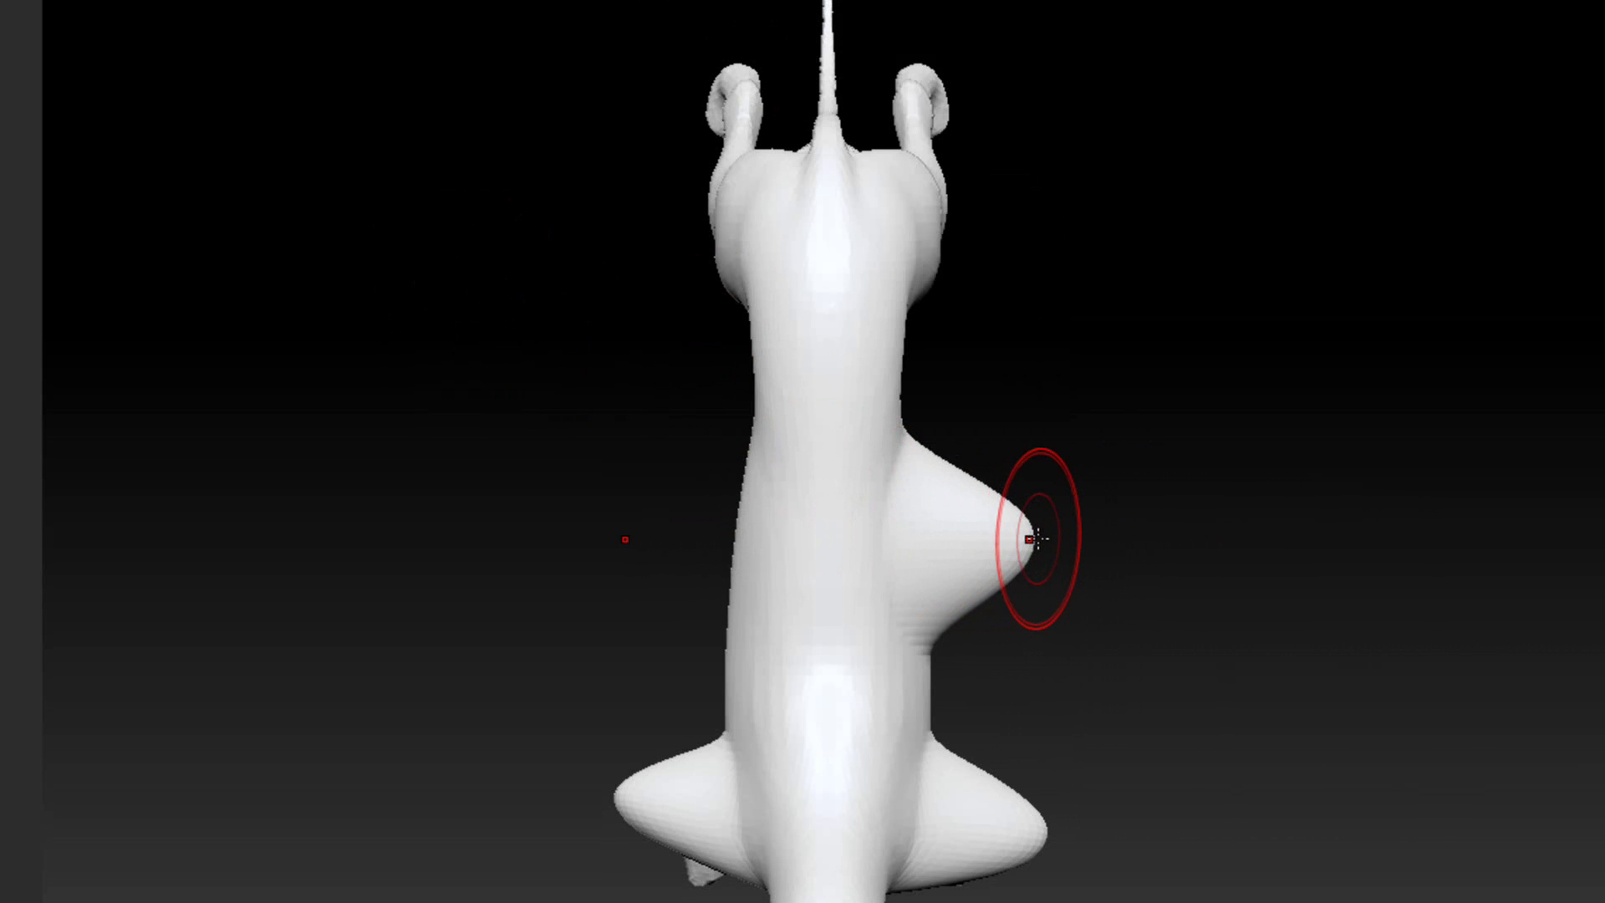